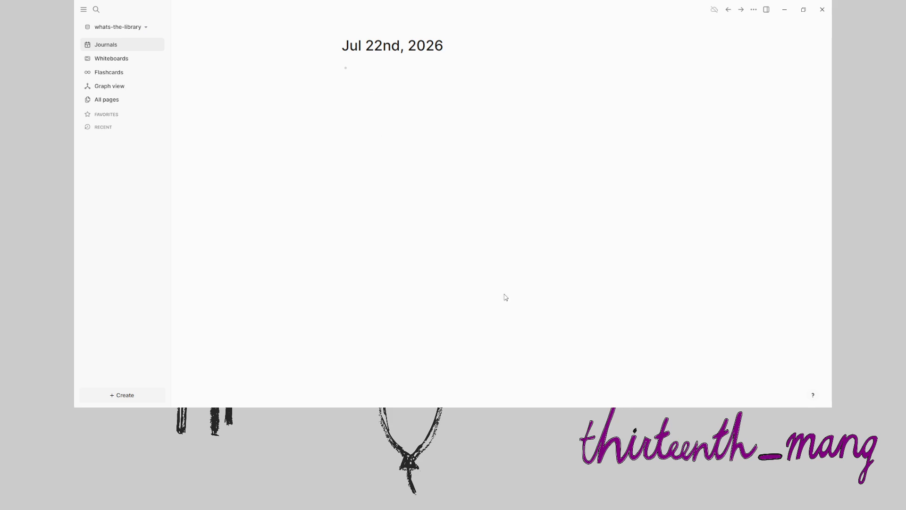
Add a page link to Vehicle as the first block of the Jul 22nd, 2026 journal.
{"action": "type", "text": "[["}
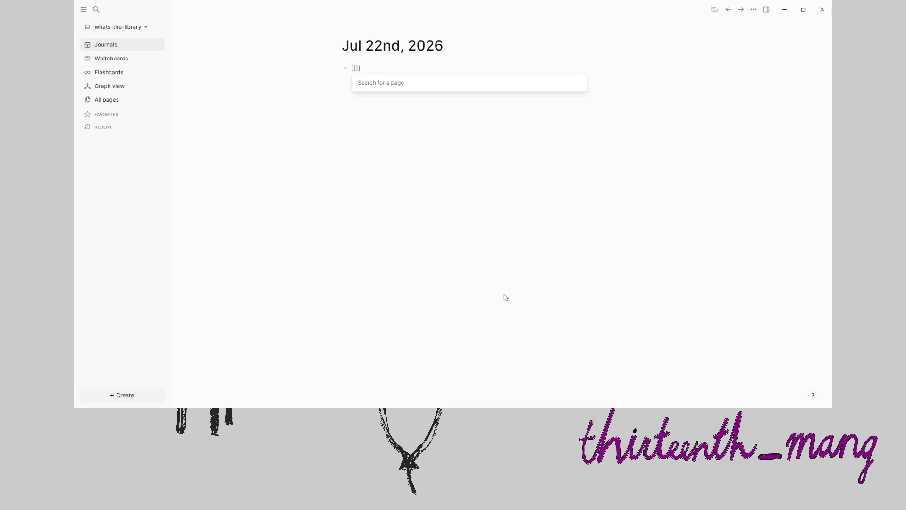
{"action": "type", "text": "Vehicle"}
{"action": "key", "text": "Return"}
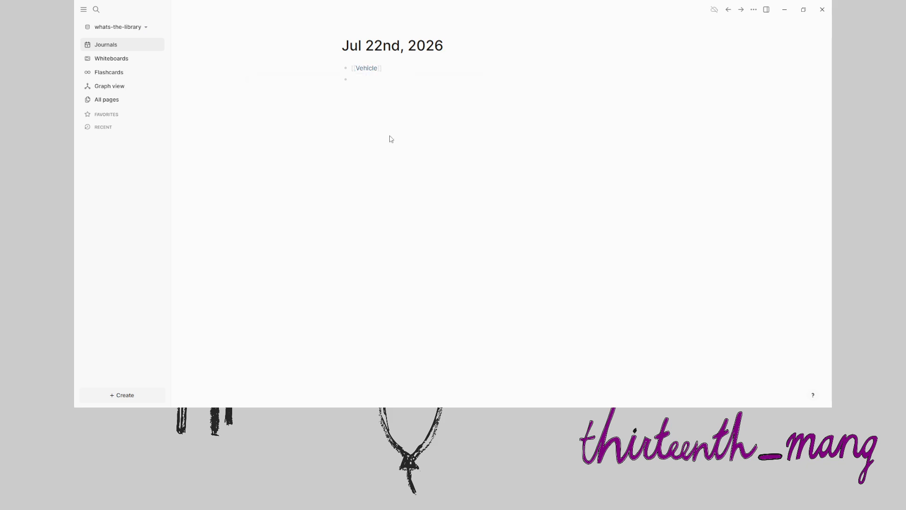
Add a Vehicle/Car page link in the block below, and open the Vehicle page to view its hierarchy.
{"action": "type", "text": "[[Vehick"}
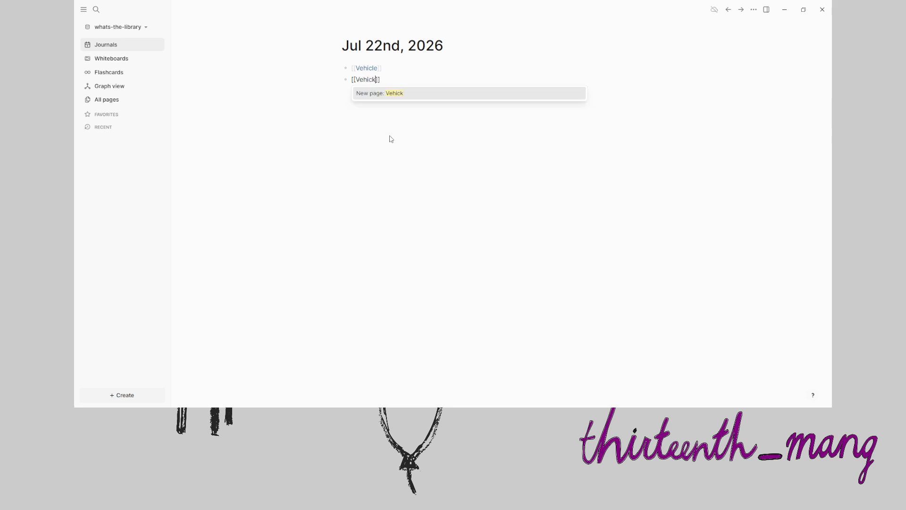
{"action": "key", "text": "BackSpace"}
{"action": "type", "text": "le/Car"}
{"action": "key", "text": "Escape"}
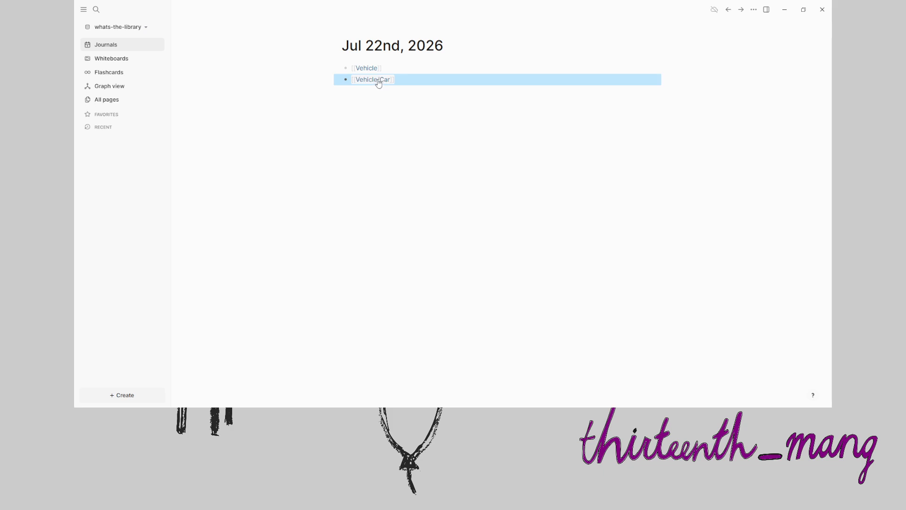
{"action": "key", "text": "Escape"}
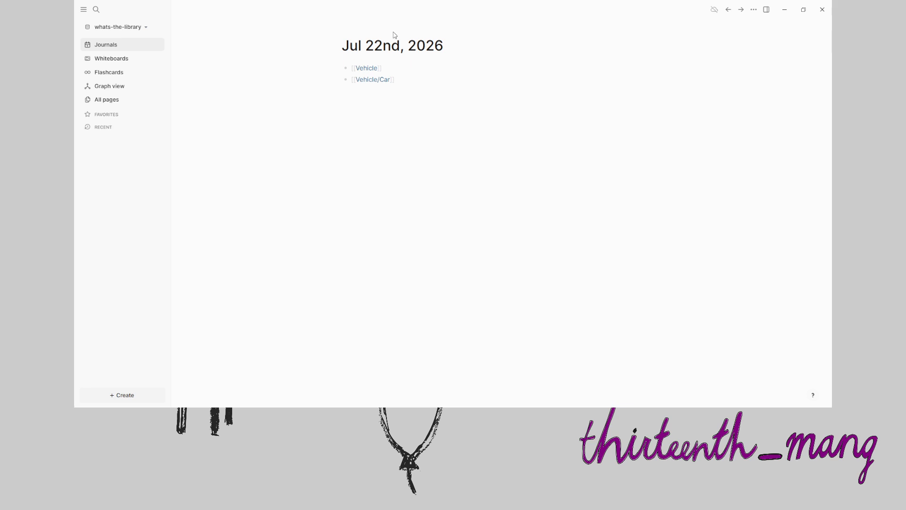
{"action": "left_click", "coordinate": [367, 69]}
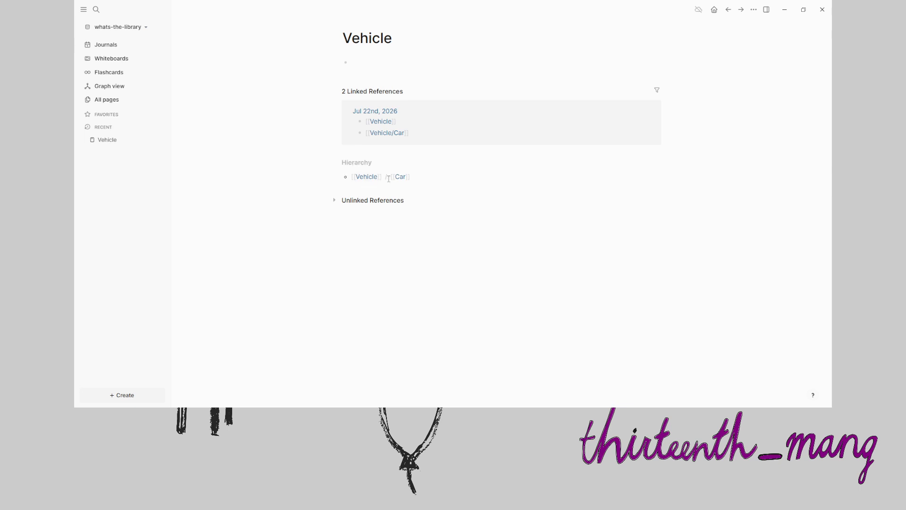
Return to the journal and add a Vehicle/Car/Nissan page link in a new block.
{"action": "left_click", "coordinate": [119, 46]}
{"action": "type", "text": "[[Vehie"}
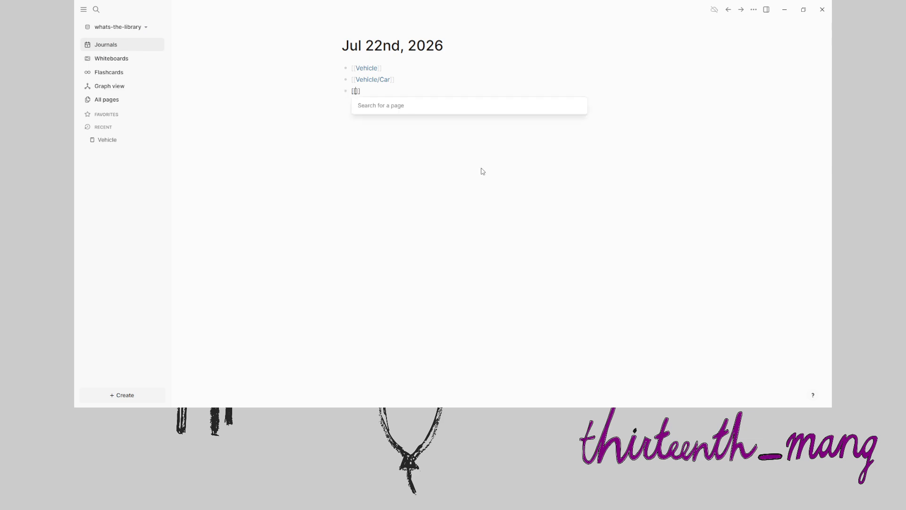
{"action": "key", "text": "BackSpace"}
{"action": "type", "text": "cil"}
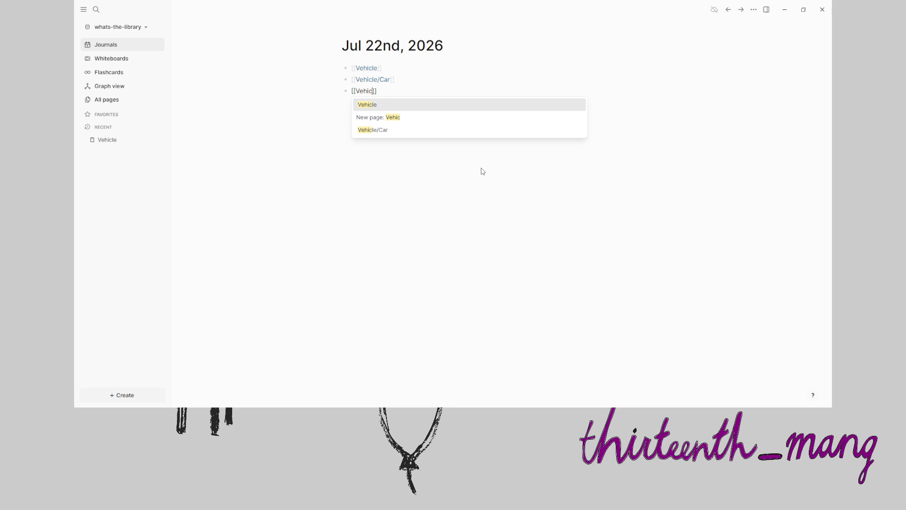
{"action": "key", "text": "BackSpace"}
{"action": "key", "text": "BackSpace"}
{"action": "type", "text": "cle/Car/"}
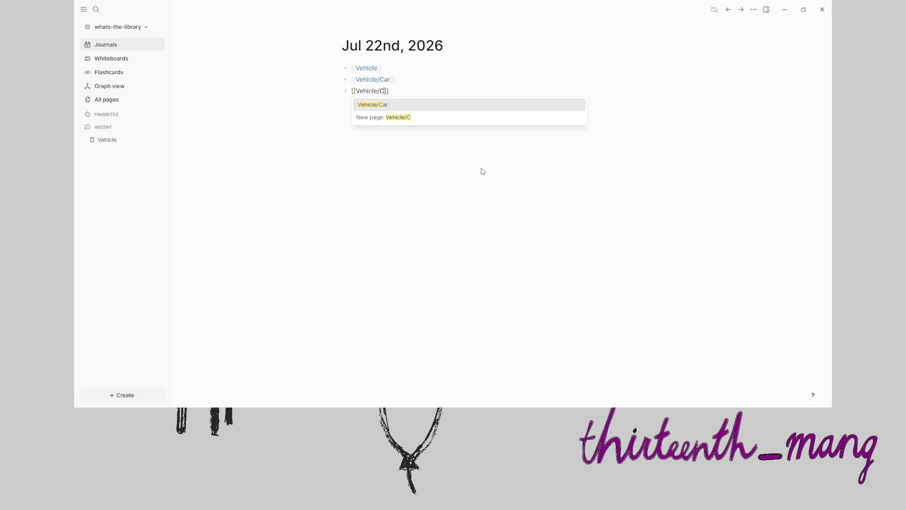
{"action": "type", "text": "Nissan"}
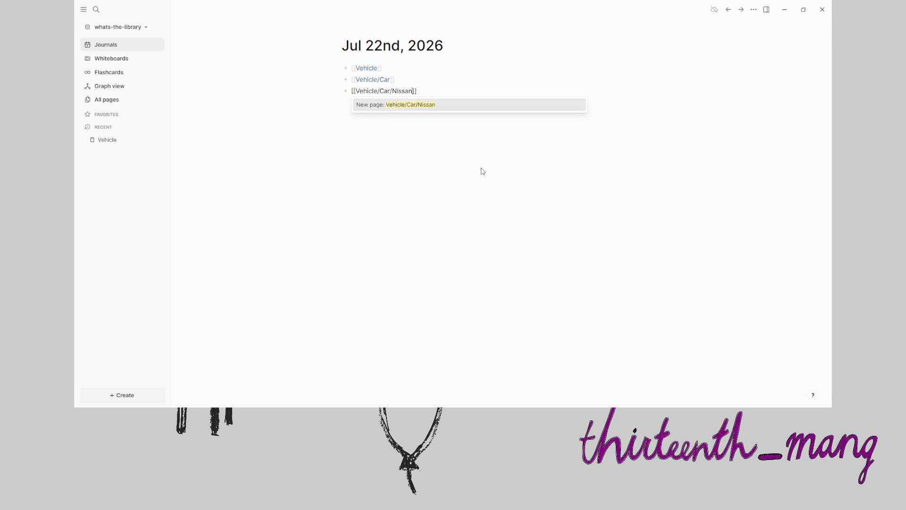
{"action": "key", "text": "Escape"}
Open the Vehicle/Car/Nissan page and follow its hierarchy up to the Vehicle page.
{"action": "left_click", "coordinate": [393, 91]}
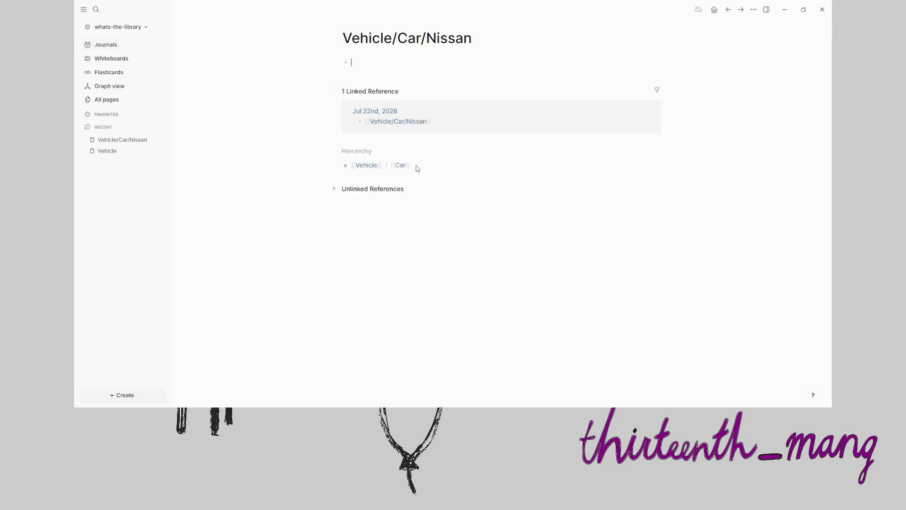
{"action": "left_click", "coordinate": [366, 165]}
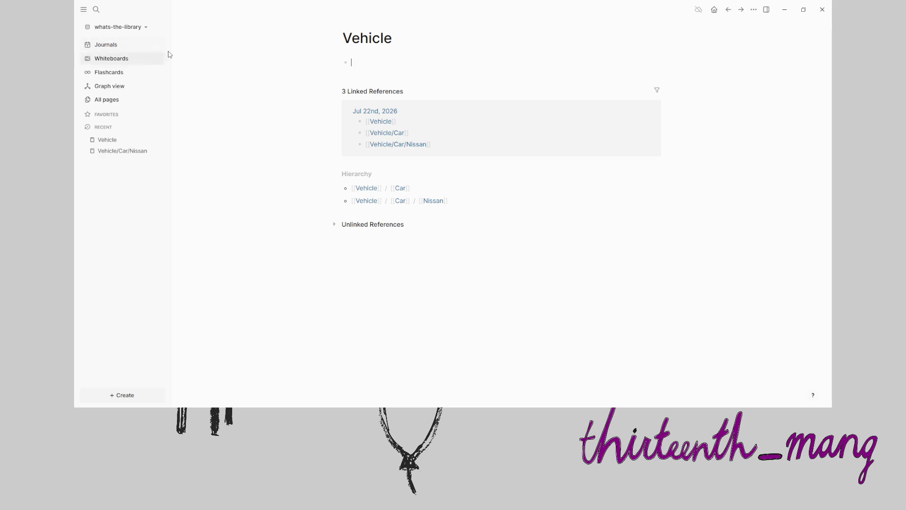
Return to the journal and add a Vehicle/Car/Nissan/Skyline page link in a new block.
{"action": "left_click", "coordinate": [120, 51]}
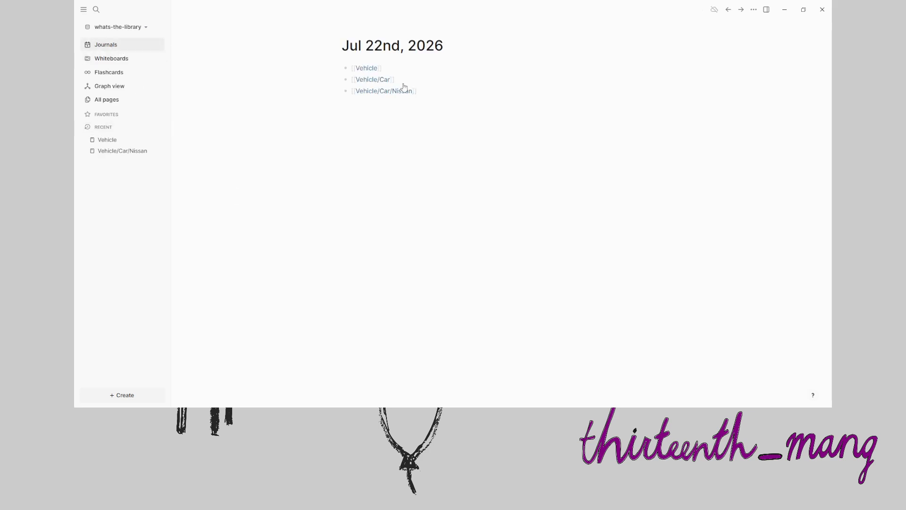
{"action": "left_click", "coordinate": [390, 104]}
{"action": "type", "text": "[[Vehicl"}
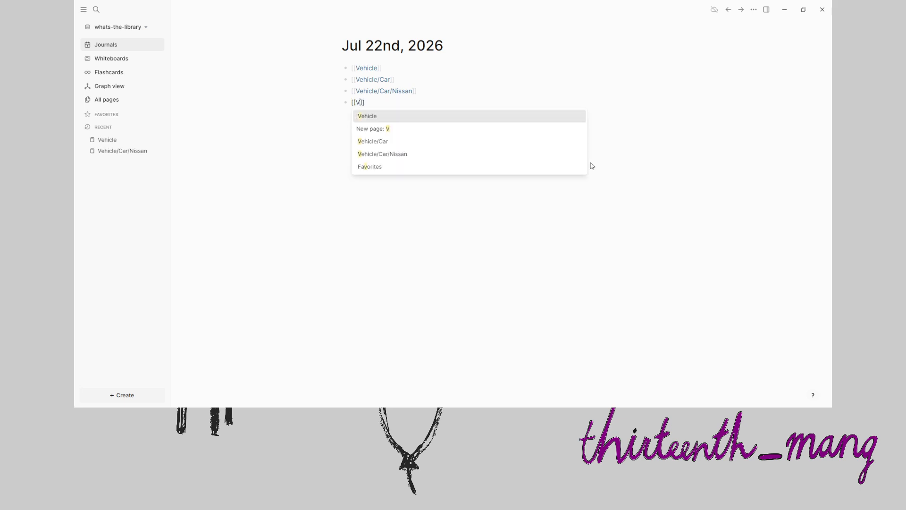
{"action": "type", "text": "e/Car/"}
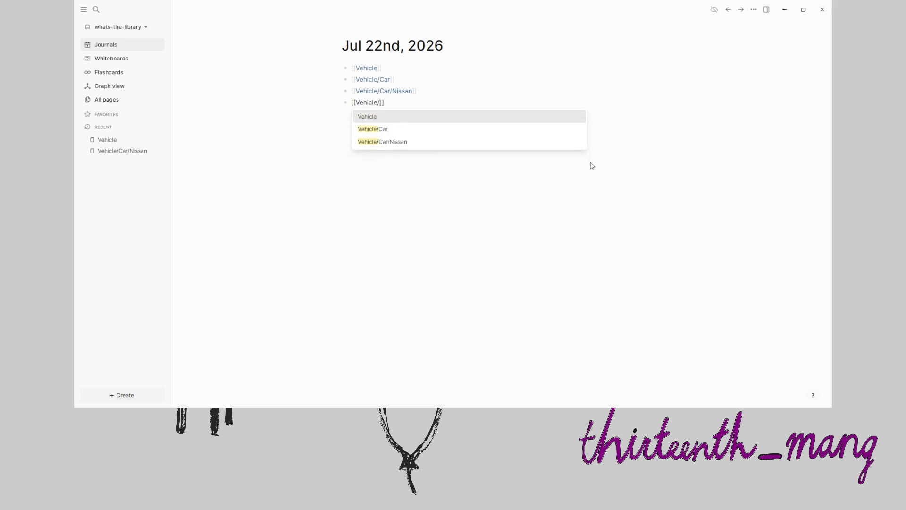
{"action": "type", "text": "Nissan/Skyline"}
{"action": "key", "text": "Escape"}
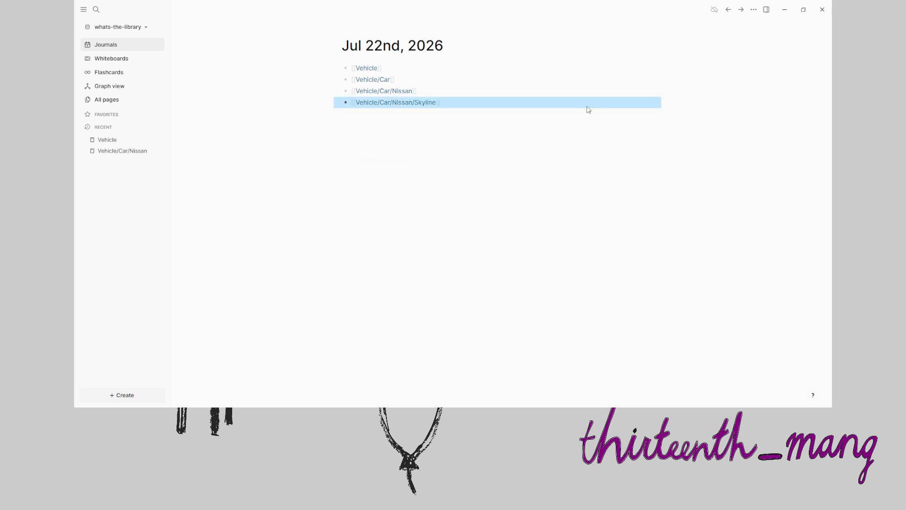
Check the hierarchy on the Vehicle page, and examine how the vehicle pages connect in the graph view.
{"action": "left_click", "coordinate": [366, 69]}
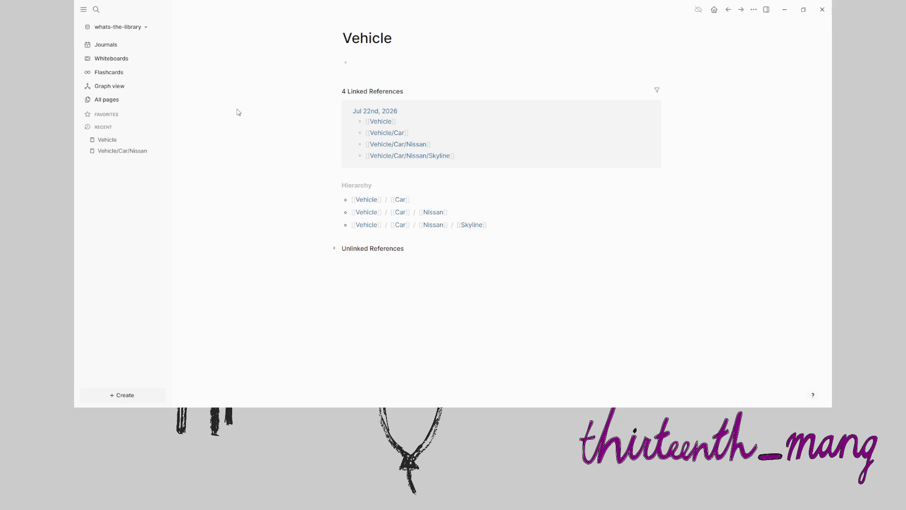
{"action": "left_click", "coordinate": [115, 87]}
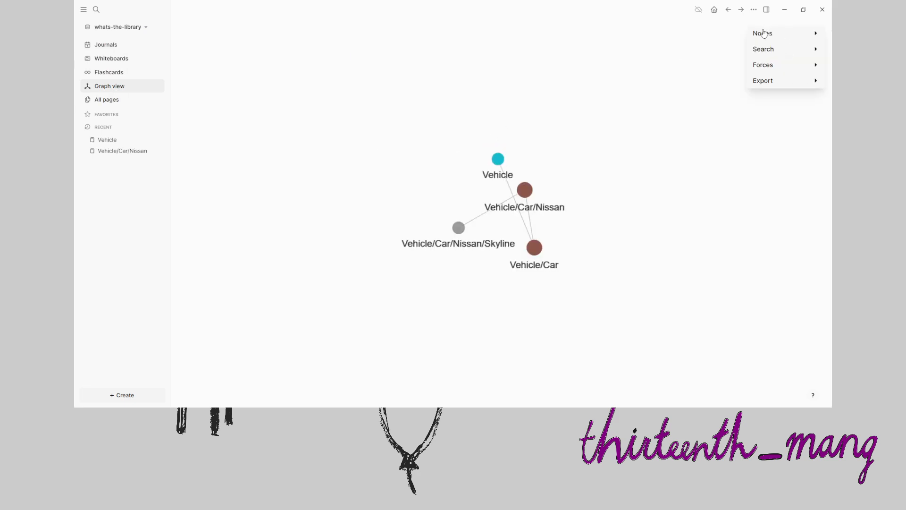
{"action": "left_click_drag", "start_coordinate": [624, 194], "coordinate": [595, 224]}
{"action": "left_click", "coordinate": [442, 315]}
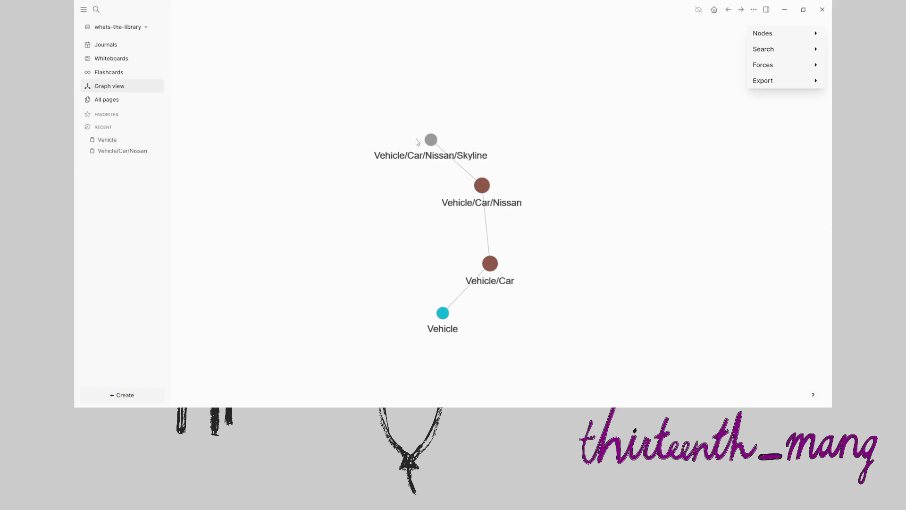
Return to the journal and add a Vehicle/Car/Toyota page link in a new block.
{"action": "left_click", "coordinate": [123, 49]}
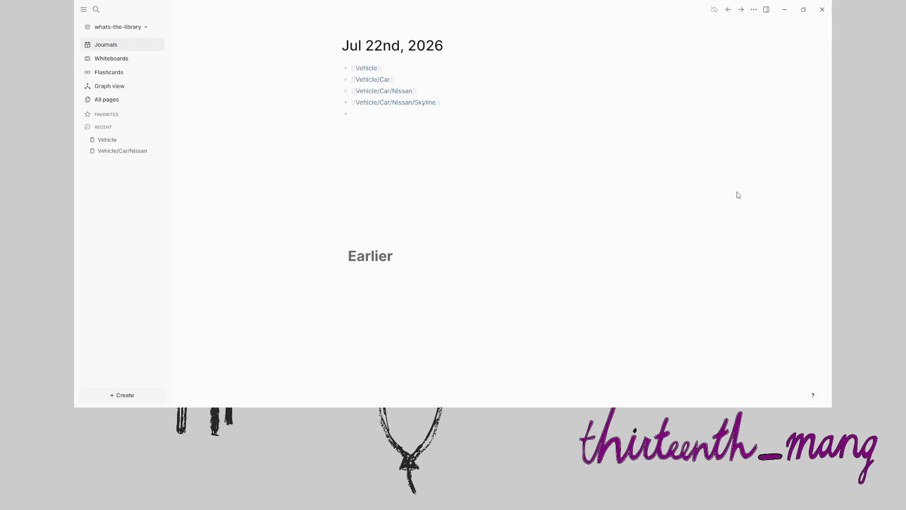
{"action": "type", "text": "[["}
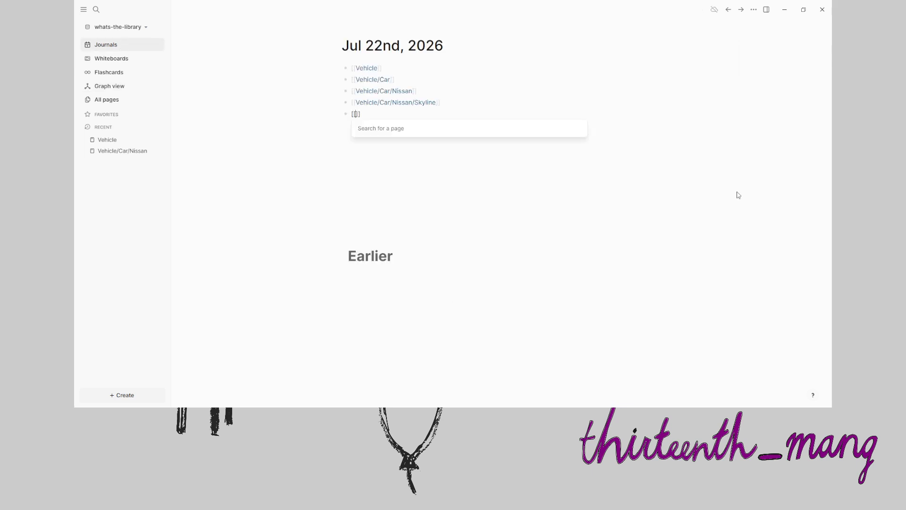
{"action": "type", "text": "Vehicle/"}
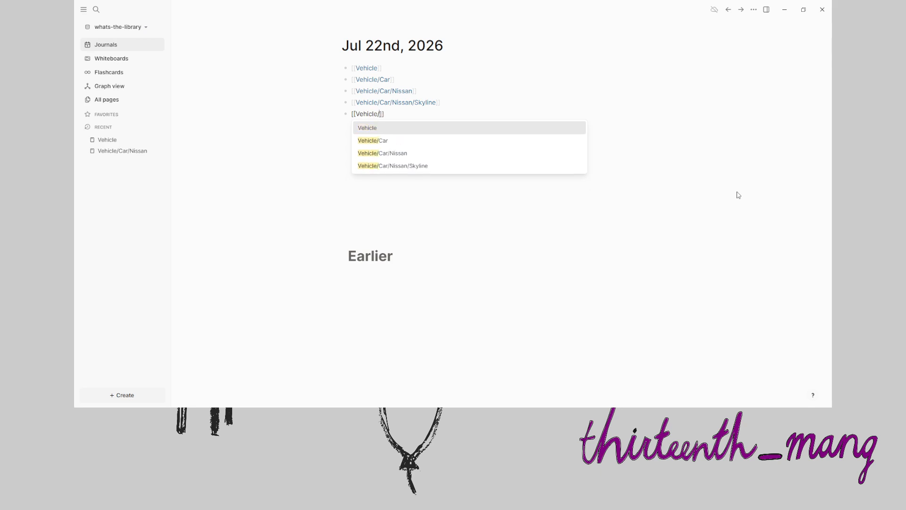
{"action": "type", "text": "Car/Toyot"}
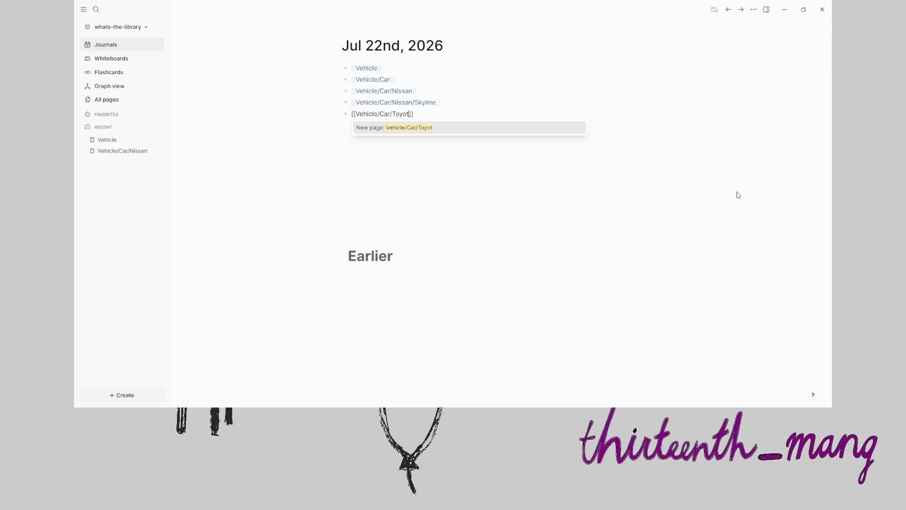
{"action": "type", "text": "a"}
{"action": "key", "text": "Return"}
{"action": "key", "text": "Return"}
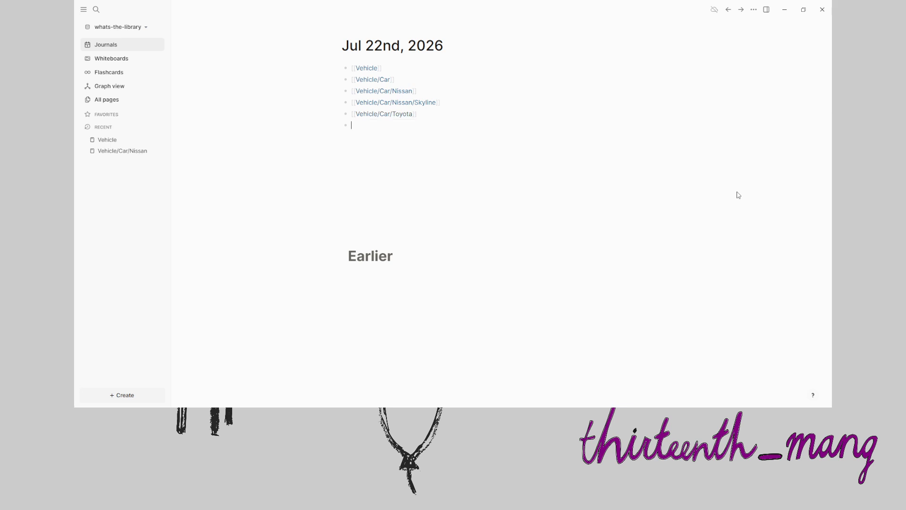
Add a Vehicle/Car/Toyota/Supra page link to the journal, and show the vehicle pages in the graph view.
{"action": "type", "text": "[[Vehicle"}
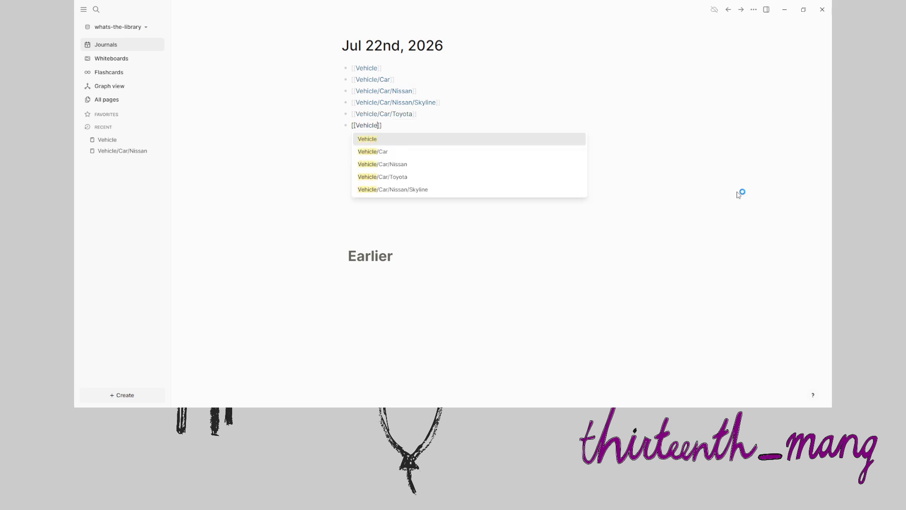
{"action": "type", "text": "/Car/Toy"}
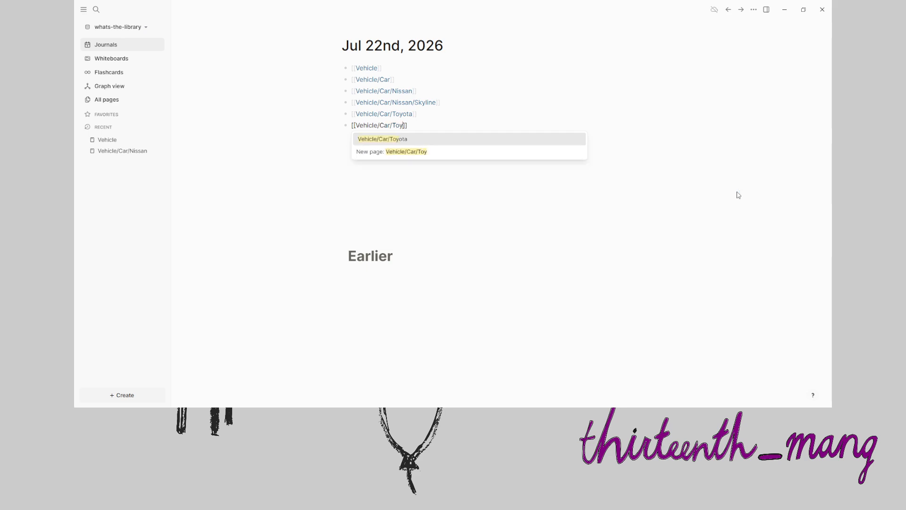
{"action": "type", "text": "ota/"}
{"action": "type", "text": "Supra"}
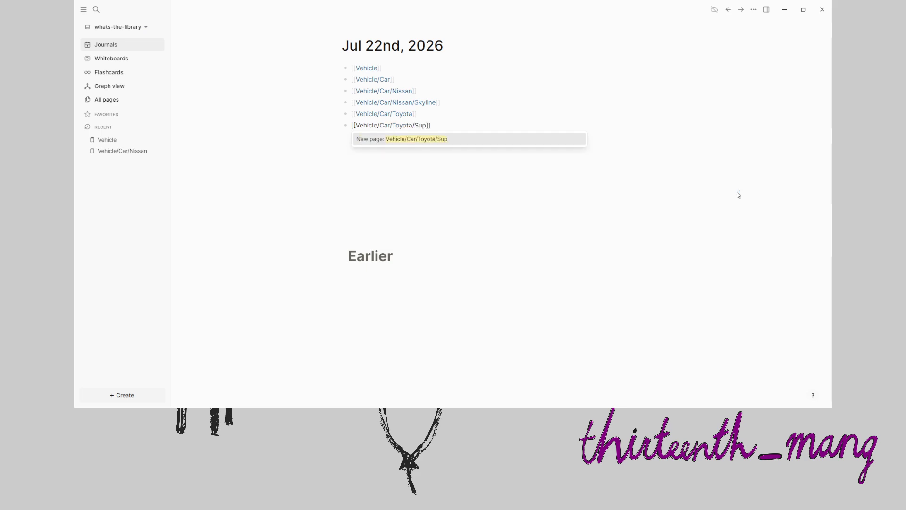
{"action": "key", "text": "Escape"}
{"action": "key", "text": "Escape"}
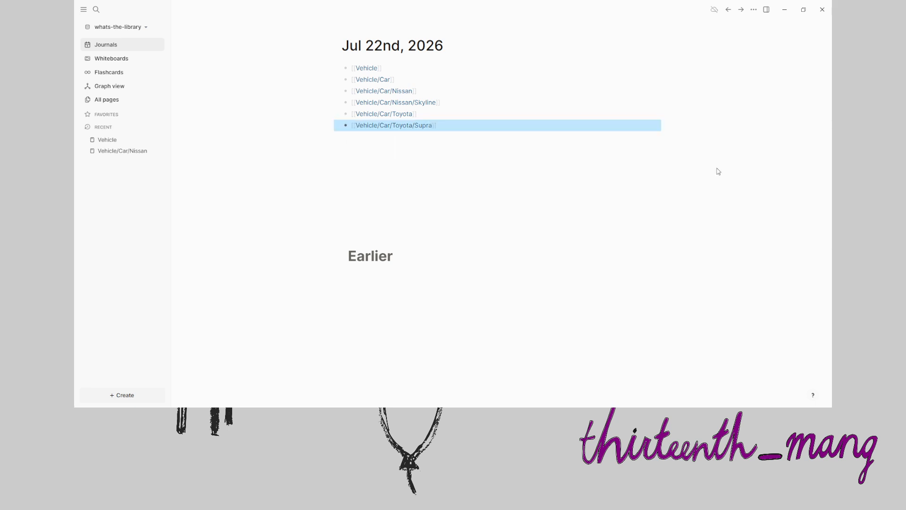
{"action": "left_click", "coordinate": [121, 87]}
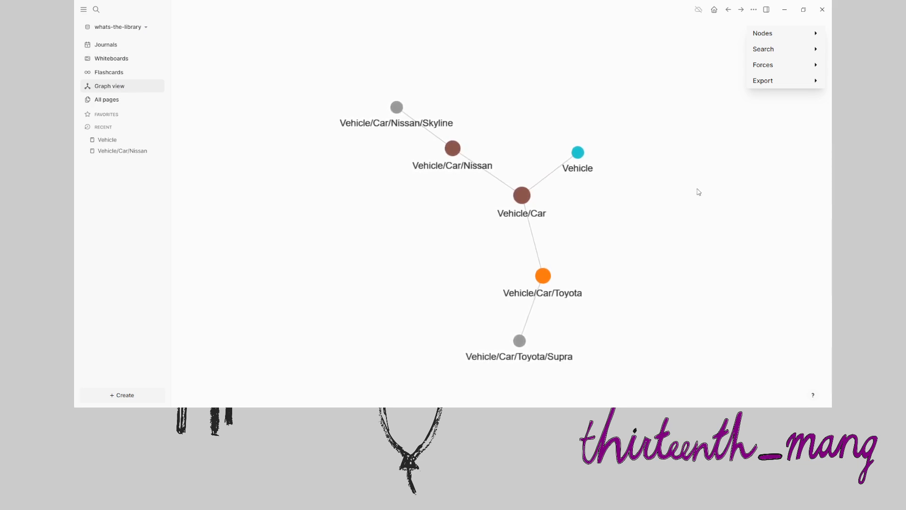
Return to the journal and add a Vehicle/Motorcycle page link, followed by a new empty block.
{"action": "left_click", "coordinate": [106, 45]}
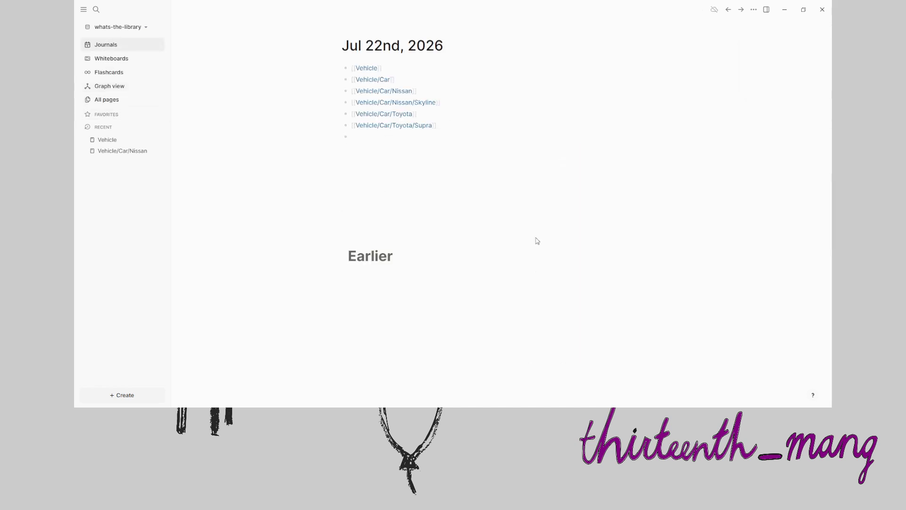
{"action": "type", "text": "[["}
{"action": "type", "text": "Vehicle/"}
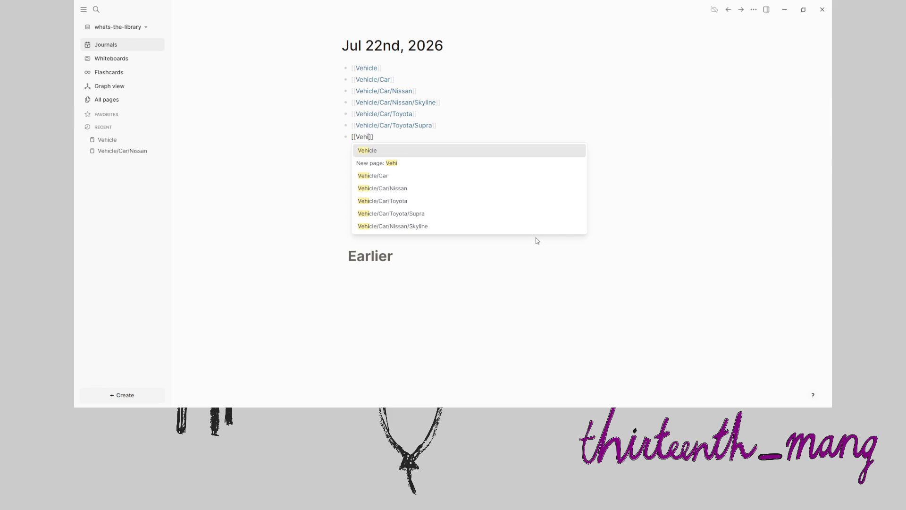
{"action": "type", "text": "Motorbike"}
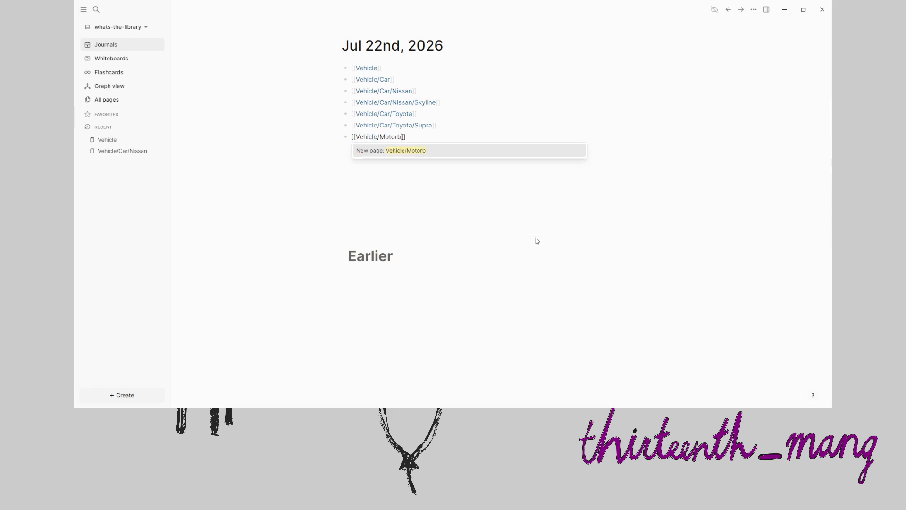
{"action": "key", "text": "BackSpace"}
{"action": "key", "text": "BackSpace"}
{"action": "key", "text": "BackSpace"}
{"action": "key", "text": "BackSpace"}
{"action": "type", "text": "cycle"}
{"action": "key", "text": "Return"}
{"action": "key", "text": "Return"}
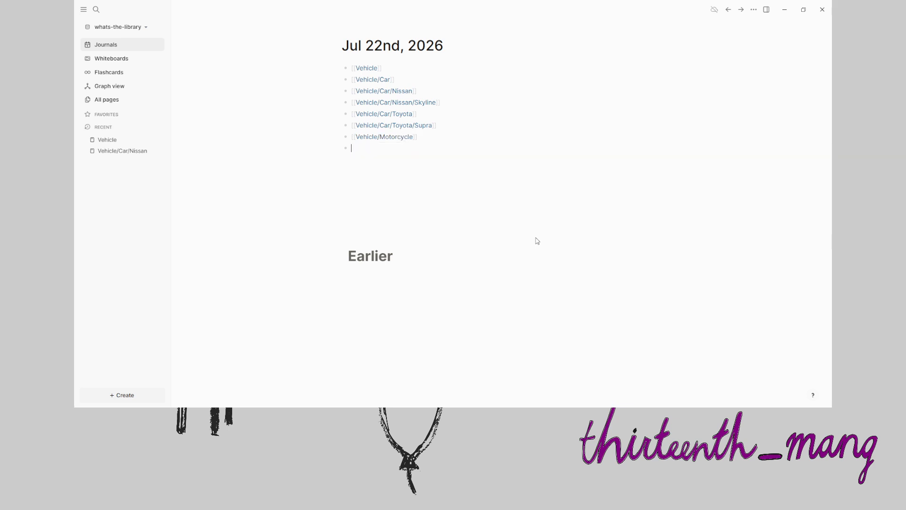
Add a Vehicle/Motorcycle/Suzuki page link to the journal, followed by a new empty block.
{"action": "type", "text": "[["}
{"action": "type", "text": "Vehicle/M"}
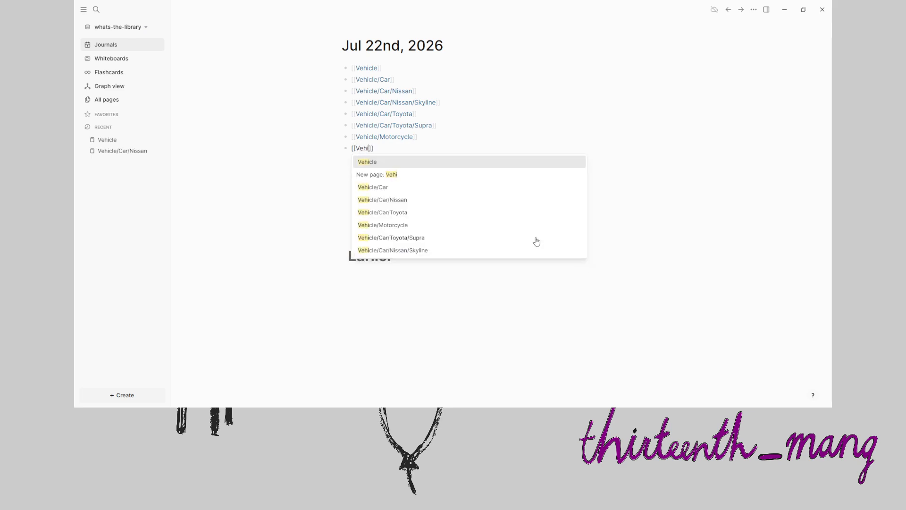
{"action": "type", "text": "otor"}
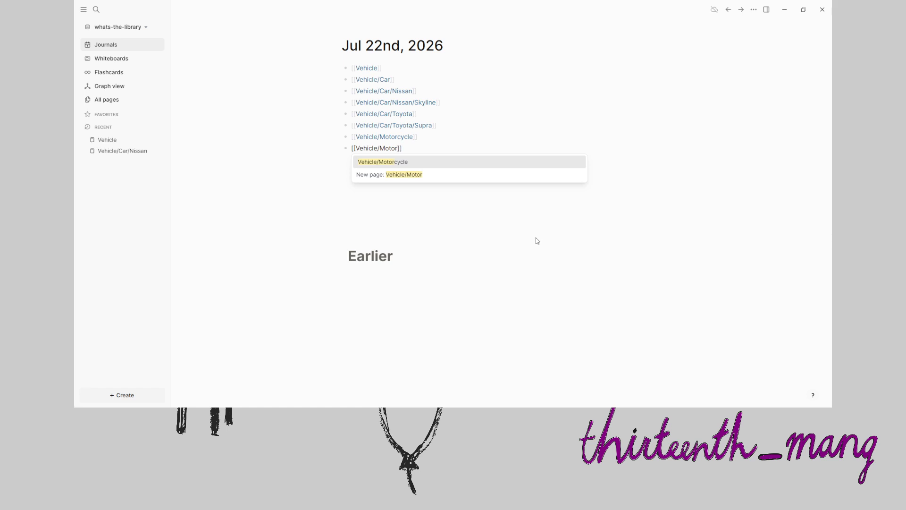
{"action": "type", "text": "cycle/"}
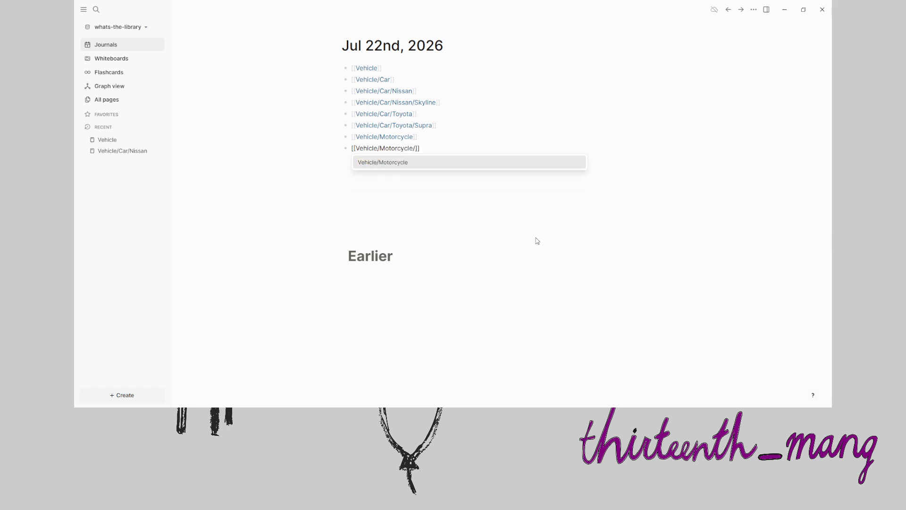
{"action": "type", "text": "Suzuki"}
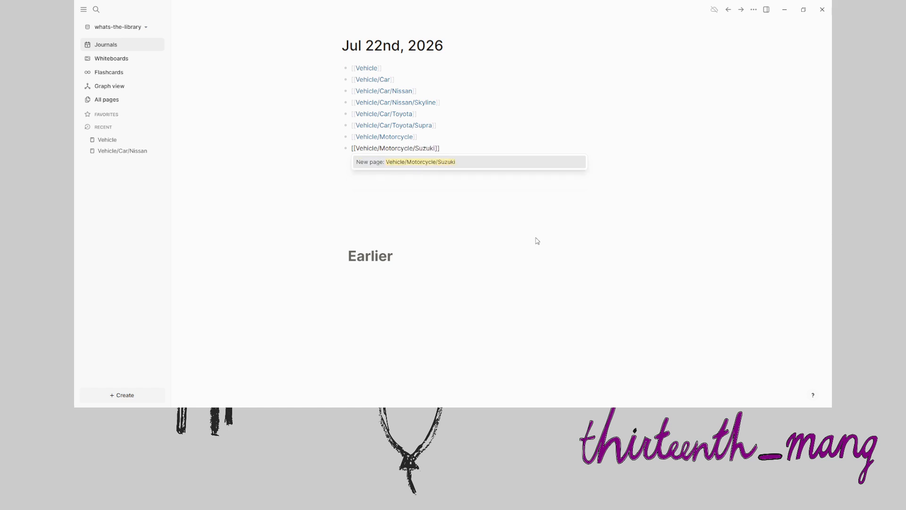
{"action": "key", "text": "Escape"}
{"action": "key", "text": "Return"}
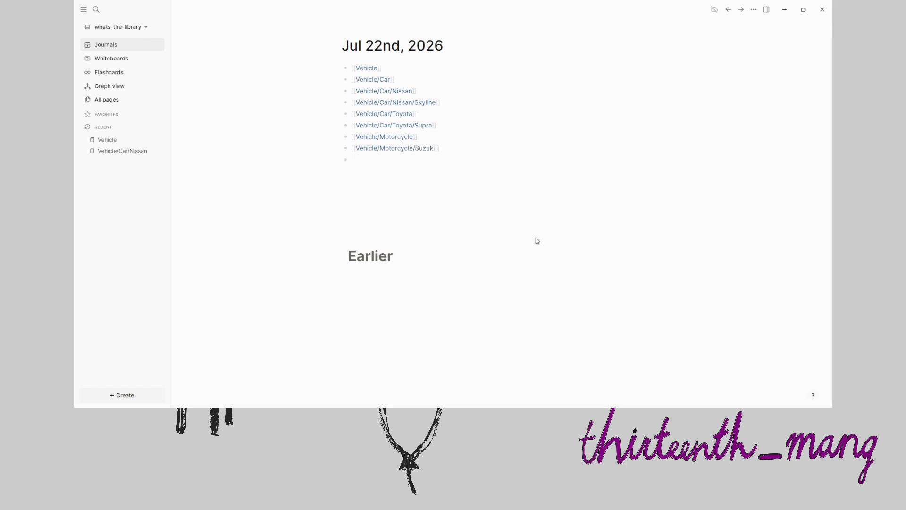
Add a Vehicle/Motorcycle/Suzuki/GSX-R page link in the empty journal block.
{"action": "type", "text": "[[Vehicle"}
{"action": "type", "text": "/Motorcy"}
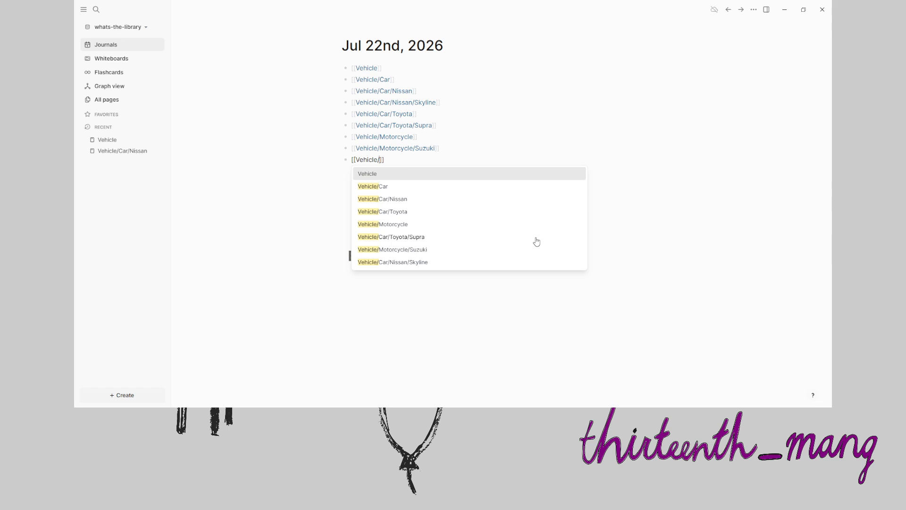
{"action": "type", "text": "cle/"}
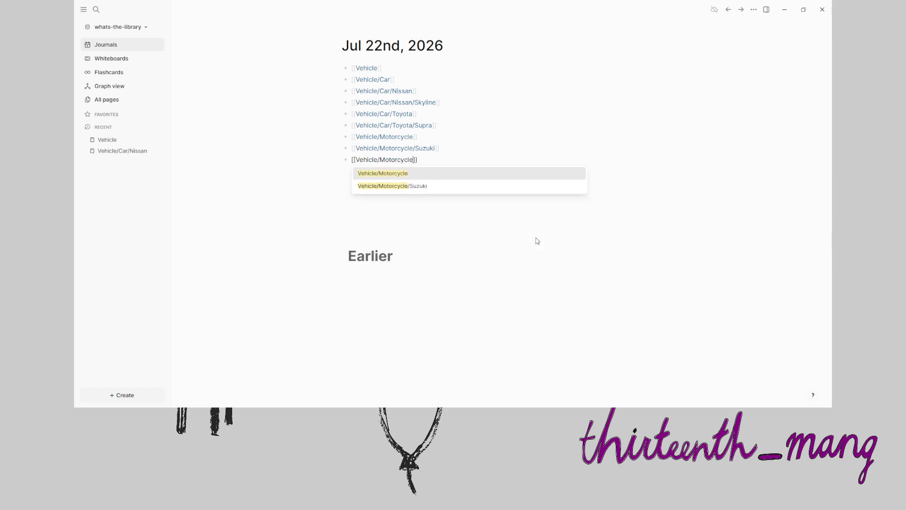
{"action": "type", "text": "Suzuki/"}
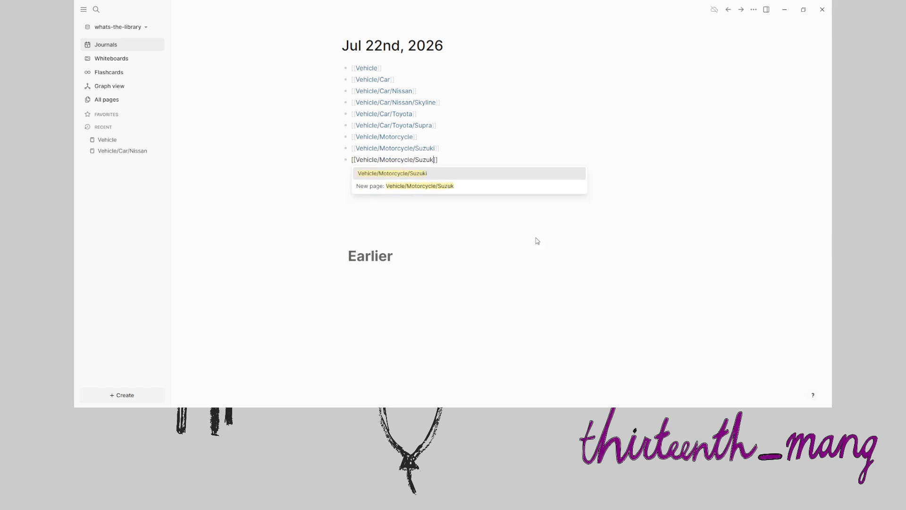
{"action": "type", "text": "GSX-R"}
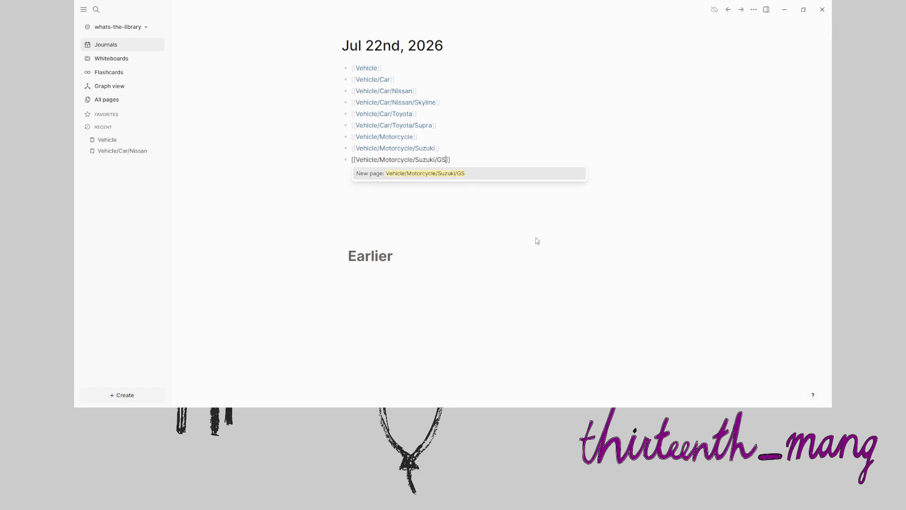
{"action": "key", "text": "Escape"}
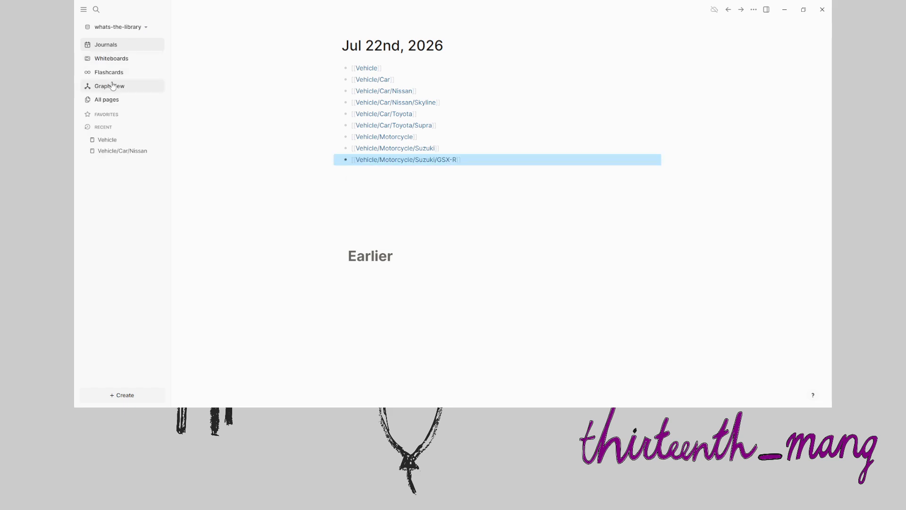
Show the vehicle pages in the graph view, and check the hierarchy on the Vehicle page opened from its node.
{"action": "left_click", "coordinate": [105, 86]}
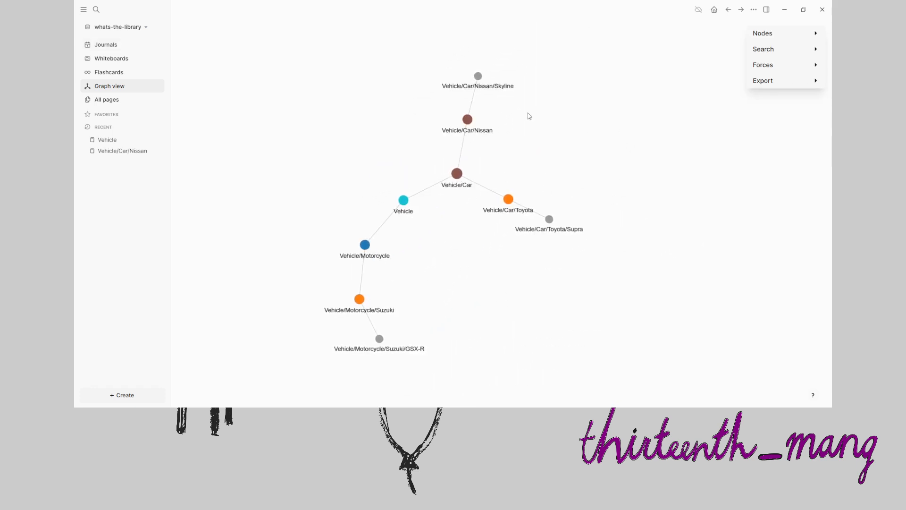
{"action": "left_click", "coordinate": [404, 202]}
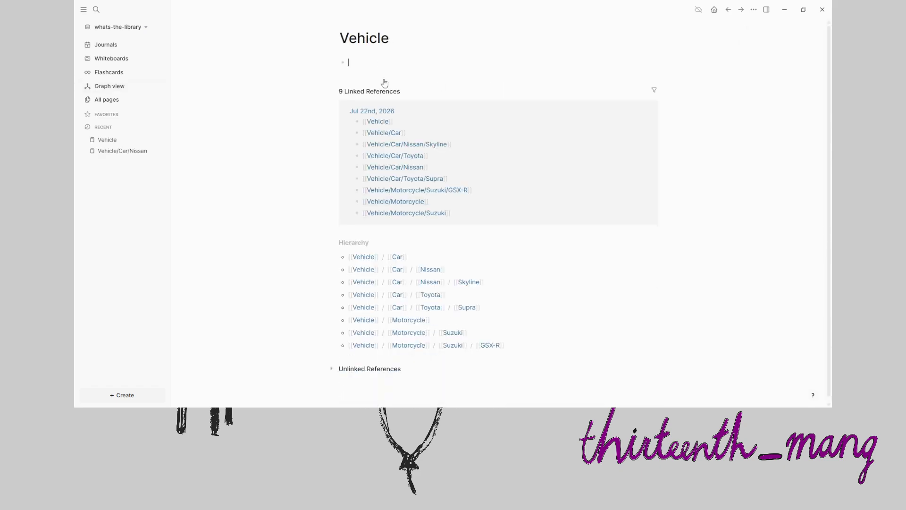
{"action": "left_click", "coordinate": [108, 45]}
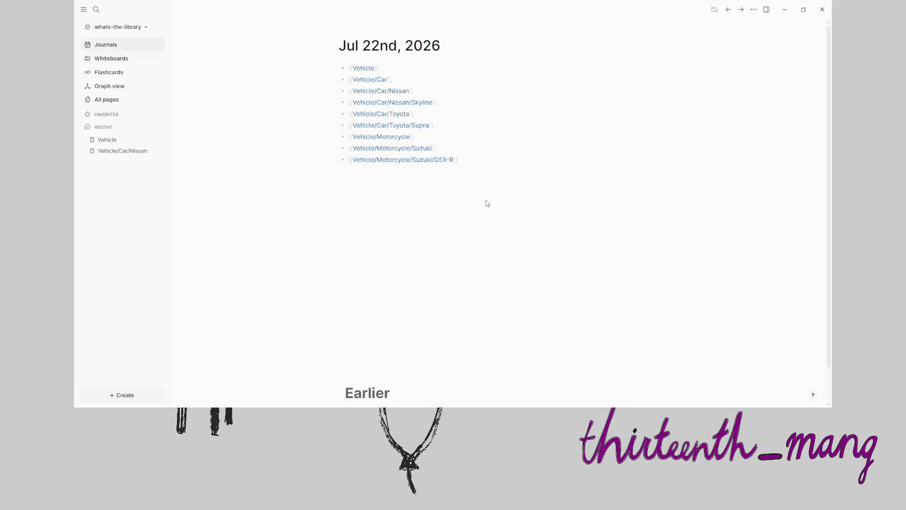
Examine how the car and motorcycle pages connect in the graph view, and close the window of the whats-the-library graph.
{"action": "left_click", "coordinate": [118, 87]}
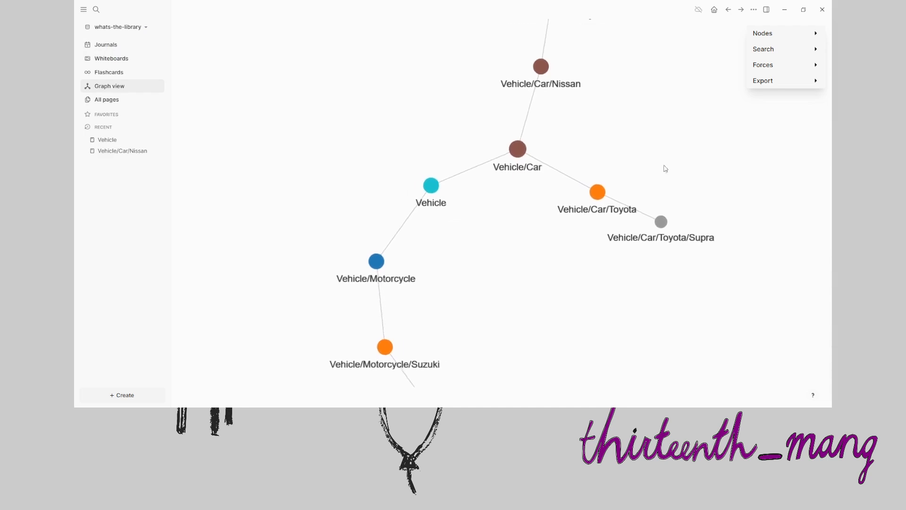
{"action": "scroll", "coordinate": [542, 202], "scroll_direction": "down", "scroll_amount": 3}
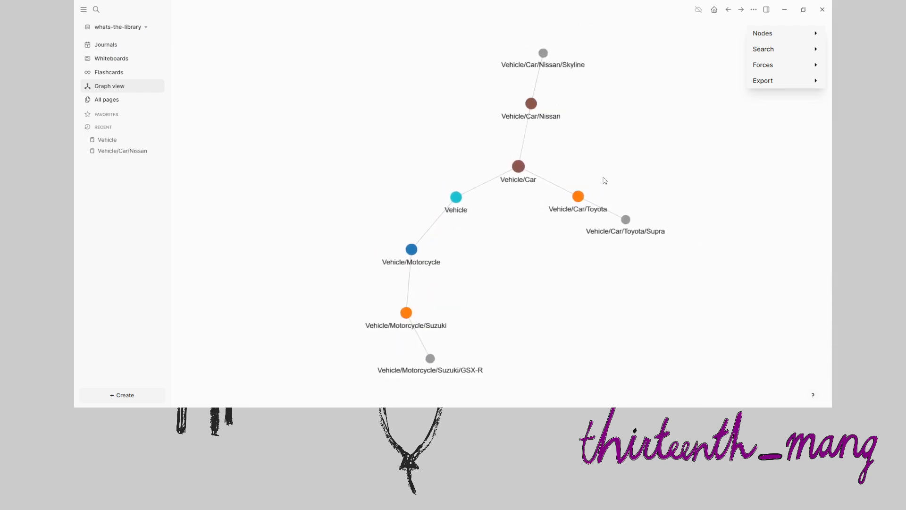
{"action": "left_click_drag", "start_coordinate": [532, 253], "coordinate": [451, 220]}
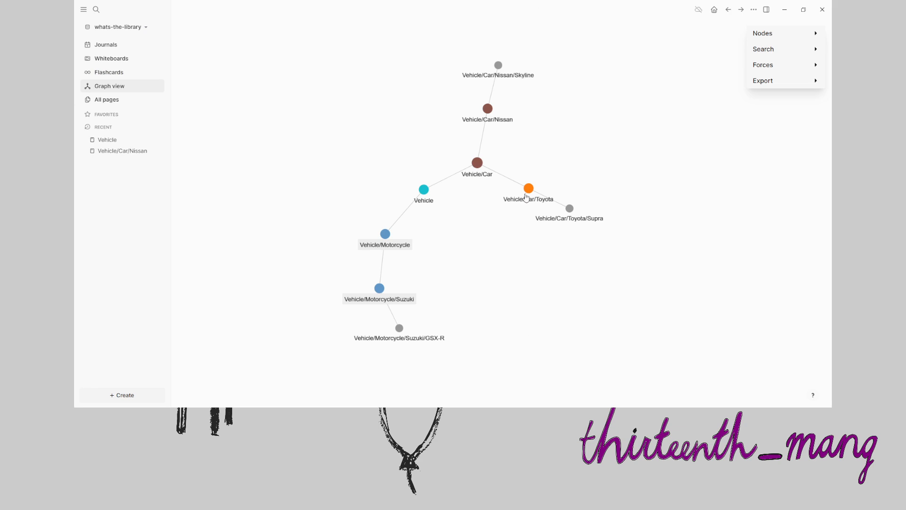
{"action": "left_click", "coordinate": [112, 49]}
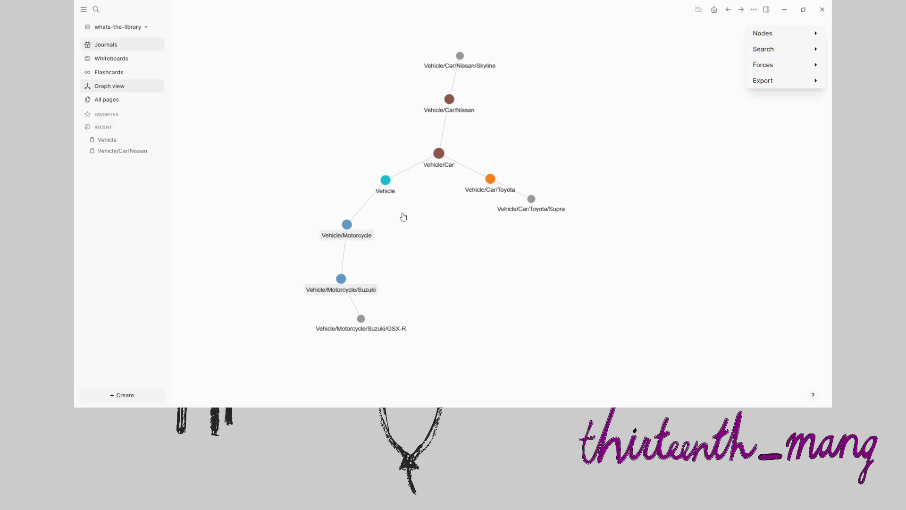
{"action": "left_click", "coordinate": [822, 10]}
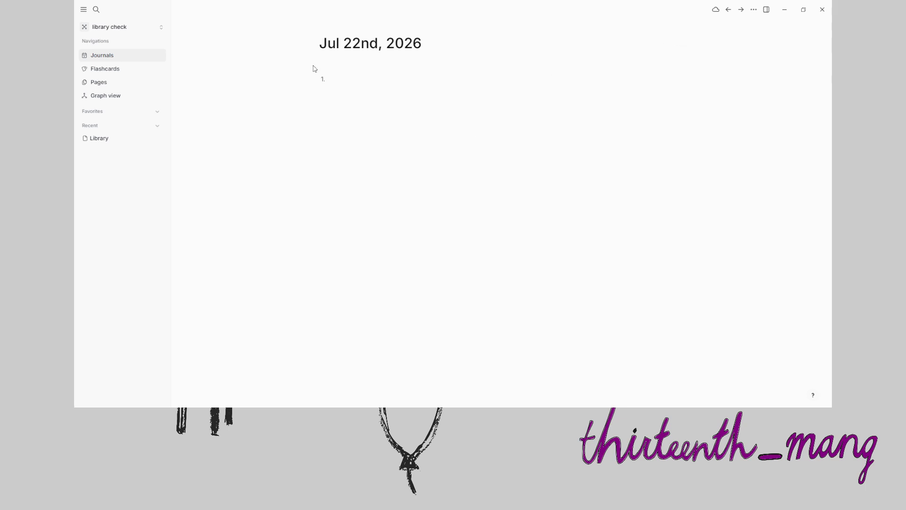
Write "Create individual pages (let Library sort)" and "Create `#Tags` -> Extend" as the first two numbered items in the library check journal.
{"action": "mouse_move", "coordinate": [322, 82]}
{"action": "type", "text": "Create individual pages (let Library sort"}
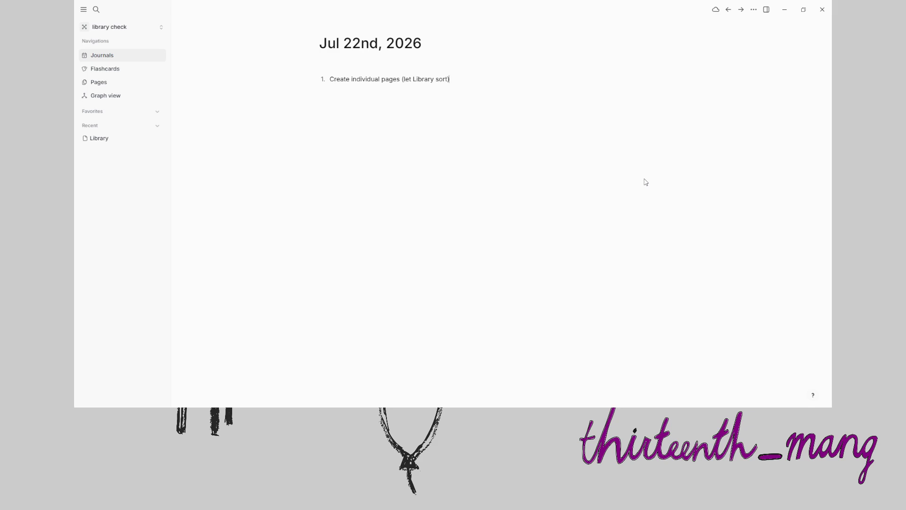
{"action": "key", "text": "Return"}
{"action": "type", "text": "Create `#Tags` -> Extend"}
Add a third numbered item reading "Create a page on the `#Journal` page → create a page on an indented block below".
{"action": "key", "text": "Return"}
{"action": "type", "text": "Create a page "}
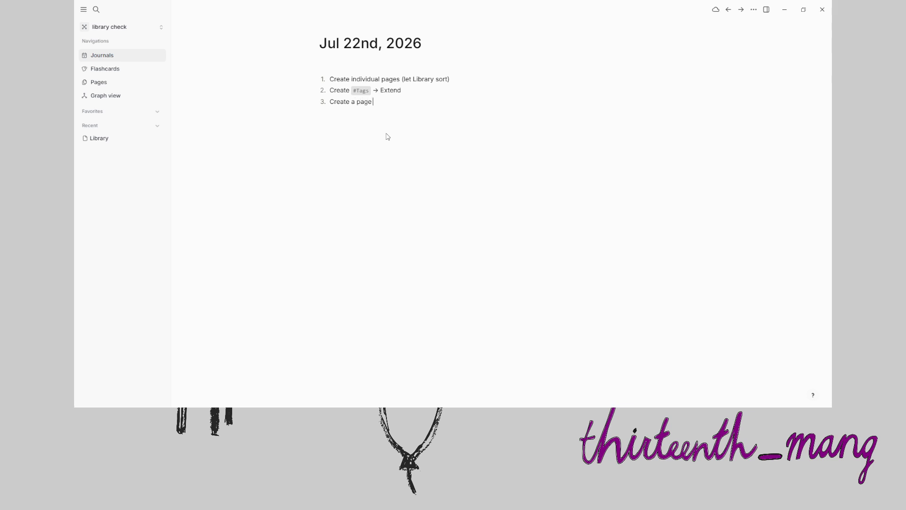
{"action": "type", "text": "on the `#Journal`"}
{"action": "type", "text": " page → cr"}
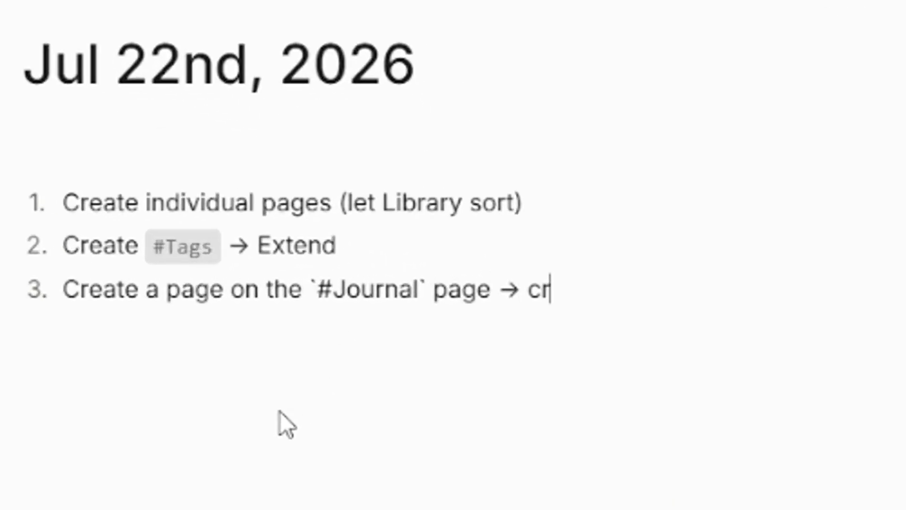
{"action": "type", "text": "eate a p[a"}
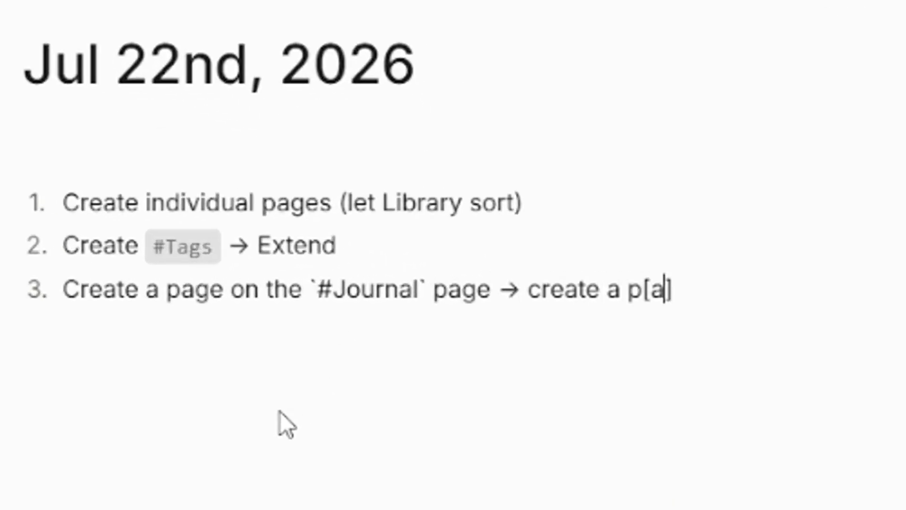
{"action": "key", "text": "BackSpace"}
{"action": "key", "text": "BackSpace"}
{"action": "key", "text": "BackSpace"}
{"action": "type", "text": "page on an indented blo"}
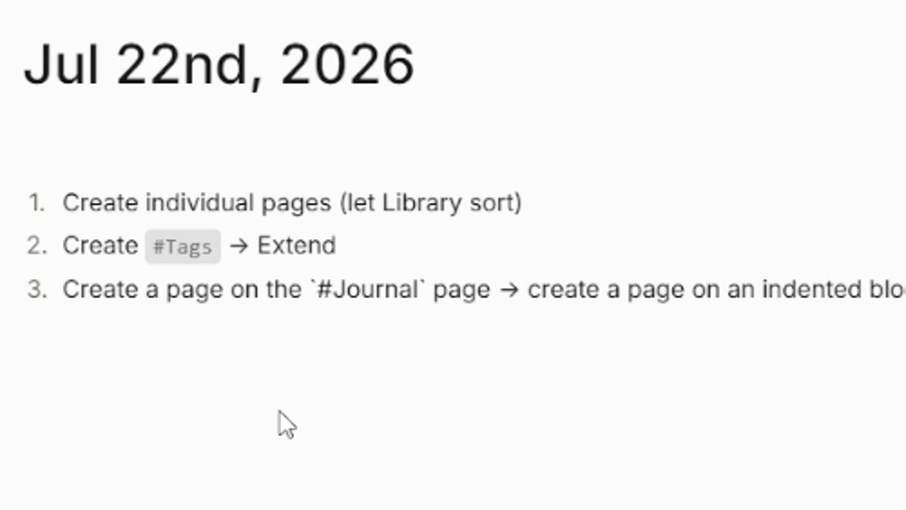
Add an indented "Page 1" item under the third item, with "Sub-page 1" nested below it.
{"action": "key", "text": "Return"}
{"action": "key", "text": "Tab"}
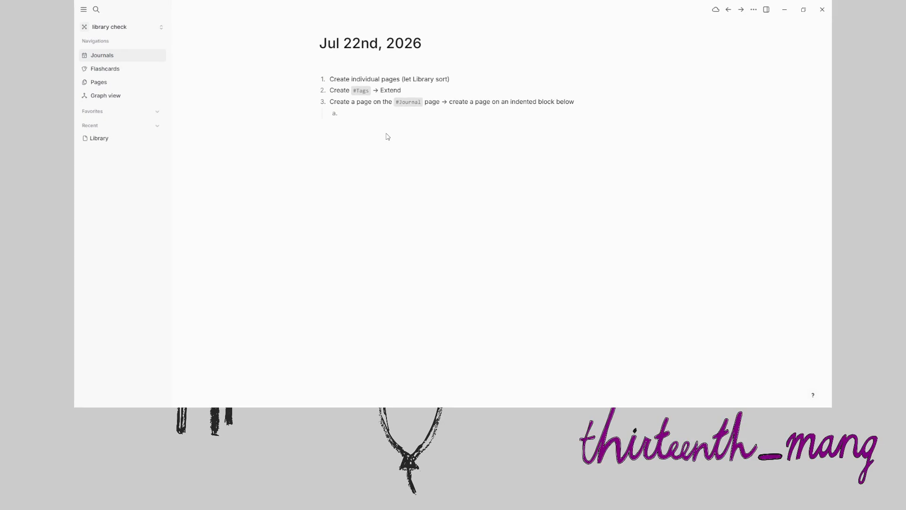
{"action": "type", "text": "Page 1Sub-page 1"}
{"action": "key", "text": "Escape"}
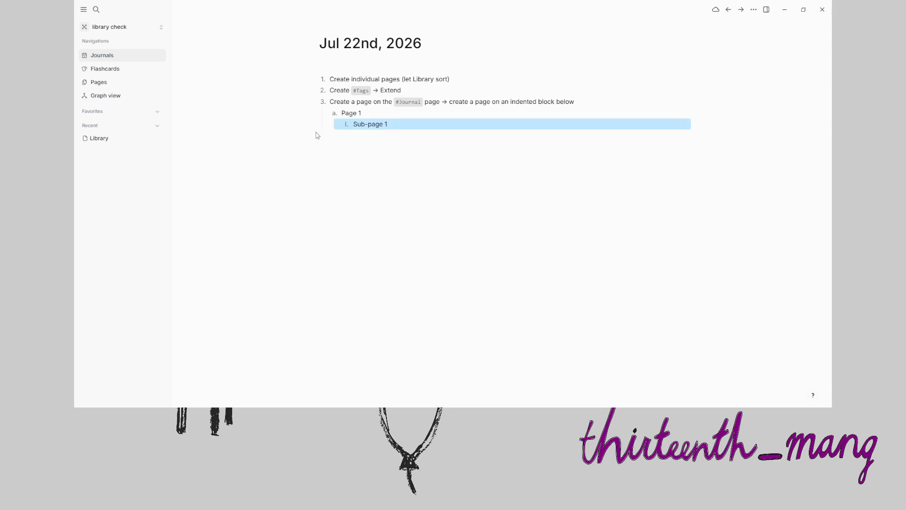
{"action": "left_click", "coordinate": [302, 137]}
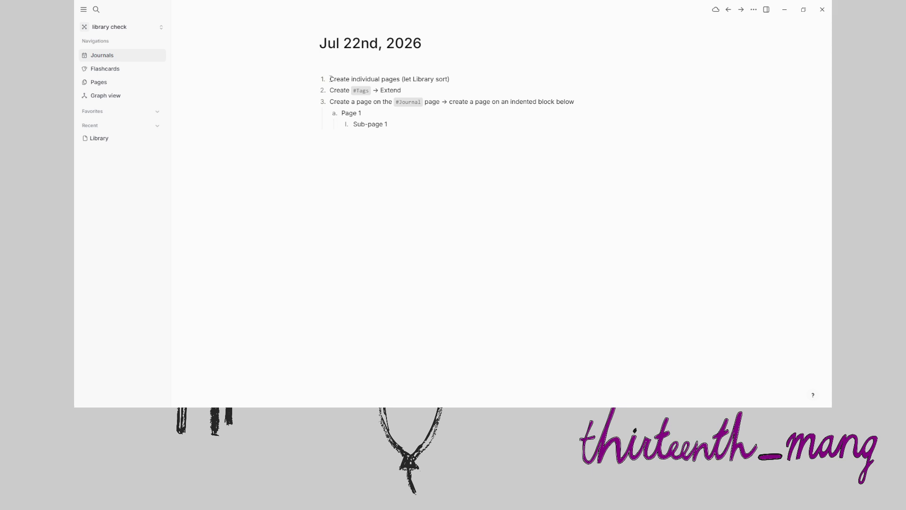
{"action": "left_click_drag", "start_coordinate": [330, 79], "coordinate": [446, 133]}
{"action": "right_click", "coordinate": [333, 94]}
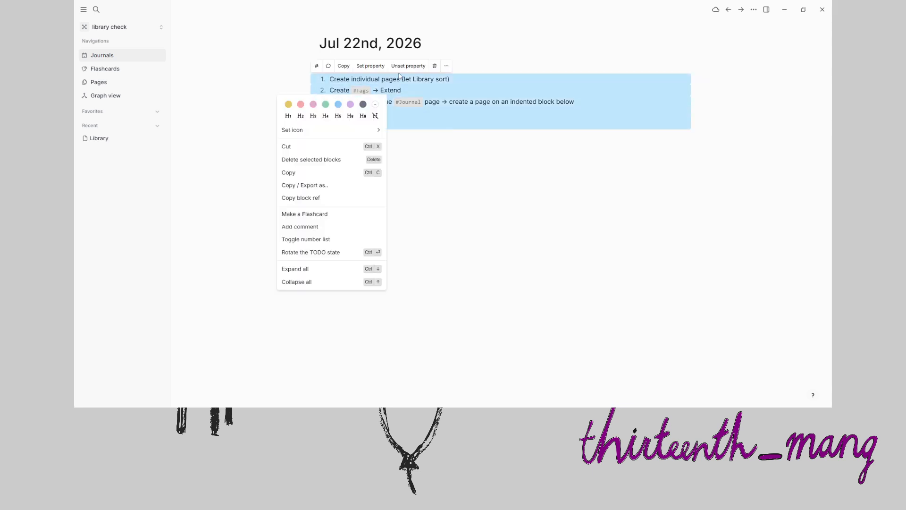
{"action": "left_click", "coordinate": [371, 66]}
{"action": "key", "text": "Escape"}
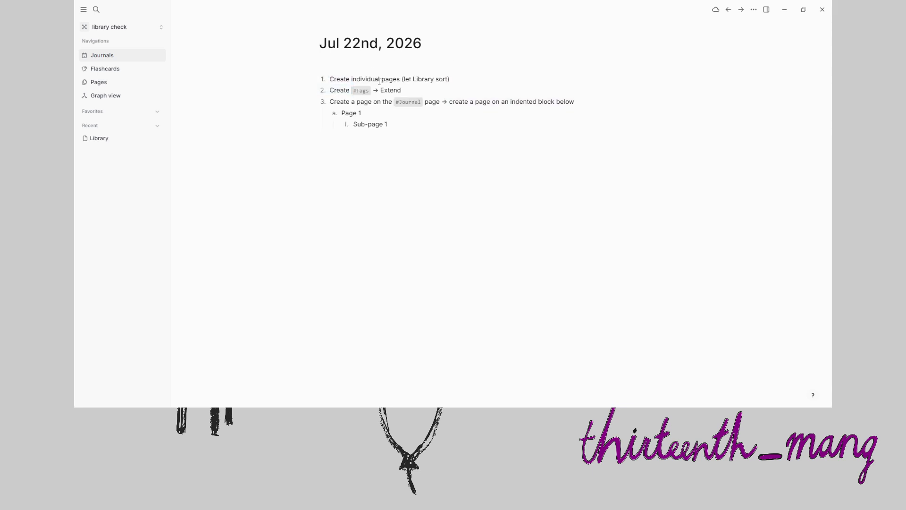
{"action": "left_click_drag", "start_coordinate": [330, 80], "coordinate": [430, 108]}
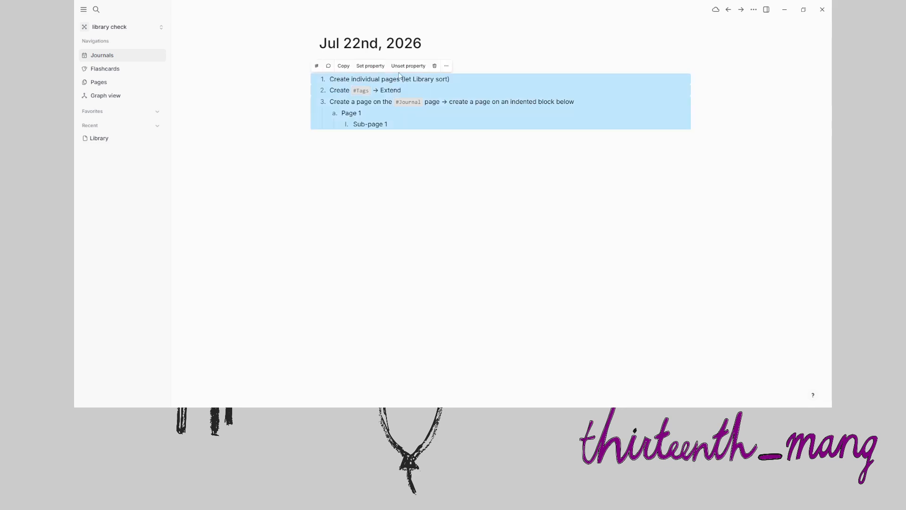
{"action": "left_click", "coordinate": [371, 66]}
{"action": "type", "text": "Task"}
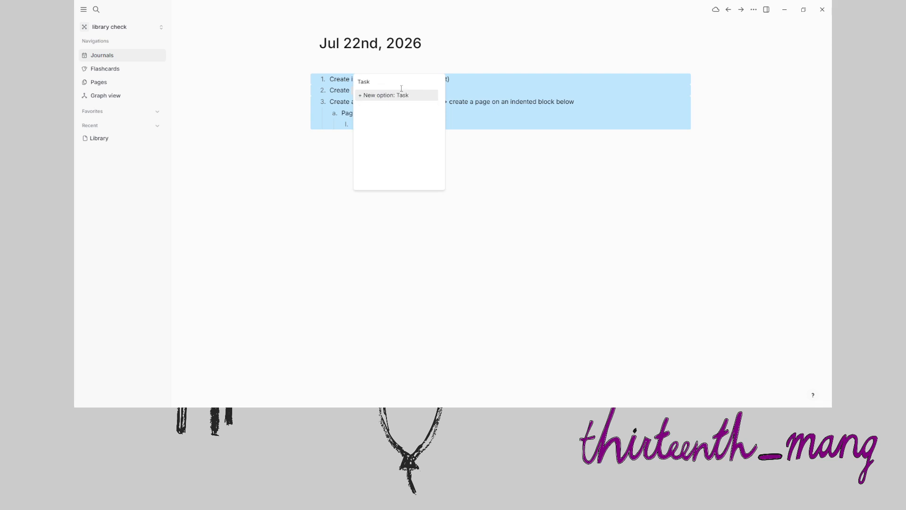
{"action": "key", "text": "BackSpace"}
{"action": "key", "text": "BackSpace"}
{"action": "key", "text": "BackSpace"}
{"action": "key", "text": "BackSpace"}
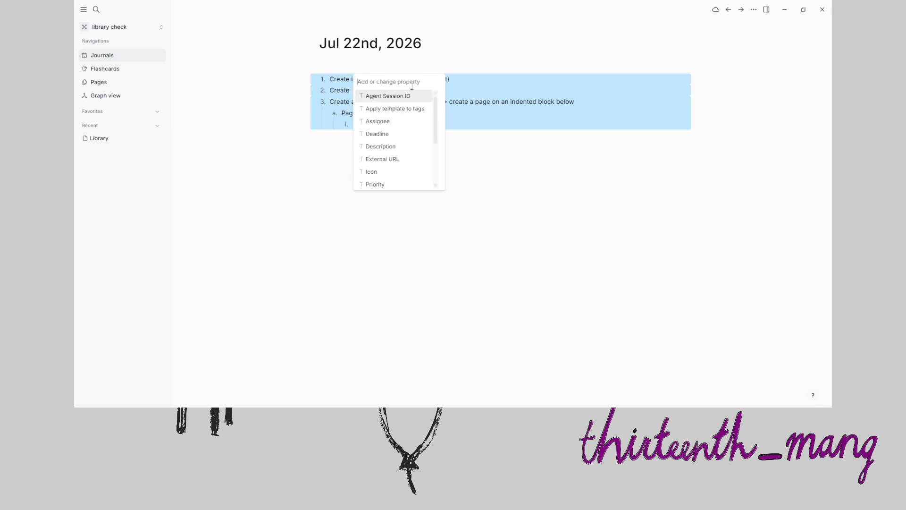
{"action": "right_click", "coordinate": [396, 88]}
{"action": "left_click", "coordinate": [366, 66]}
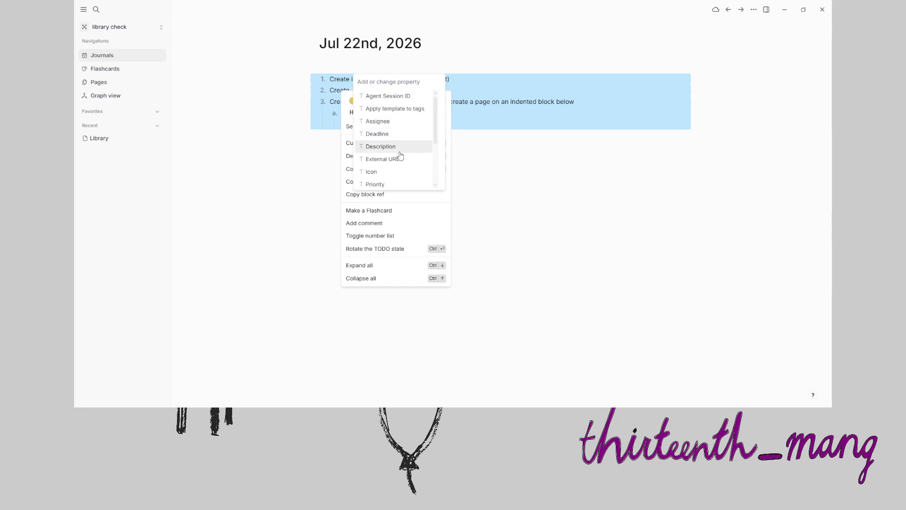
{"action": "scroll", "coordinate": [400, 155], "scroll_direction": "down", "scroll_amount": 2}
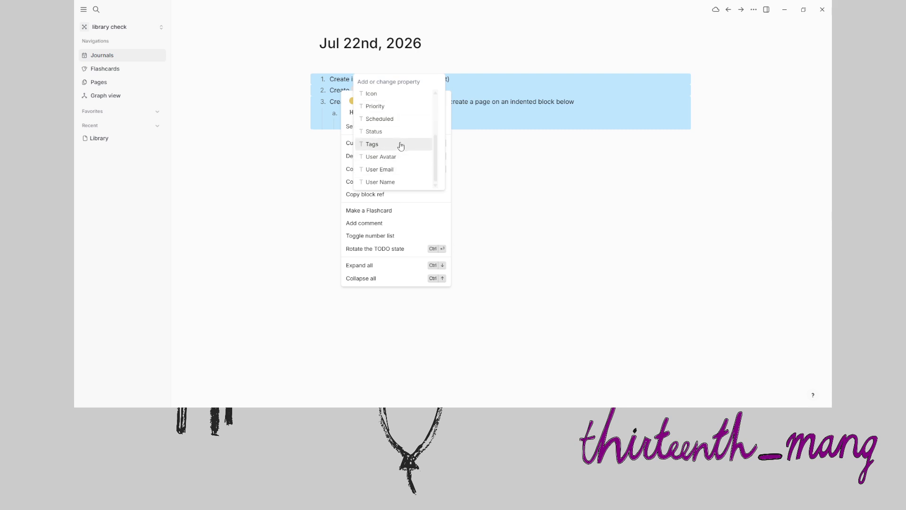
{"action": "scroll", "coordinate": [401, 143], "scroll_direction": "up", "scroll_amount": 2}
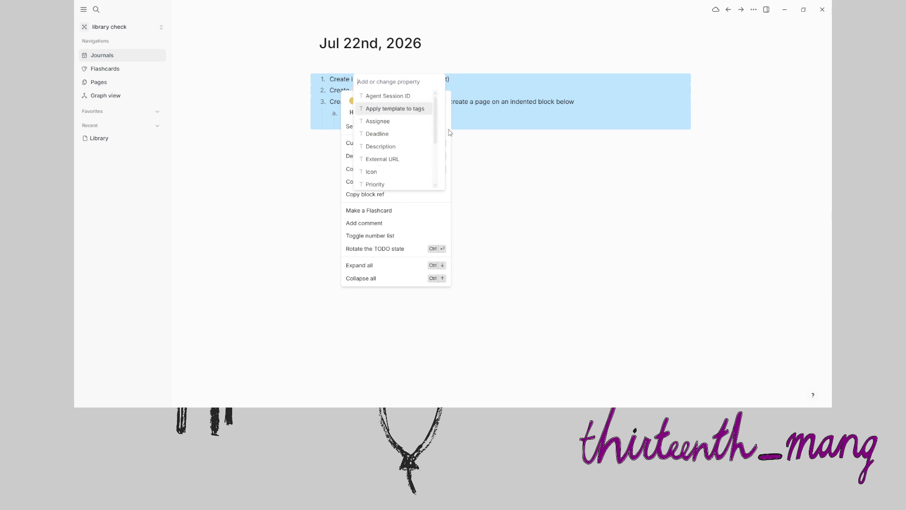
{"action": "key", "text": "Escape"}
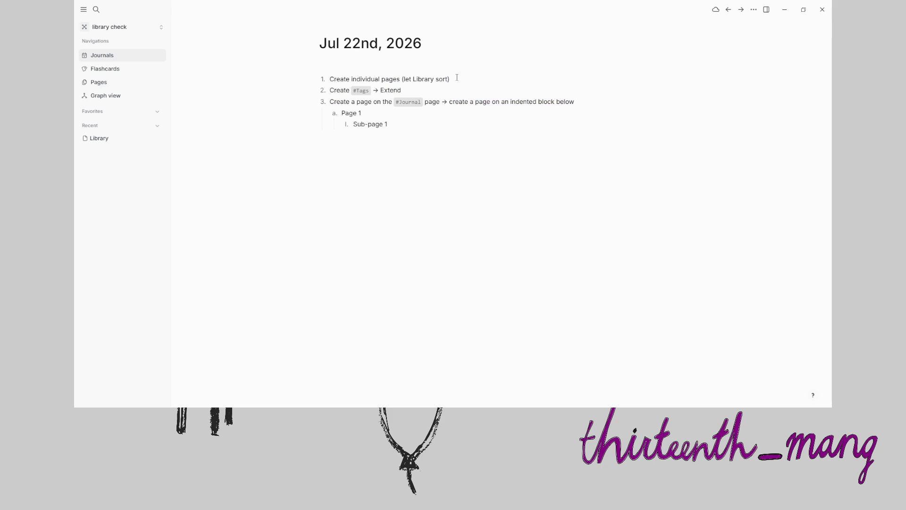
Turn all three top-level numbered items in the journal into Todo tasks.
{"action": "type", "text": "/todo"}
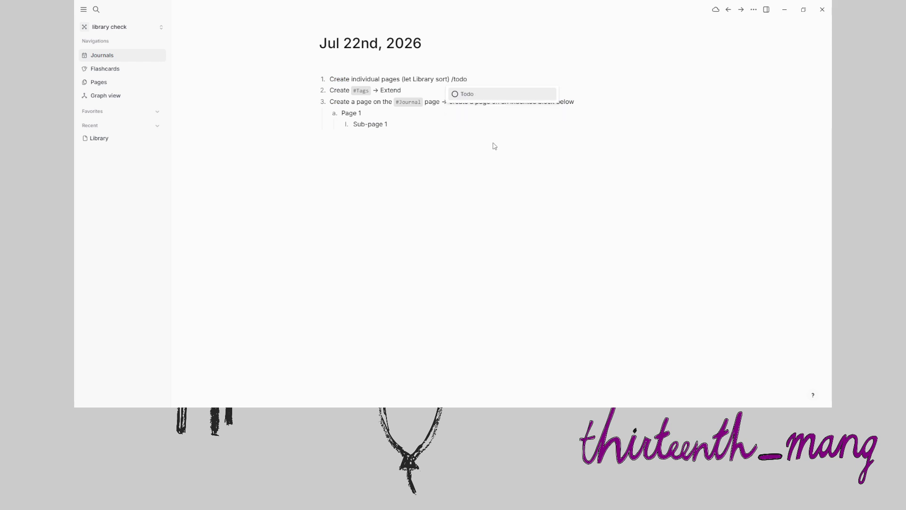
{"action": "key", "text": "Return"}
{"action": "left_click", "coordinate": [493, 90]}
{"action": "key", "text": "ctrl+Return"}
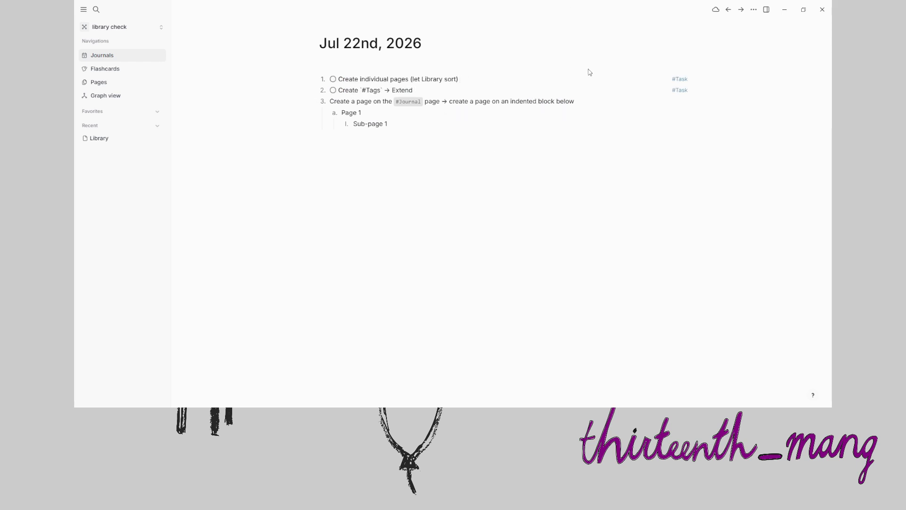
{"action": "left_click", "coordinate": [603, 101]}
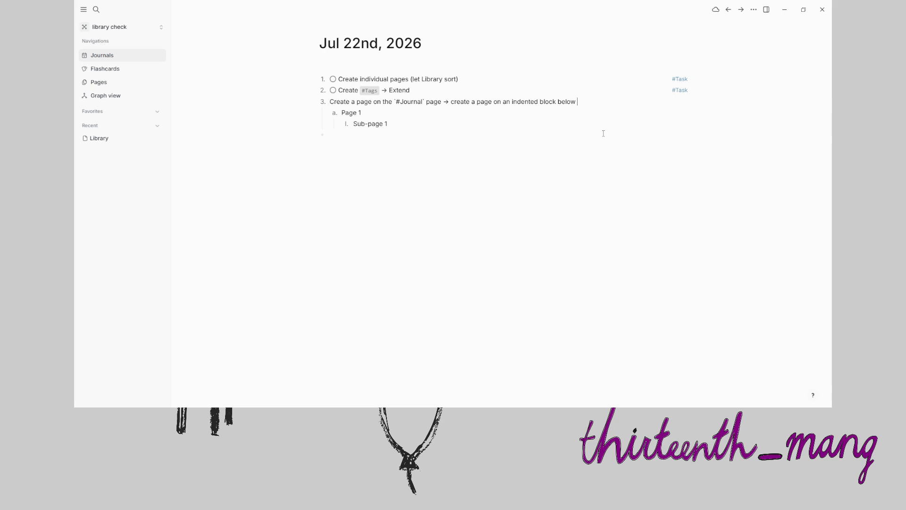
{"action": "type", "text": "/todo"}
{"action": "key", "text": "Return"}
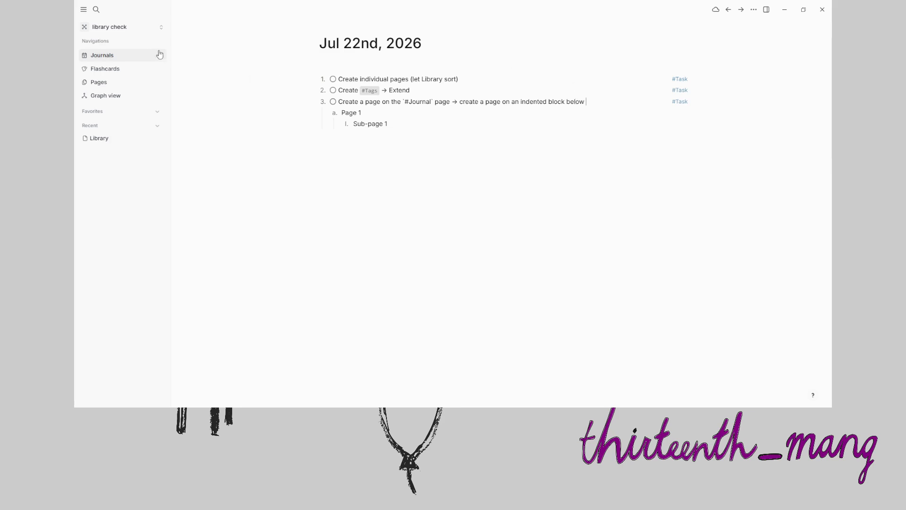
Insert a divider below the list and append bold "car example", "motorcycle example" and "company example" to tasks one, two and three.
{"action": "left_click", "coordinate": [359, 136]}
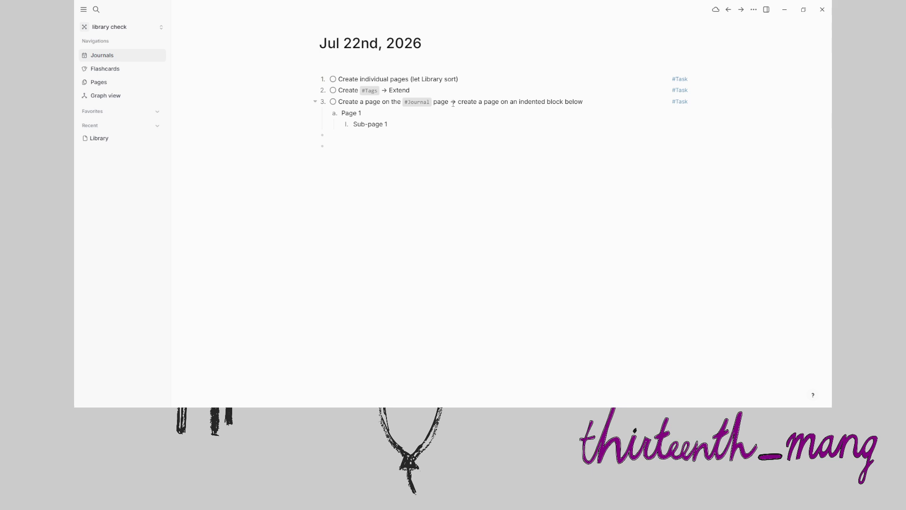
{"action": "type", "text": "---"}
{"action": "left_click", "coordinate": [483, 79]}
{"action": "type", "text": "- **car example**"}
{"action": "key", "text": "Down"}
{"action": "type", "text": "**"}
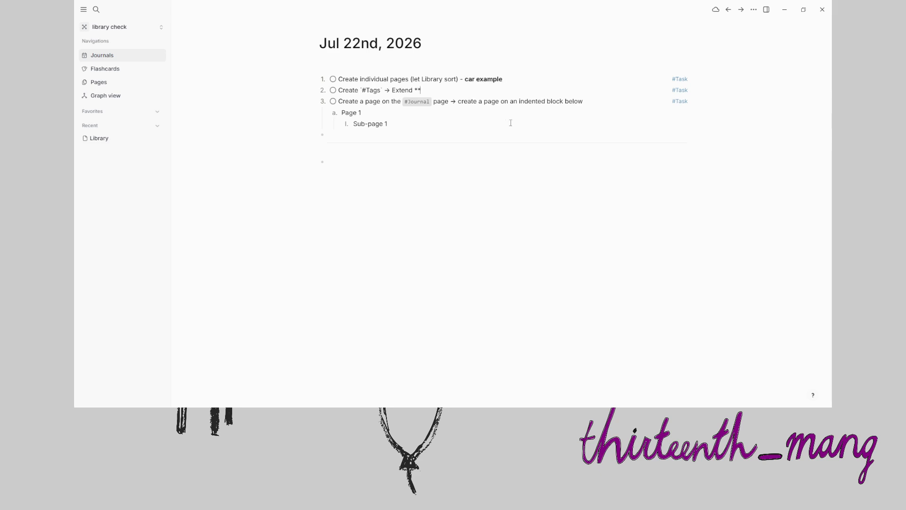
{"action": "type", "text": "motorcycle example**"}
{"action": "key", "text": "Down"}
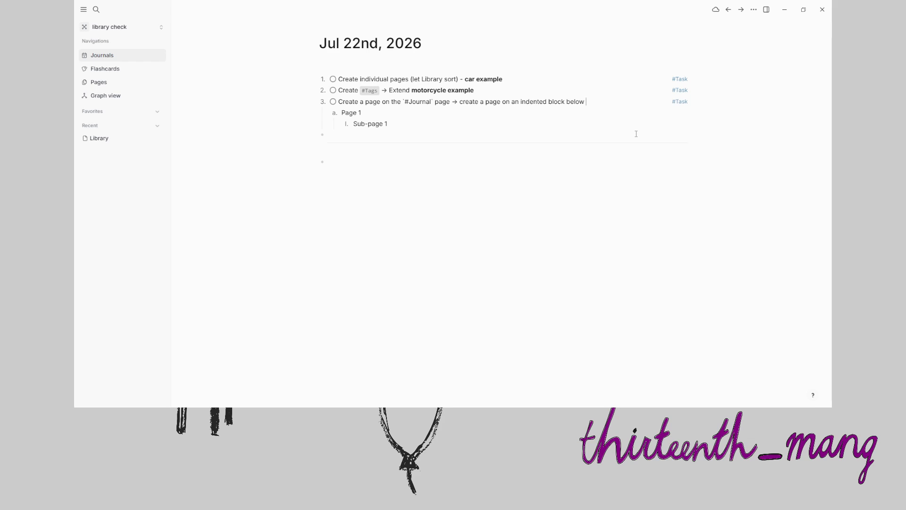
{"action": "type", "text": "**company example**"}
{"action": "key", "text": "Escape"}
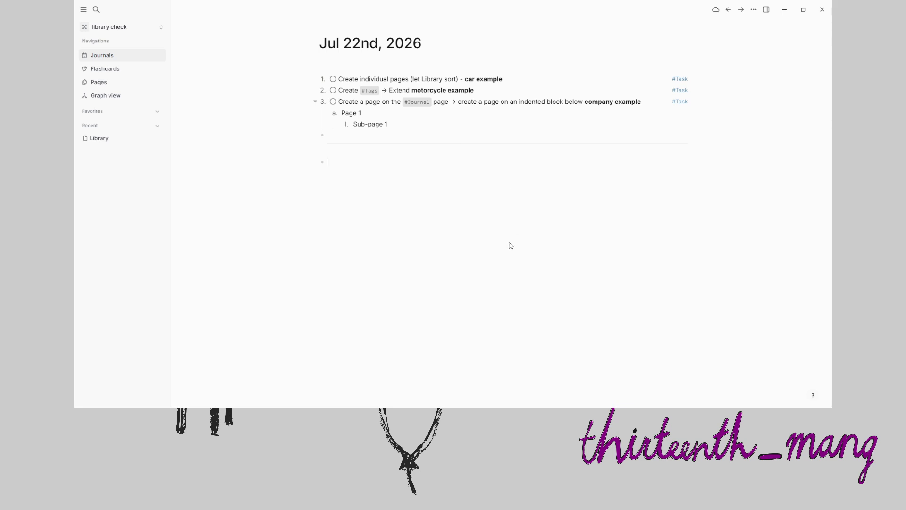
Create linked pages Vehicle, Car, Nissan and Skyline as separate blocks below the journal's divider.
{"action": "type", "text": "[[Vehicle"}
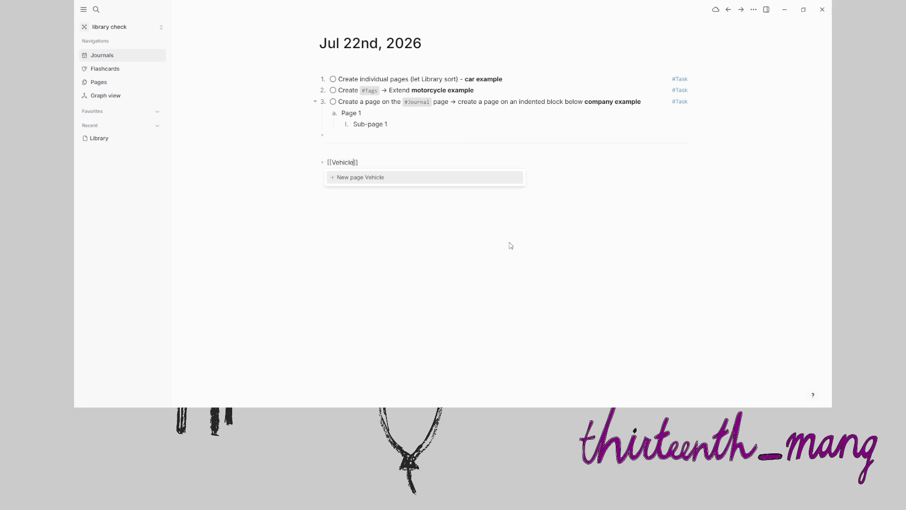
{"action": "key", "text": "Return"}
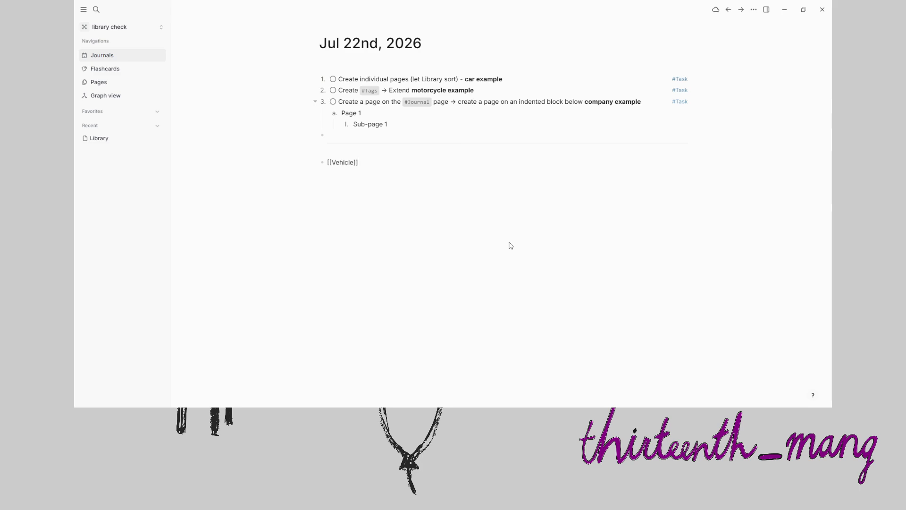
{"action": "key", "text": "Return"}
{"action": "type", "text": "[[Car"}
{"action": "key", "text": "Return"}
{"action": "key", "text": "Return"}
{"action": "type", "text": "[[Nissan"}
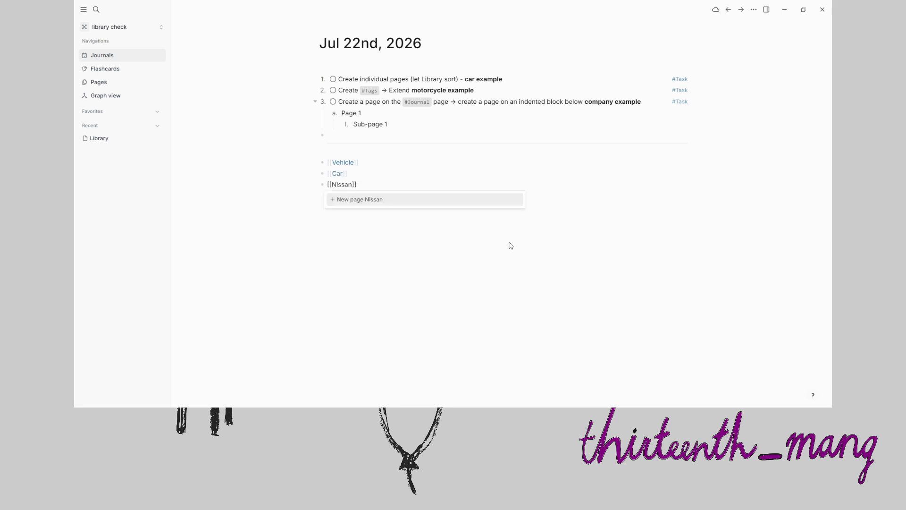
{"action": "key", "text": "Return"}
{"action": "key", "text": "Return"}
{"action": "type", "text": "[[Skyline"}
{"action": "key", "text": "Return"}
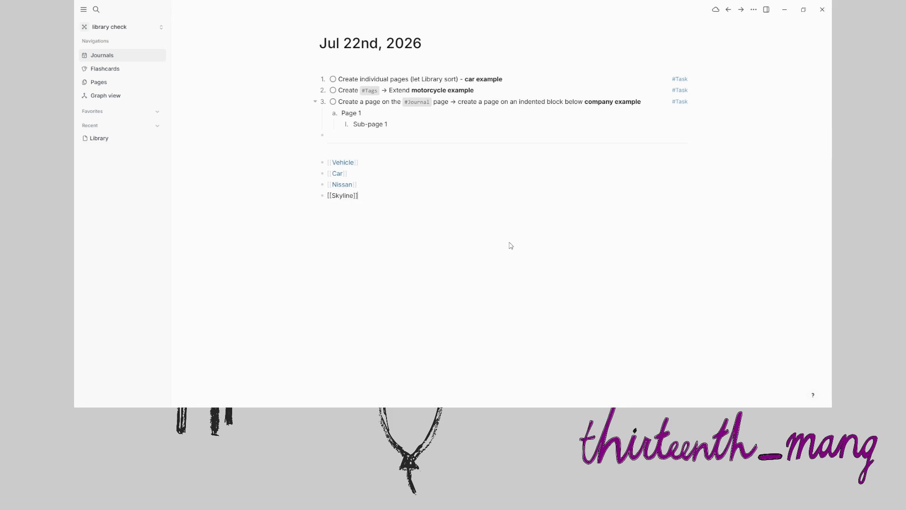
{"action": "key", "text": "Escape"}
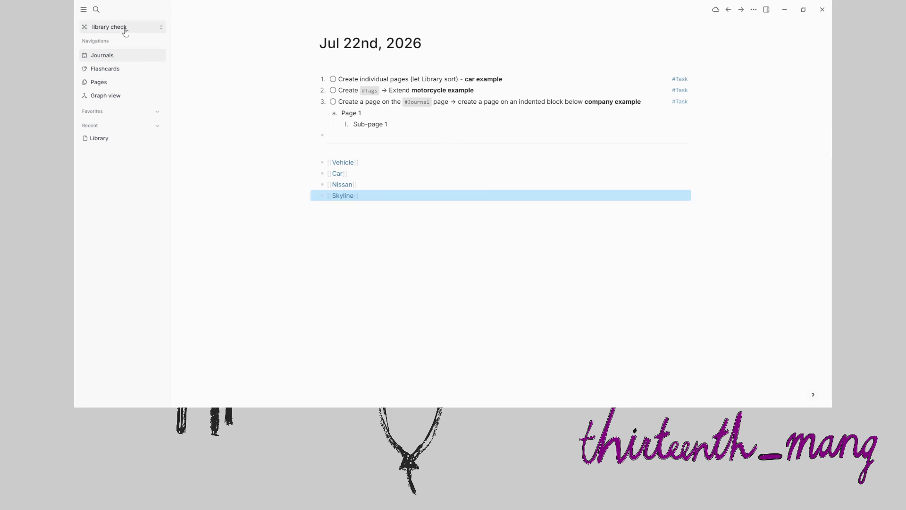
Add the existing Vehicle and Car pages to the Library page.
{"action": "left_click", "coordinate": [112, 144]}
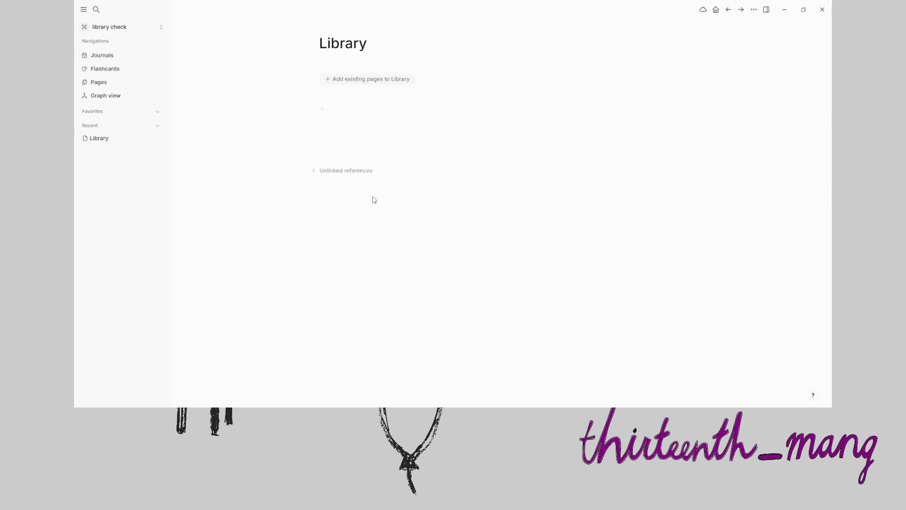
{"action": "left_click", "coordinate": [368, 80]}
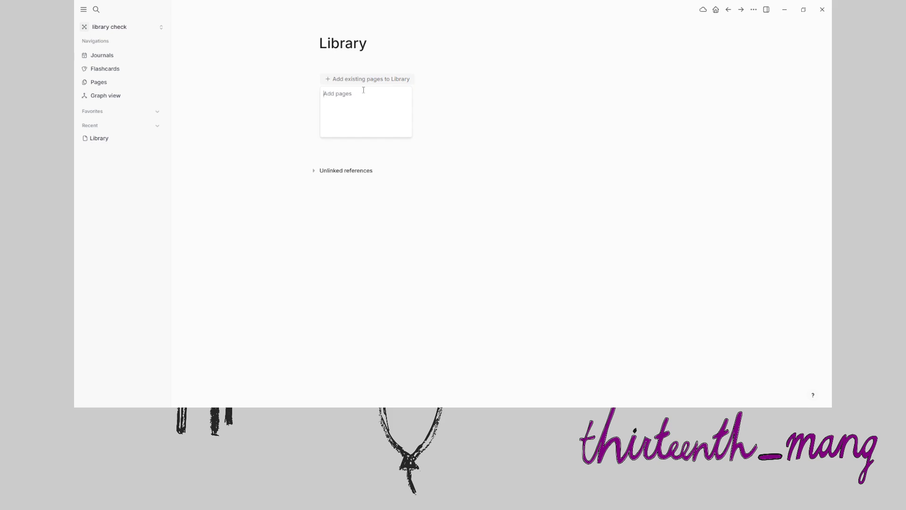
{"action": "type", "text": "Vi"}
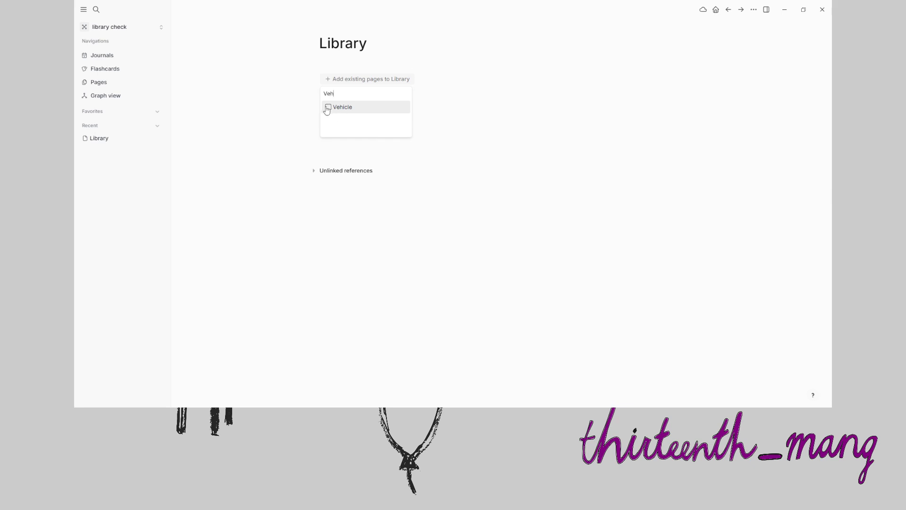
{"action": "left_click", "coordinate": [329, 108]}
{"action": "key", "text": "BackSpace"}
{"action": "key", "text": "BackSpace"}
{"action": "key", "text": "BackSpace"}
{"action": "type", "text": "Car"}
{"action": "left_click", "coordinate": [328, 107]}
Add the existing Nissan and Skyline pages to the Library page.
{"action": "double_click", "coordinate": [348, 93]}
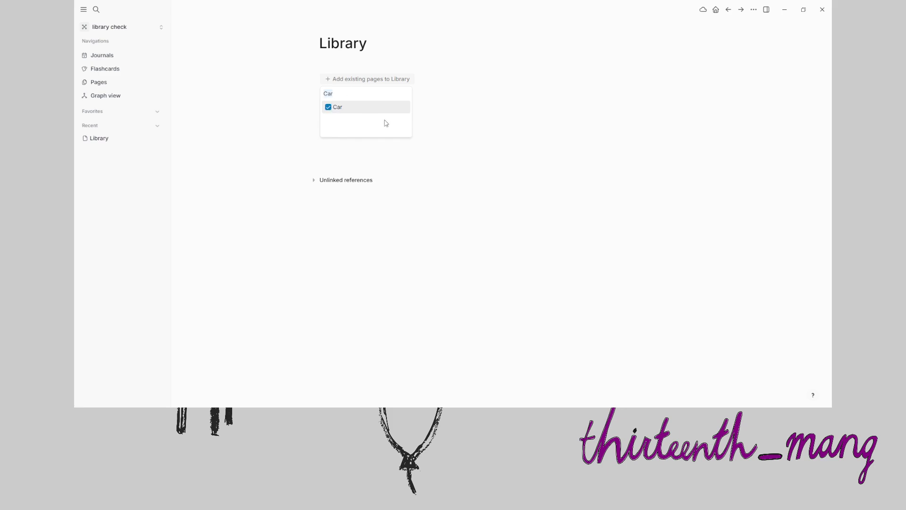
{"action": "type", "text": "Nissan"}
{"action": "left_click", "coordinate": [354, 107]}
{"action": "double_click", "coordinate": [360, 94]}
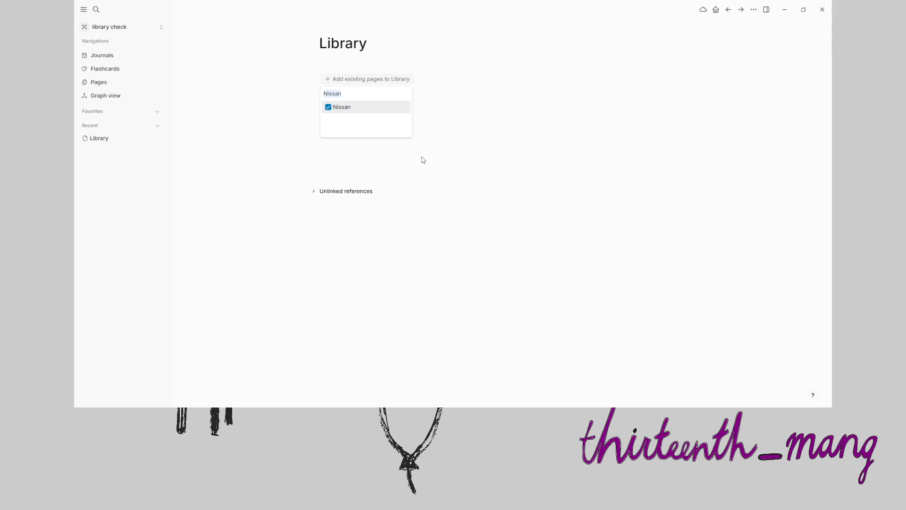
{"action": "type", "text": "Sky"}
{"action": "left_click", "coordinate": [340, 104]}
{"action": "key", "text": "Escape"}
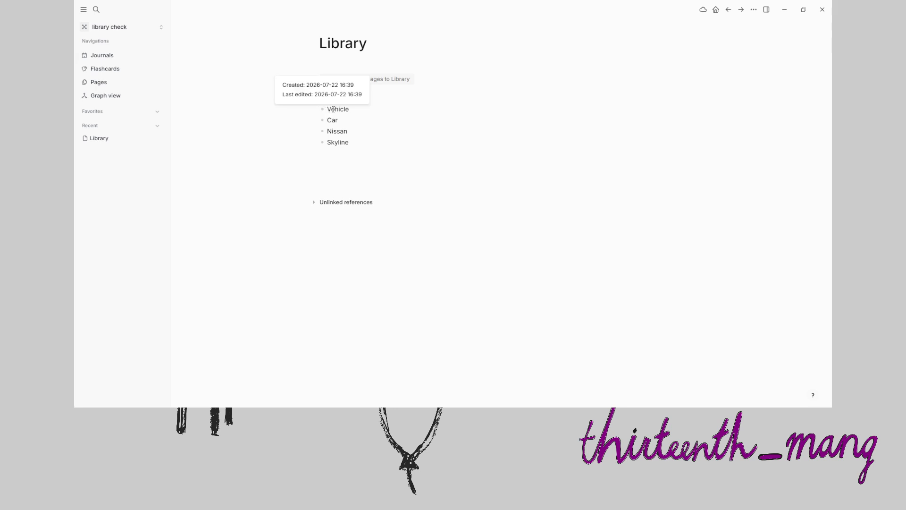
Nest Car under Vehicle, Nissan under Car, and Skyline under Nissan on the Library page.
{"action": "mouse_move", "coordinate": [323, 112]}
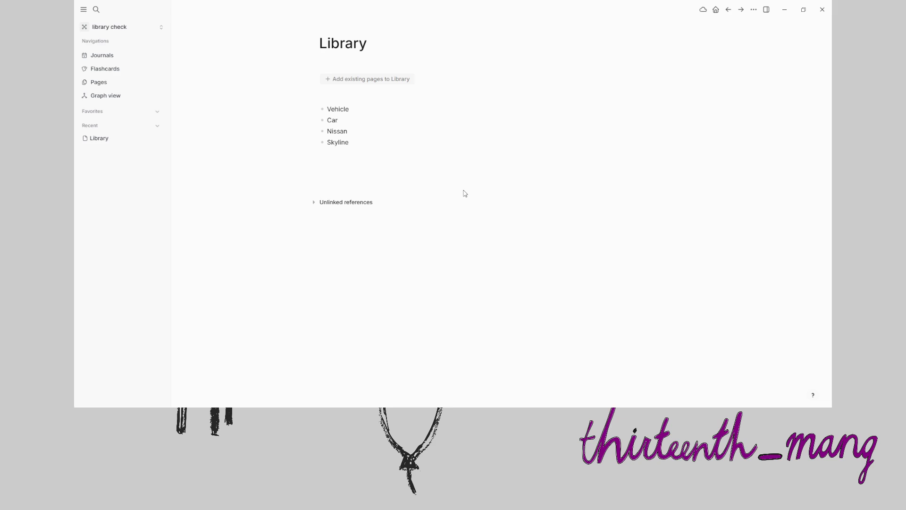
{"action": "key", "text": "Tab"}
{"action": "left_click", "coordinate": [401, 150]}
{"action": "key", "text": "Tab"}
{"action": "key", "text": "Tab"}
{"action": "left_click", "coordinate": [403, 142]}
{"action": "key", "text": "Tab"}
{"action": "key", "text": "Tab"}
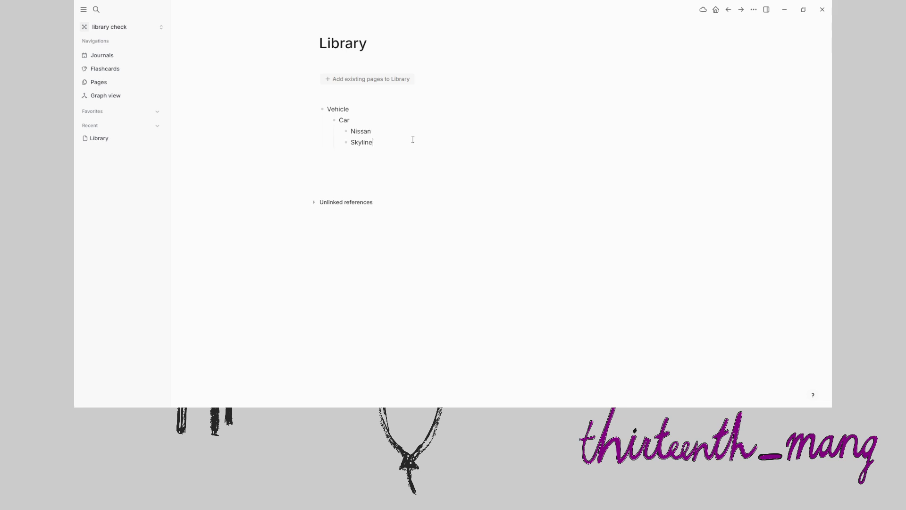
{"action": "key", "text": "Tab"}
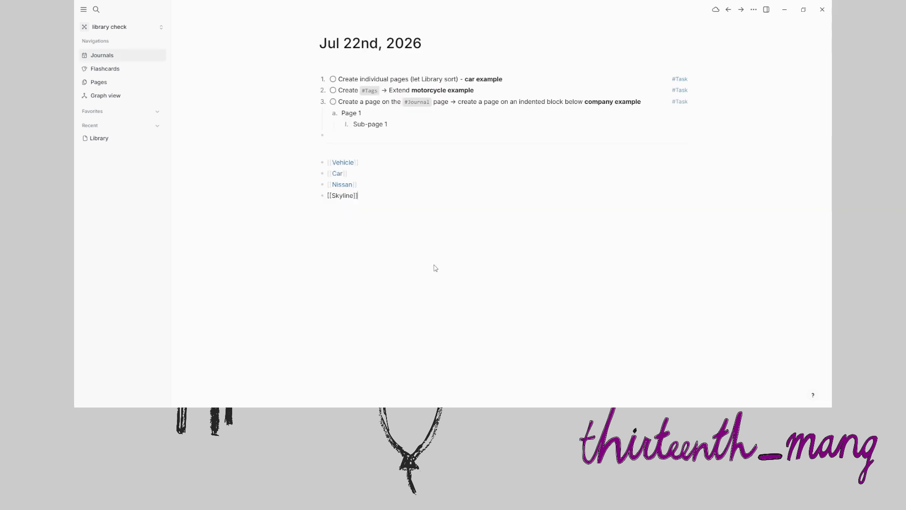
Add an empty block below the Skyline link in the journal and set the car example task's status to Doing.
{"action": "key", "text": "Return"}
{"action": "left_click", "coordinate": [333, 79]}
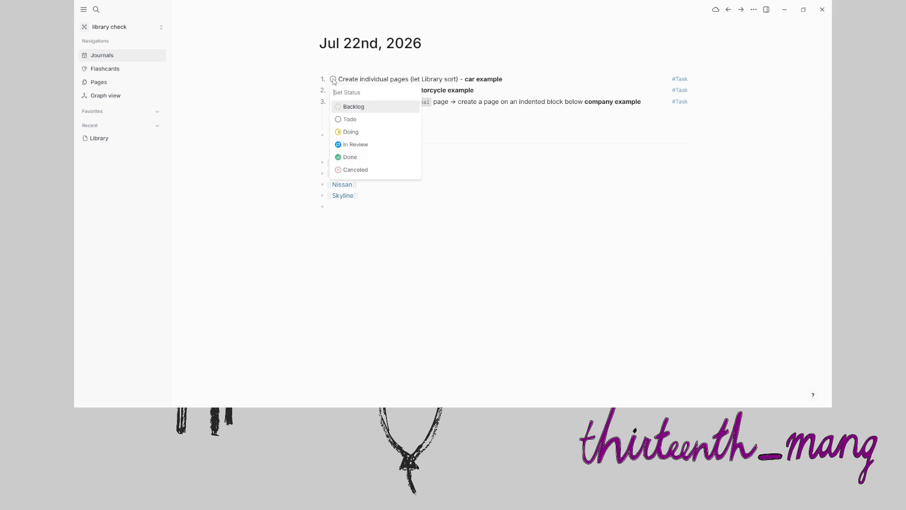
{"action": "left_click", "coordinate": [350, 134]}
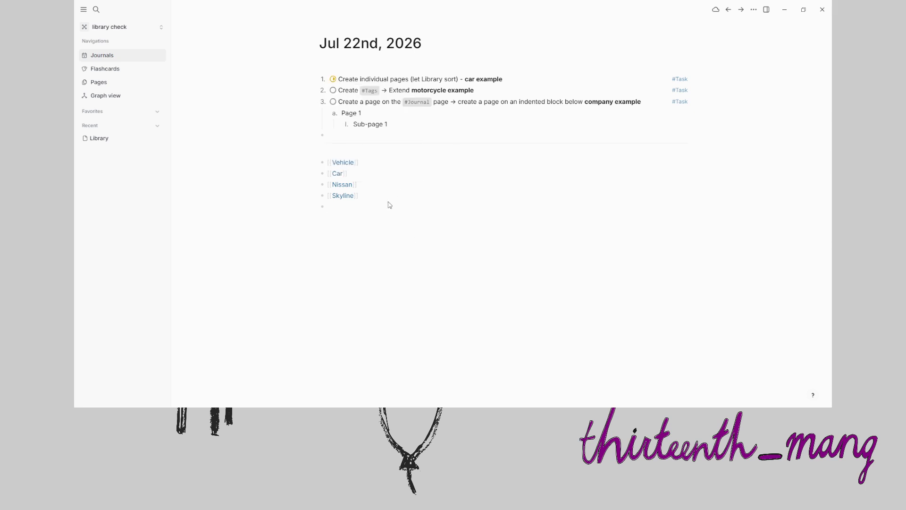
Insert dividers below the Skyline link and between the Vehicle and Car links in the journal.
{"action": "left_click", "coordinate": [350, 210]}
{"action": "type", "text": "[["}
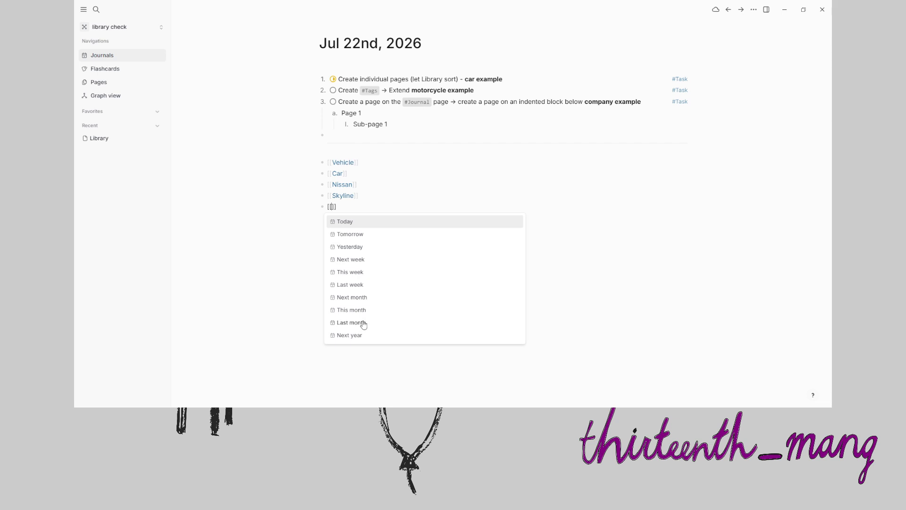
{"action": "key", "text": "BackSpace"}
{"action": "key", "text": "BackSpace"}
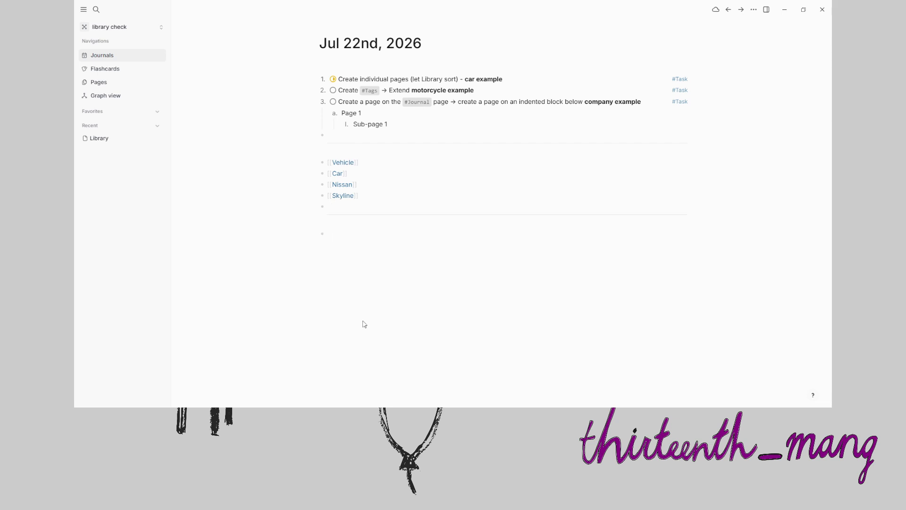
{"action": "left_click", "coordinate": [386, 164]}
{"action": "key", "text": "Return"}
{"action": "type", "text": "---"}
Create linked pages Motorcycle, Suzuki and GSX-R as separate blocks below the journal's last divider.
{"action": "left_click", "coordinate": [339, 245]}
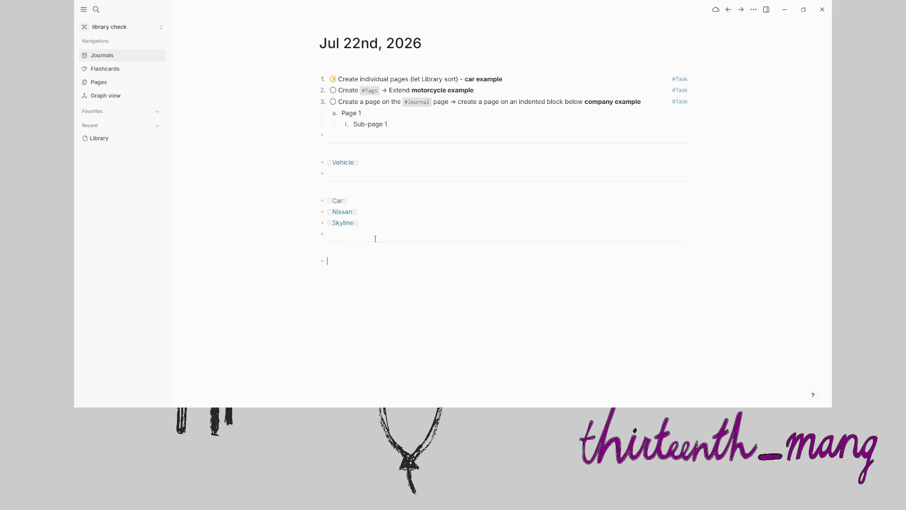
{"action": "type", "text": "[[Motorcycle"}
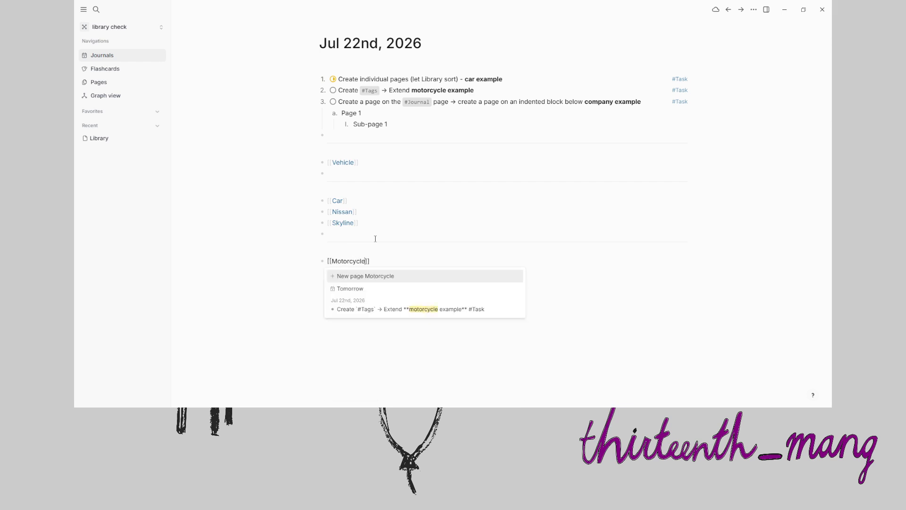
{"action": "key", "text": "Return"}
{"action": "key", "text": "Return"}
{"action": "type", "text": "[["}
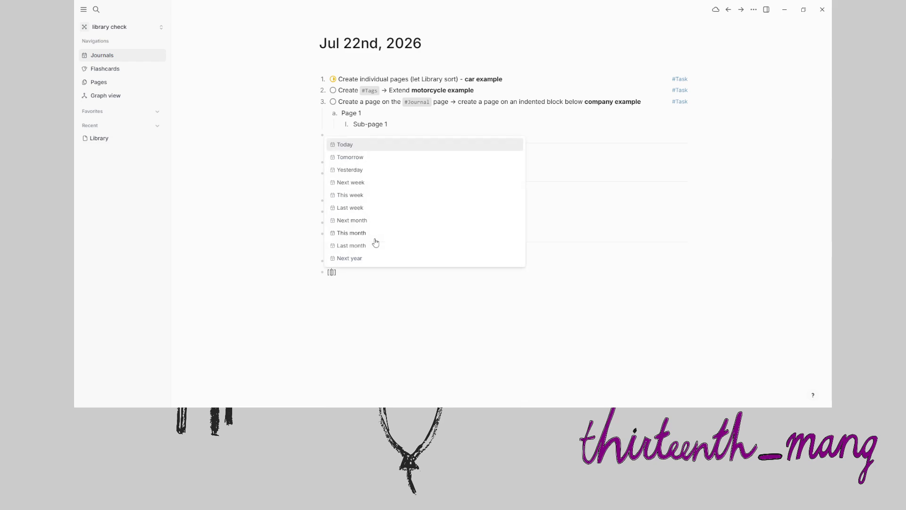
{"action": "type", "text": "Suzuk"}
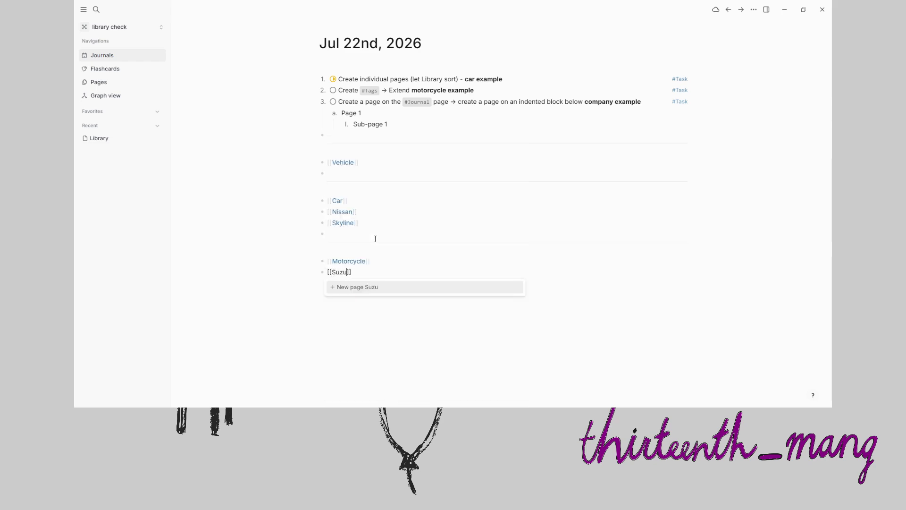
{"action": "type", "text": "i"}
{"action": "key", "text": "Return"}
{"action": "key", "text": "Return"}
{"action": "type", "text": "[["}
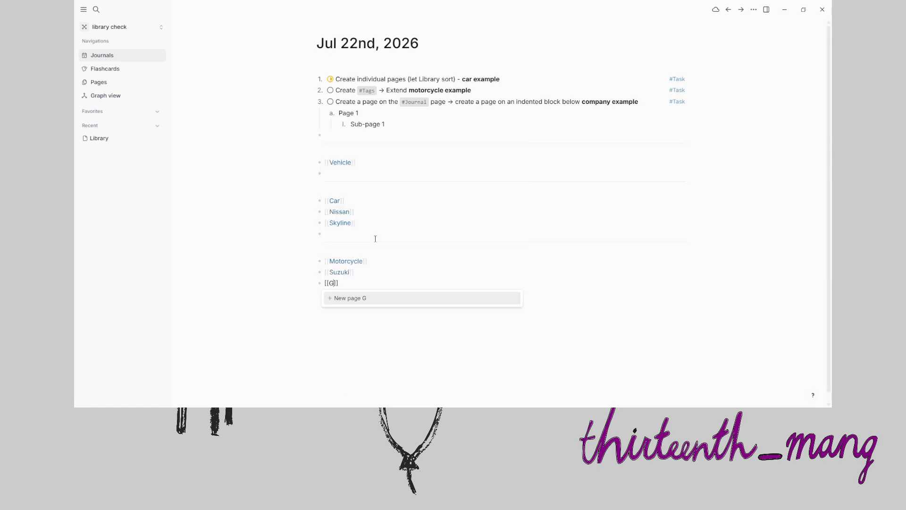
{"action": "type", "text": "GSX-R"}
{"action": "key", "text": "Escape"}
Add the existing Motorcycle page to the Library page.
{"action": "left_click", "coordinate": [99, 138]}
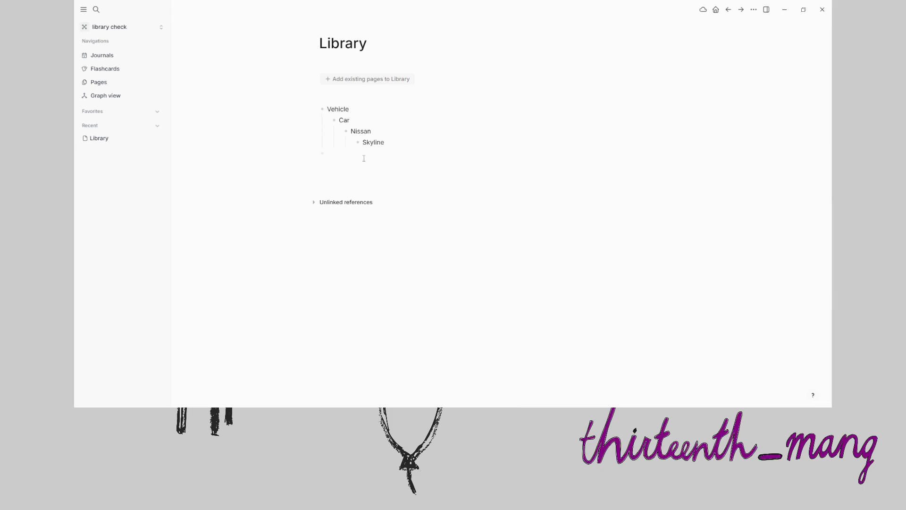
{"action": "left_click", "coordinate": [362, 80]}
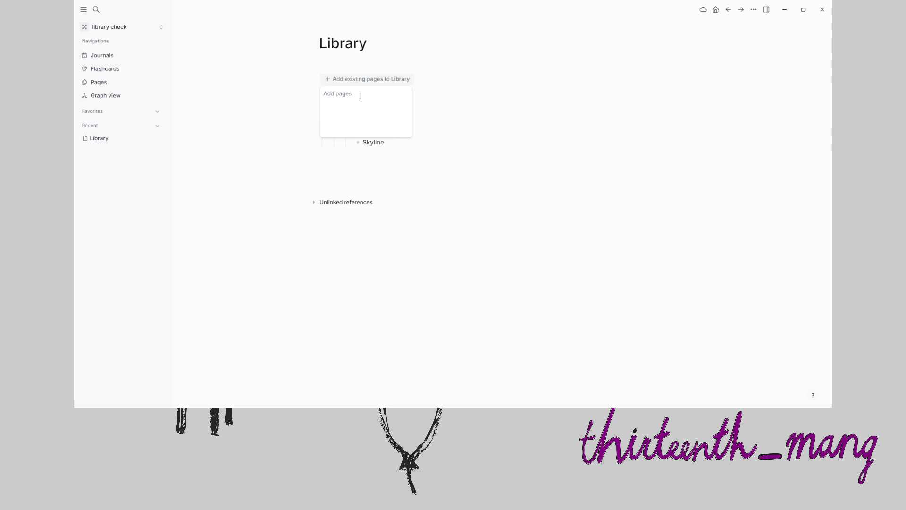
{"action": "type", "text": "motor"}
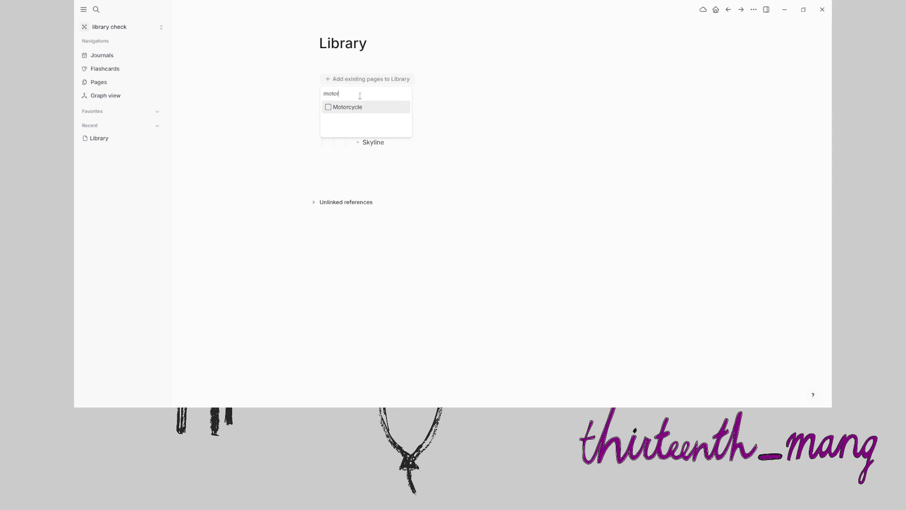
{"action": "left_click", "coordinate": [329, 107]}
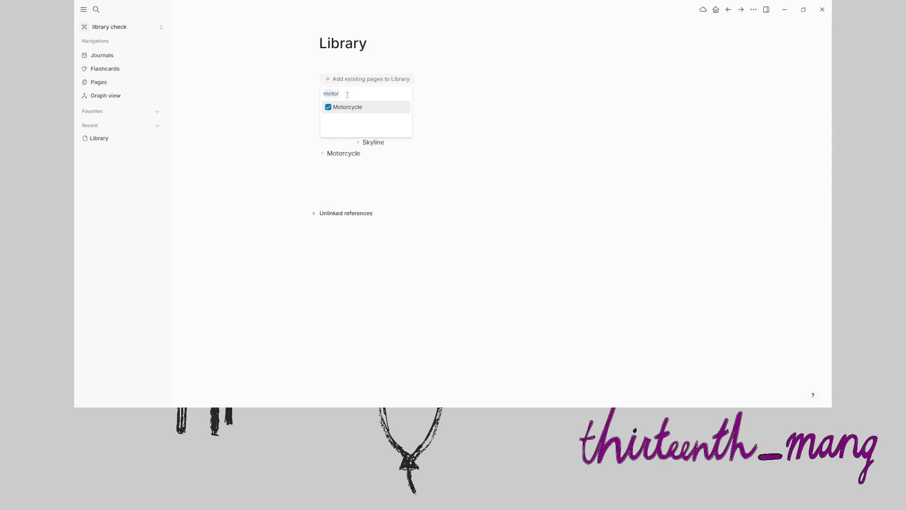
Add the existing pages Suzuki and GSX-R to the Library, nesting Motorcycle under Vehicle, Suzuki under Motorcycle and GSX-R under Suzuki.
{"action": "type", "text": "suzuki"}
{"action": "left_click", "coordinate": [328, 107]}
{"action": "type", "text": "gsx"}
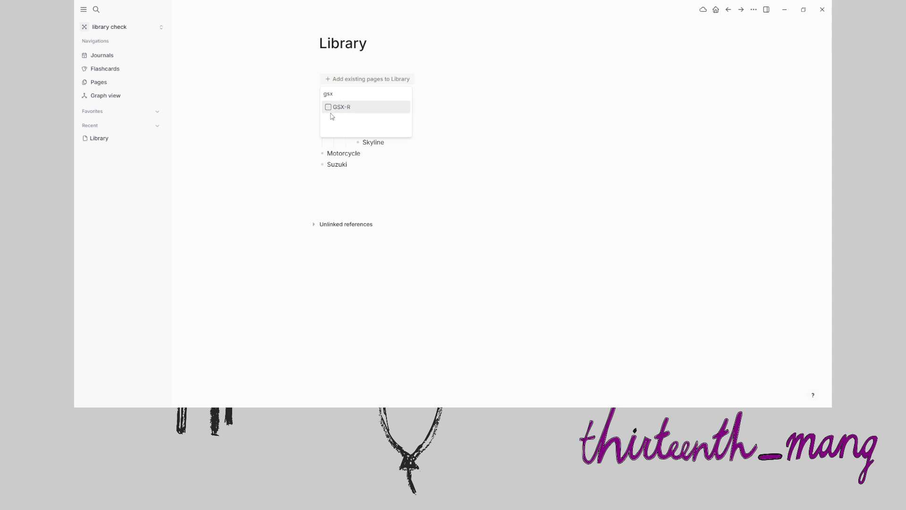
{"action": "left_click", "coordinate": [331, 110]}
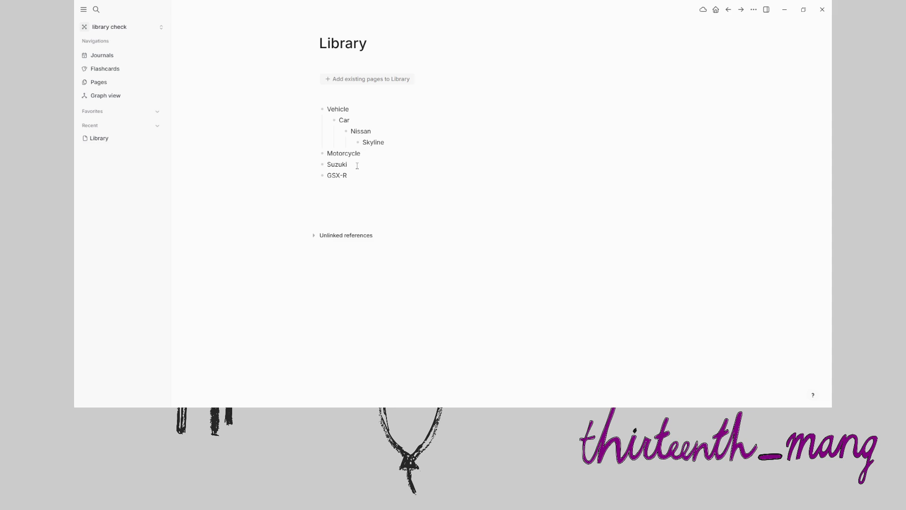
{"action": "key", "text": "Tab"}
{"action": "left_click", "coordinate": [350, 176]}
Create a page named Example 1 in a new block above Vehicle in the Library.
{"action": "left_click", "coordinate": [332, 98]}
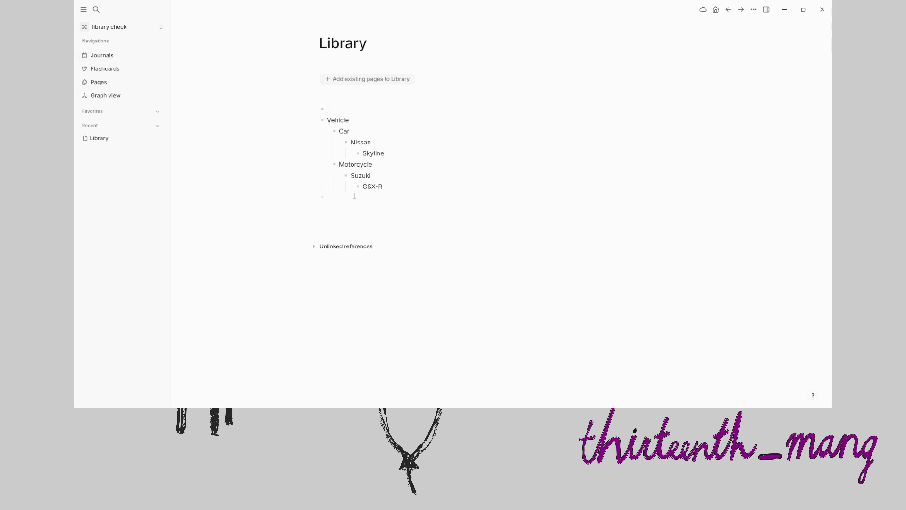
{"action": "type", "text": "Example 1"}
{"action": "key", "text": "Escape"}
{"action": "left_click", "coordinate": [229, 133]}
Search the graph for "example" and open the Example 1 page.
{"action": "key", "text": "ctrl+k"}
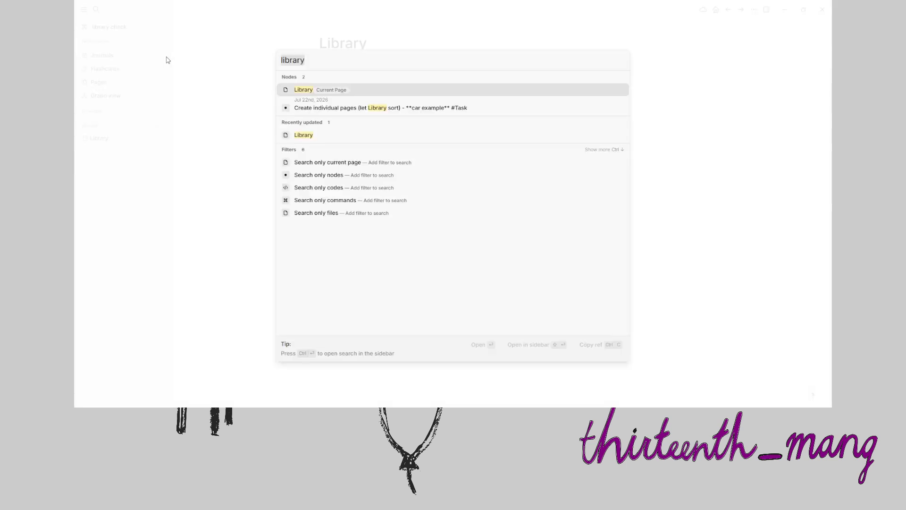
{"action": "type", "text": "example"}
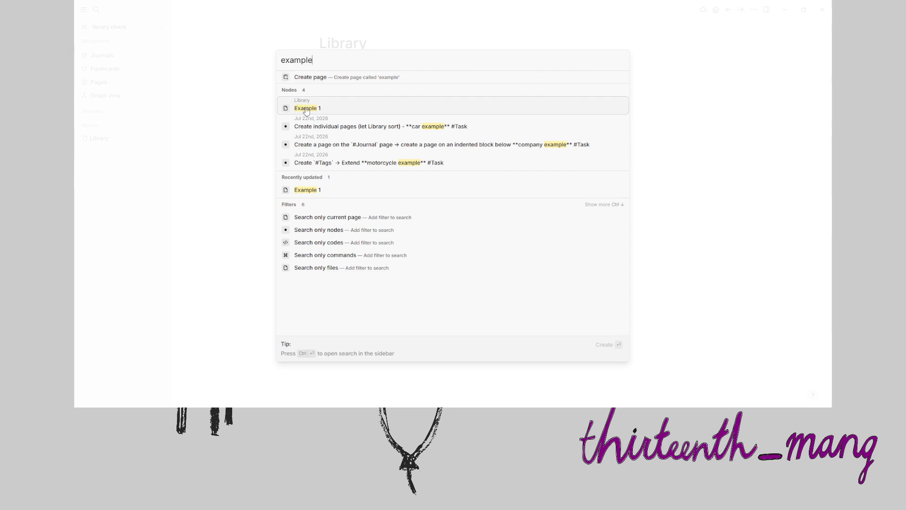
{"action": "left_click", "coordinate": [307, 191]}
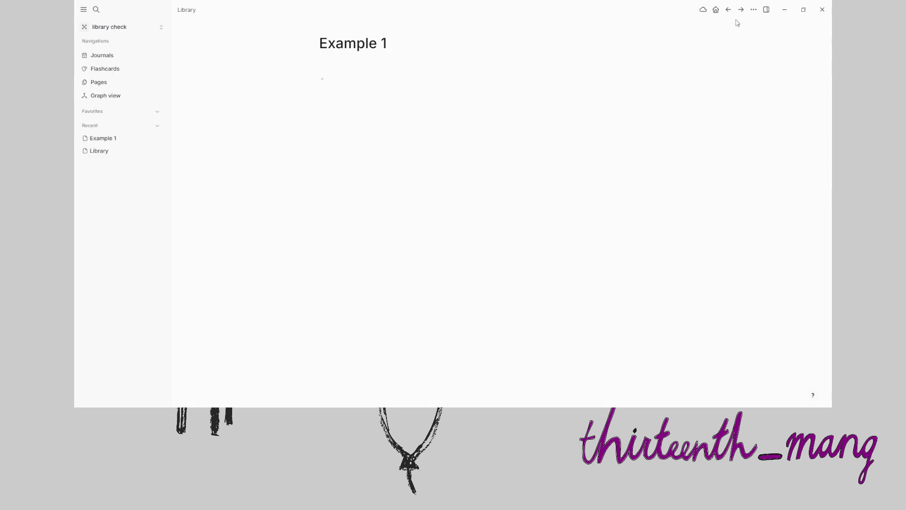
Add a link to the Example 1 page in the empty block below GSX-R in the journal and open that page.
{"action": "left_click", "coordinate": [99, 56]}
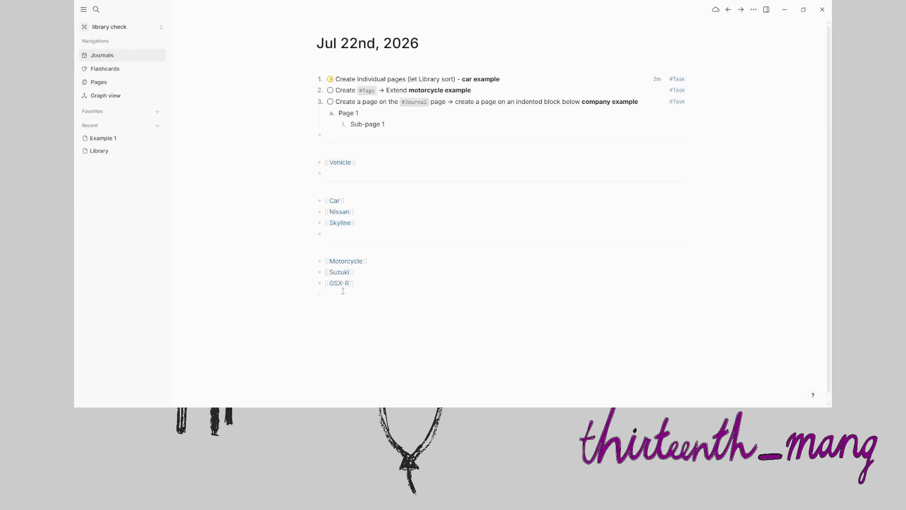
{"action": "type", "text": "[["}
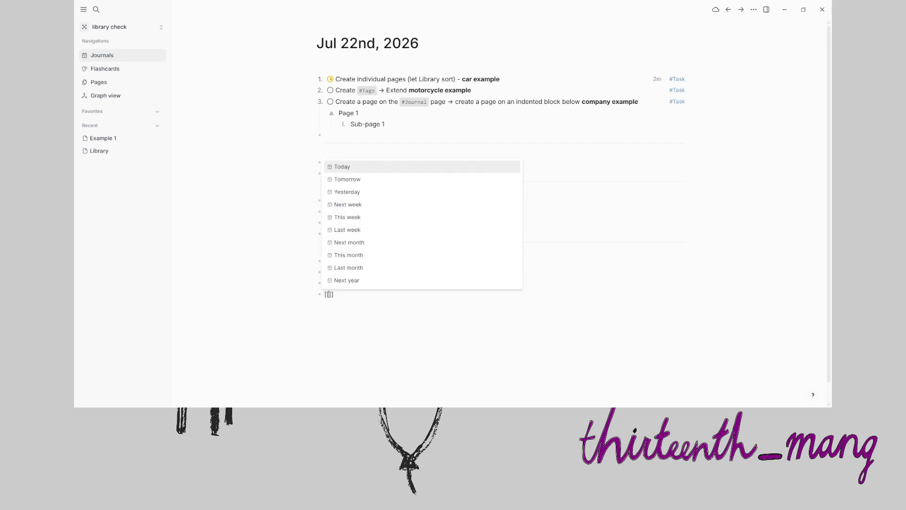
{"action": "type", "text": "Ex"}
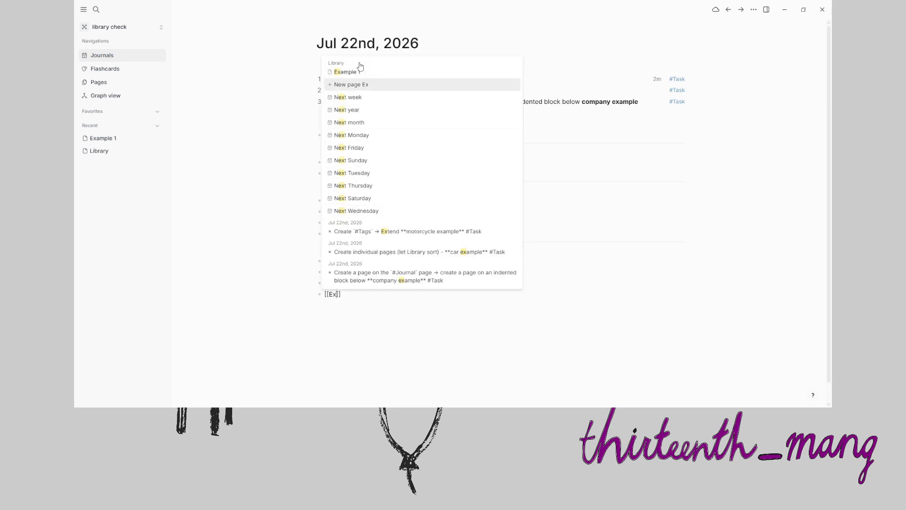
{"action": "left_click", "coordinate": [355, 73]}
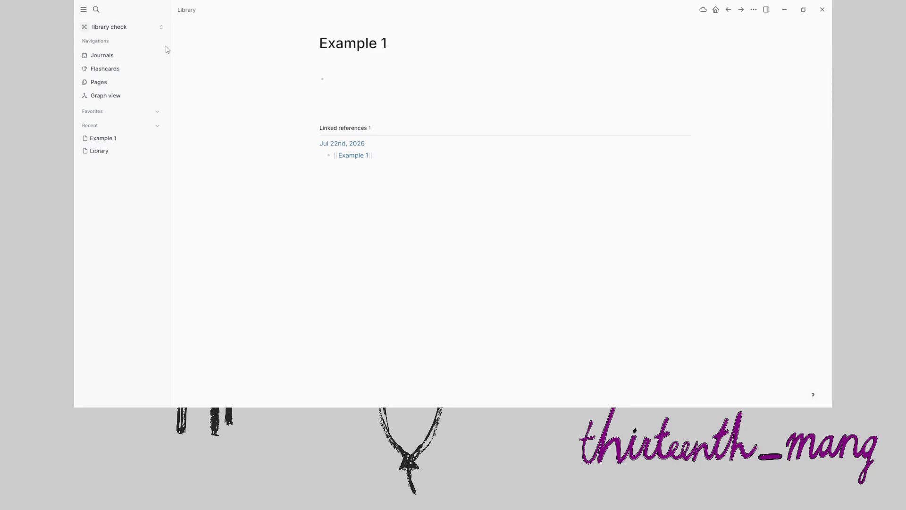
Set the journal's car example task to Done and the motorcycle example task to Doing.
{"action": "left_click", "coordinate": [102, 56]}
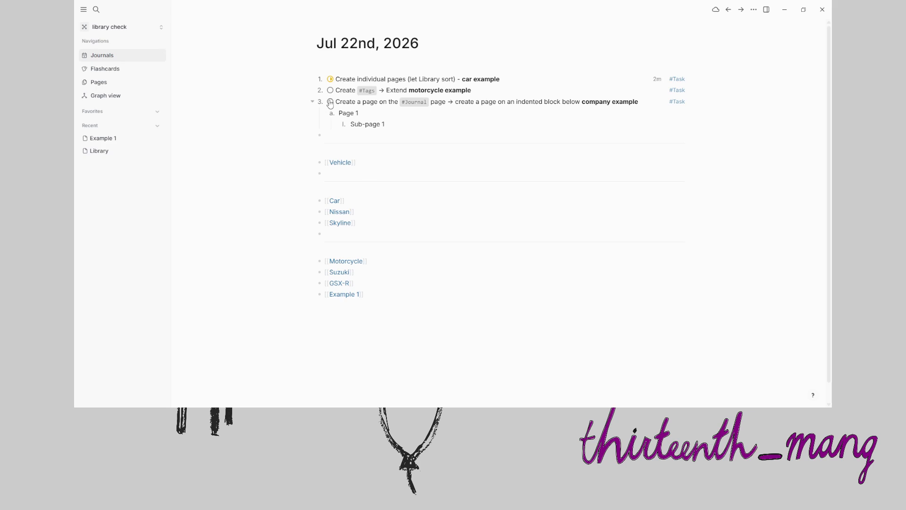
{"action": "left_click", "coordinate": [331, 80]}
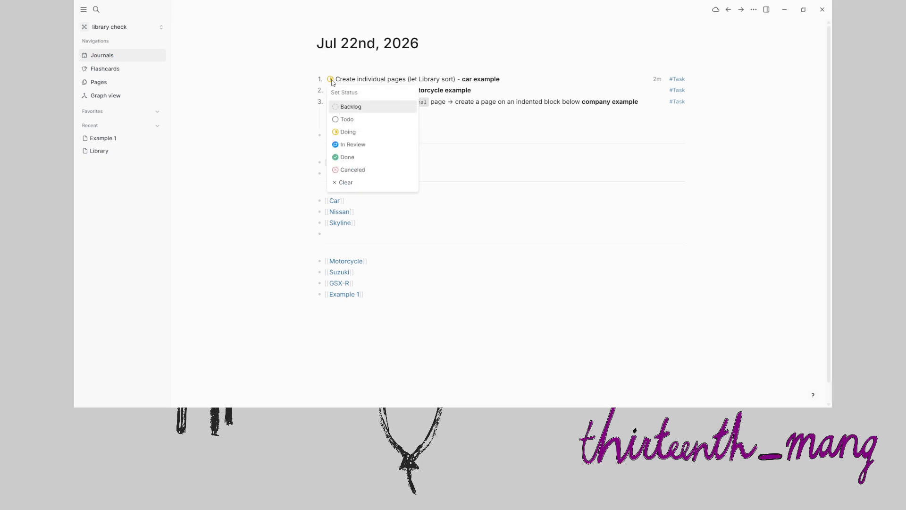
{"action": "left_click", "coordinate": [351, 157]}
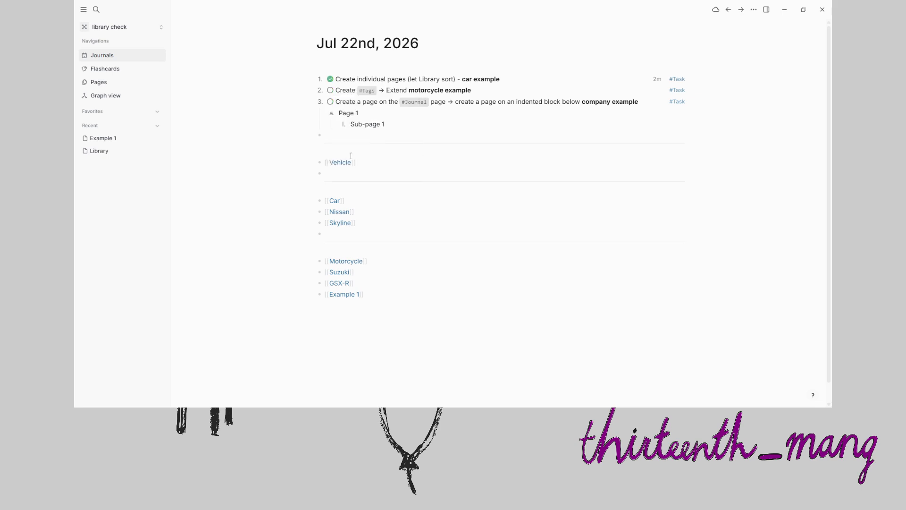
{"action": "left_click", "coordinate": [330, 91]}
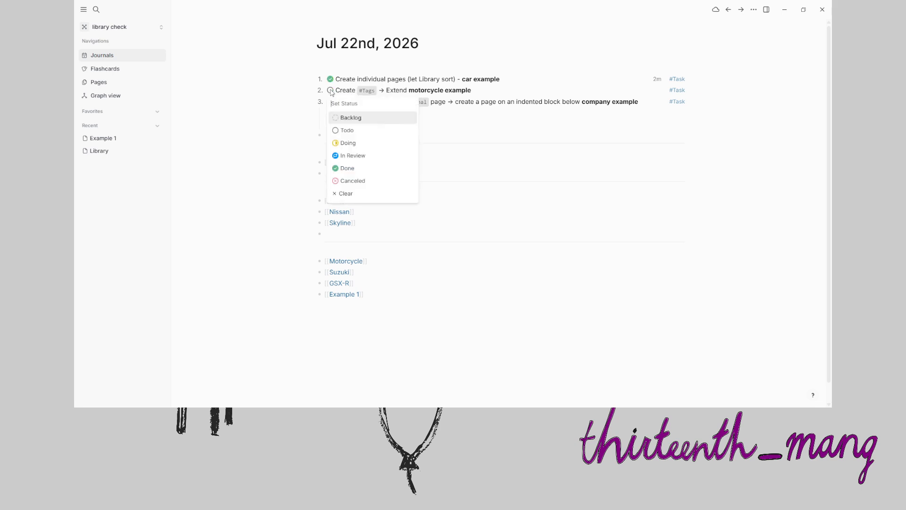
{"action": "left_click", "coordinate": [350, 143]}
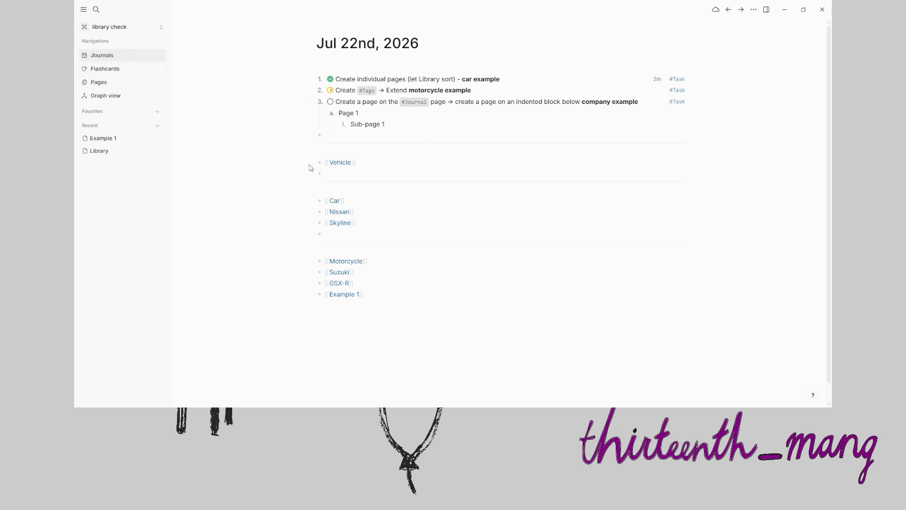
Delete the Example 1 entry and the whole Vehicle hierarchy from the Library page.
{"action": "mouse_move", "coordinate": [342, 163]}
{"action": "left_click", "coordinate": [105, 154]}
{"action": "left_click_drag", "start_coordinate": [404, 188], "coordinate": [303, 101]}
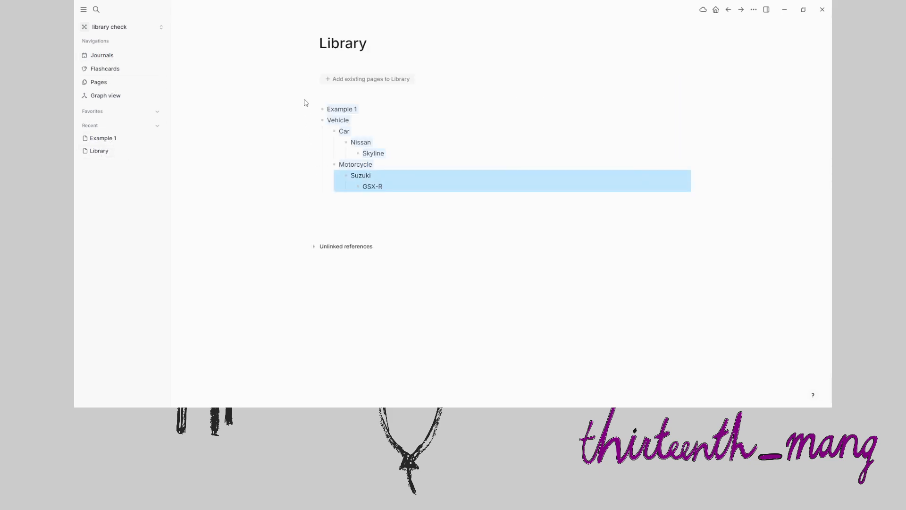
{"action": "key", "text": "BackSpace"}
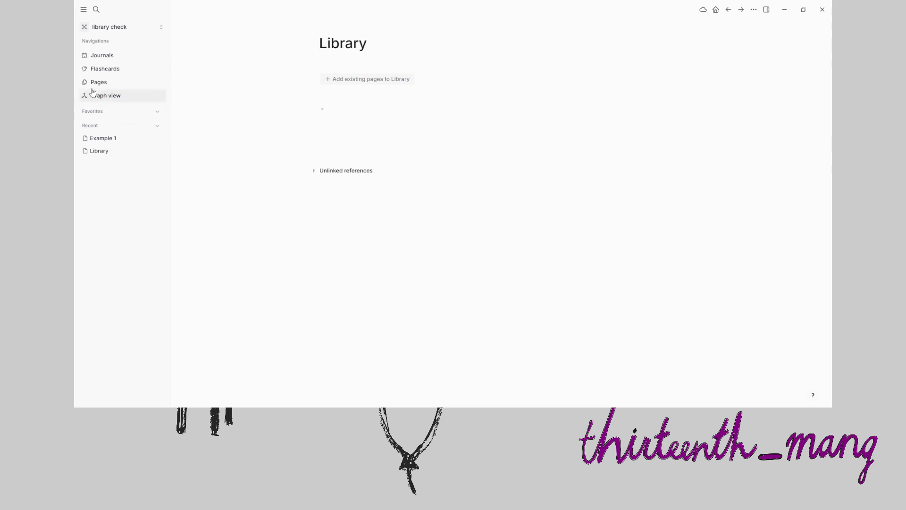
Open the Car page from the journal and try to convert it to a tag.
{"action": "left_click", "coordinate": [101, 55]}
{"action": "mouse_move", "coordinate": [333, 204]}
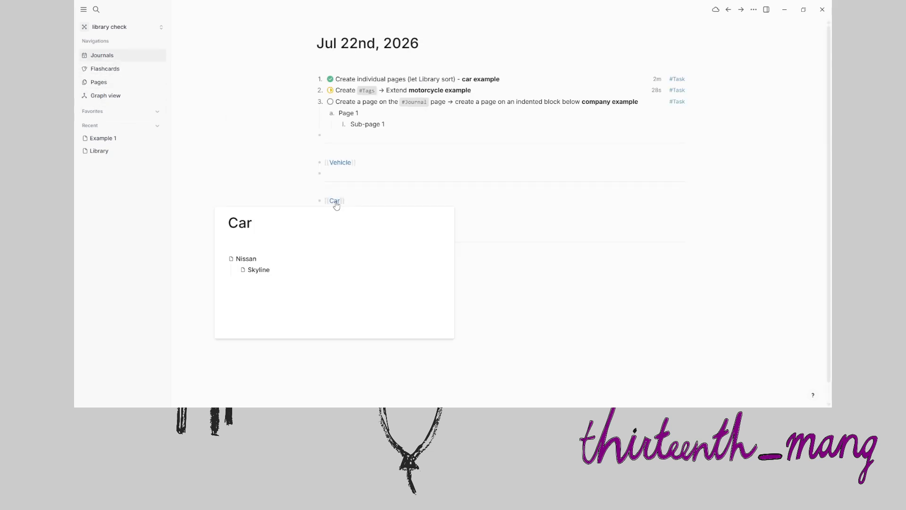
{"action": "left_click", "coordinate": [335, 202]}
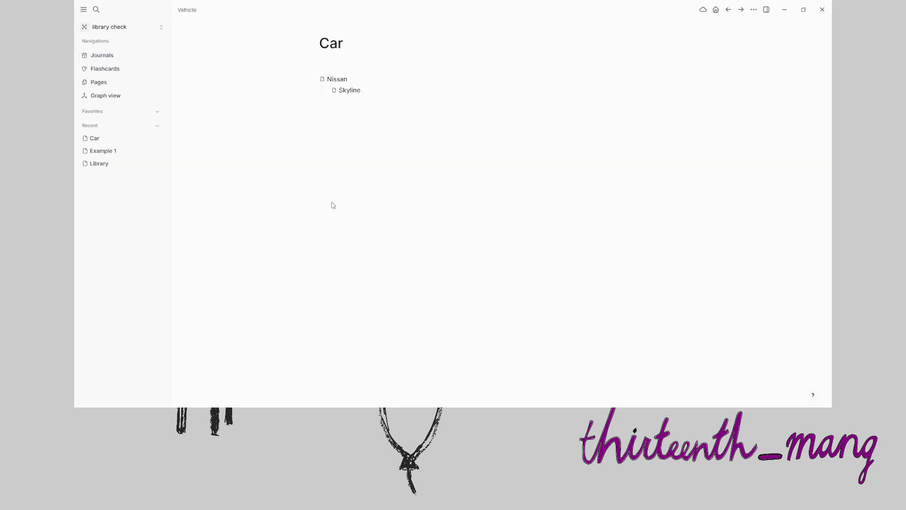
{"action": "left_click", "coordinate": [753, 10]}
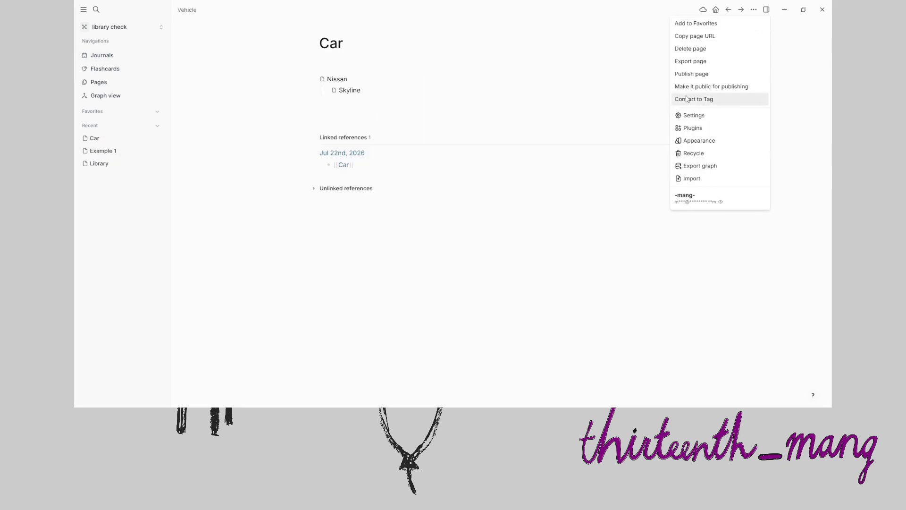
{"action": "left_click", "coordinate": [524, 71]}
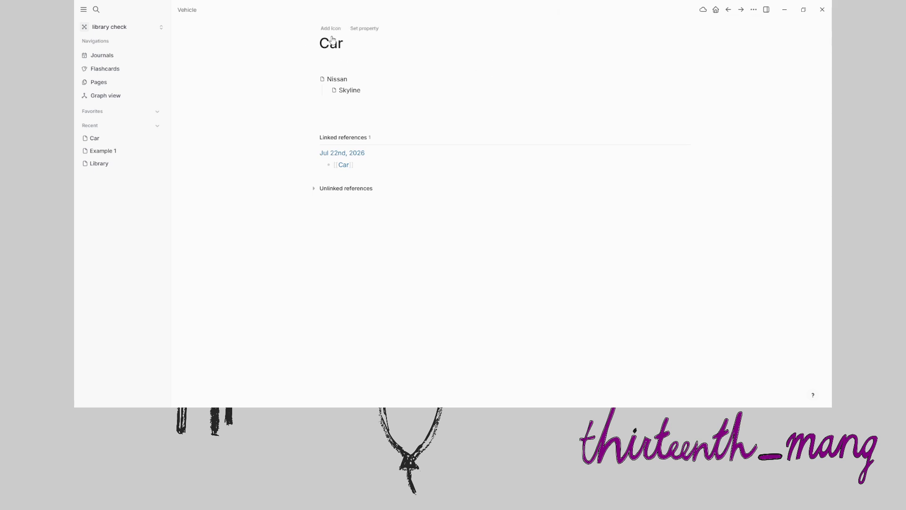
{"action": "left_click", "coordinate": [754, 10]}
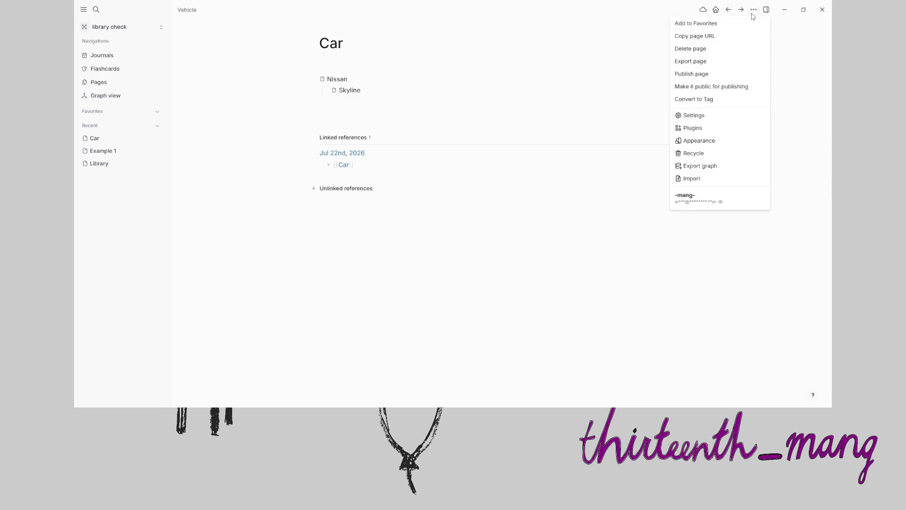
{"action": "left_click", "coordinate": [694, 100]}
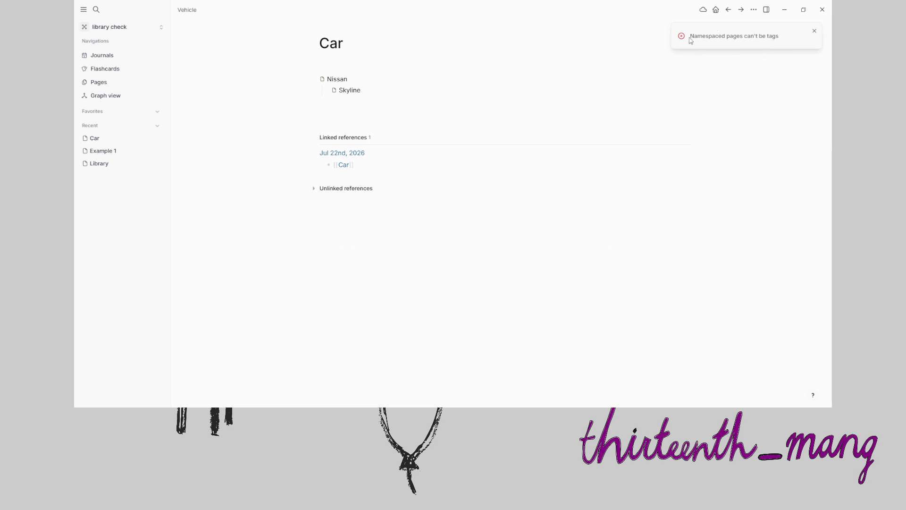
{"action": "left_click_drag", "start_coordinate": [672, 27], "coordinate": [442, 384]}
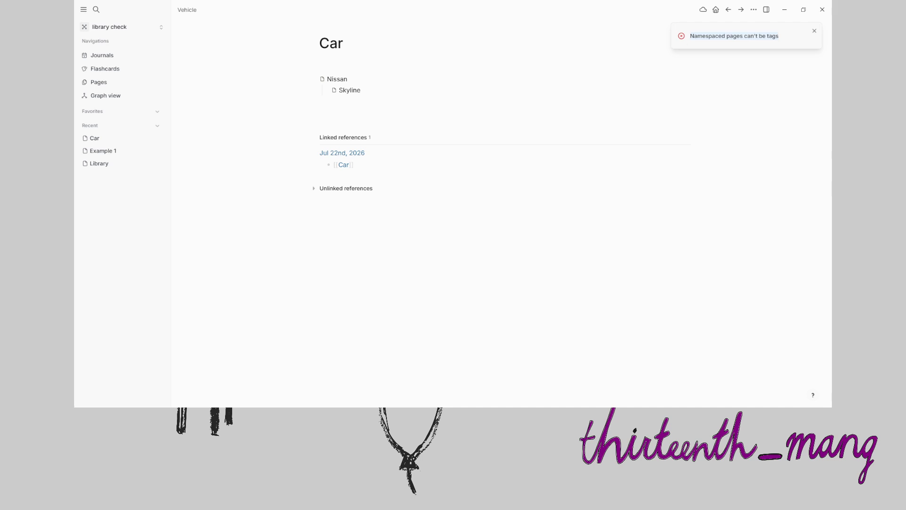
{"action": "left_click", "coordinate": [815, 32]}
Try to apply the tag #Car to the block with the Car link in the journal.
{"action": "left_click", "coordinate": [100, 55]}
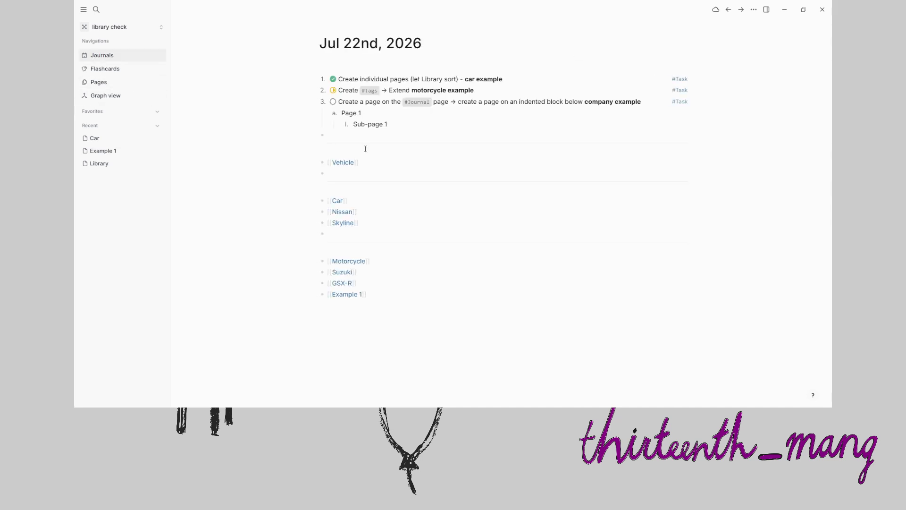
{"action": "left_click", "coordinate": [356, 205]}
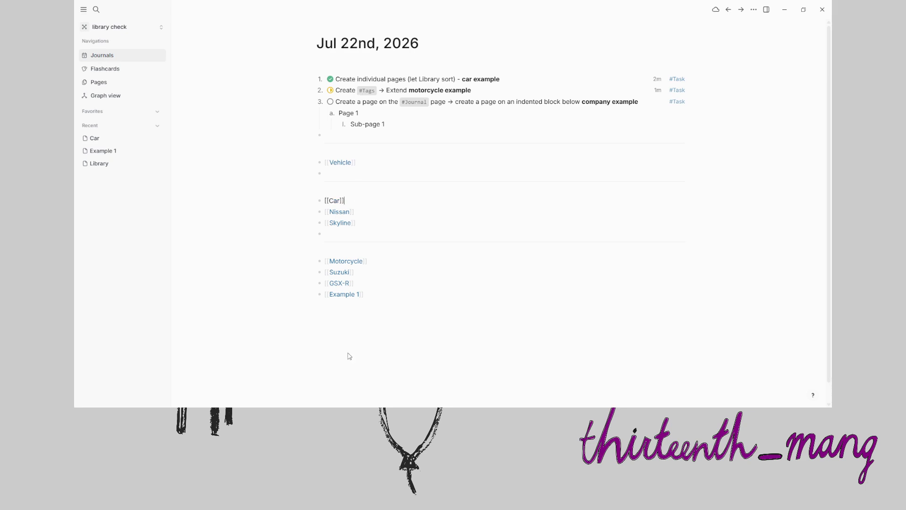
{"action": "type", "text": "#Car"}
{"action": "key", "text": "Return"}
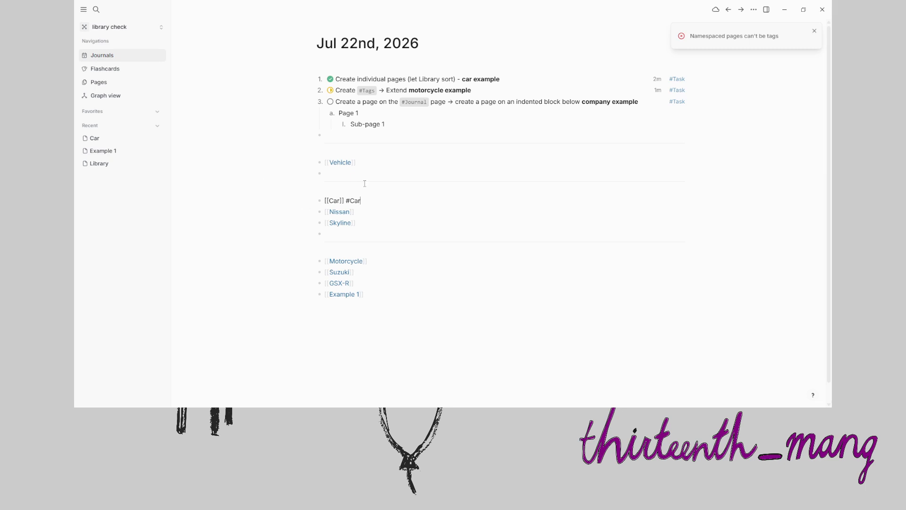
Replace the journal's Car link block text with #Car, try to convert Car to a tag, and clear all notifications.
{"action": "left_click_drag", "start_coordinate": [371, 201], "coordinate": [324, 201]}
{"action": "key", "text": "BackSpace"}
{"action": "type", "text": "#Car"}
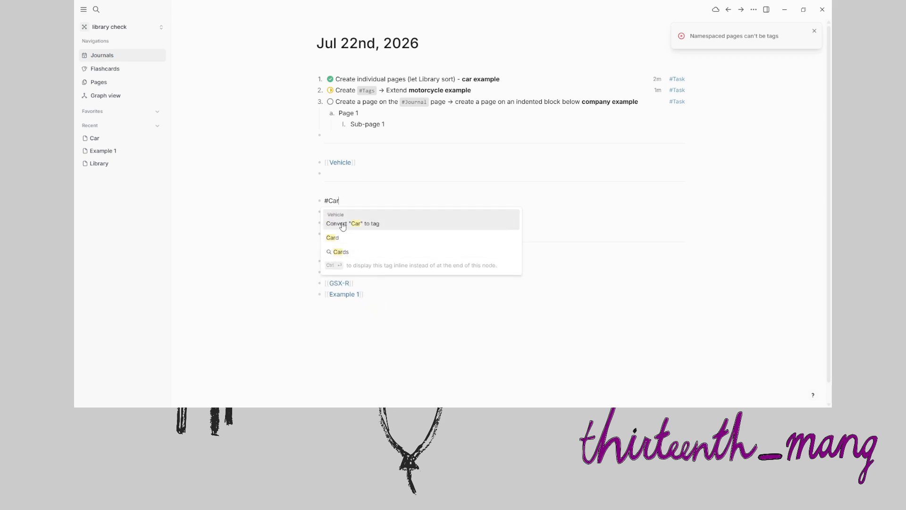
{"action": "left_click", "coordinate": [343, 227]}
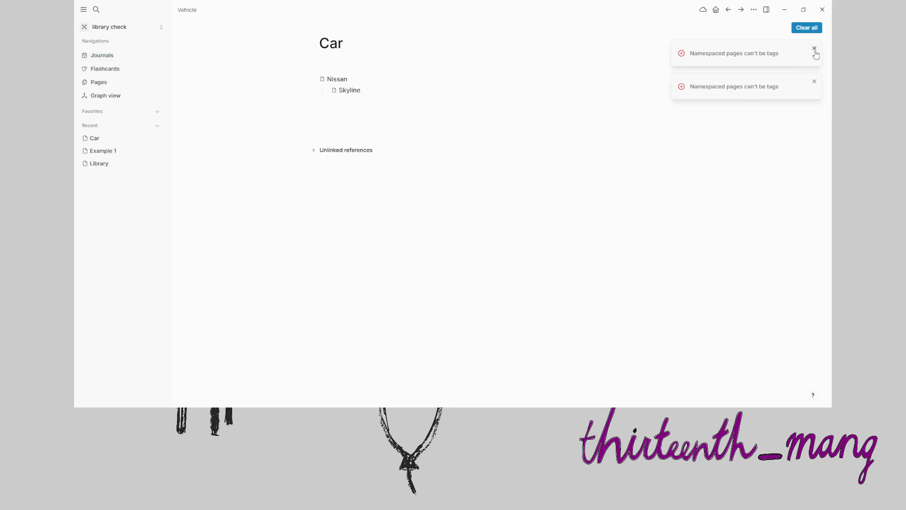
{"action": "left_click", "coordinate": [806, 27]}
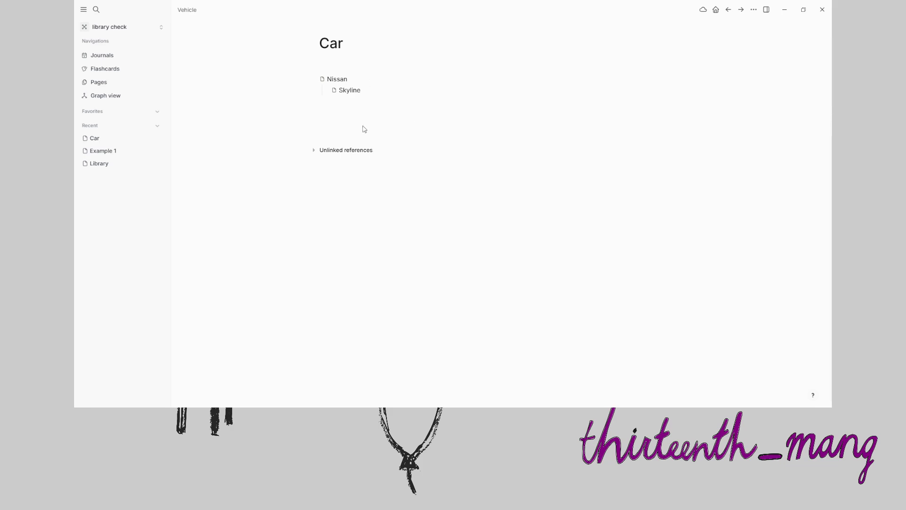
Check the Skyline page, and delete the Car and Motorcycle hierarchies from the Vehicle page.
{"action": "left_click", "coordinate": [336, 93]}
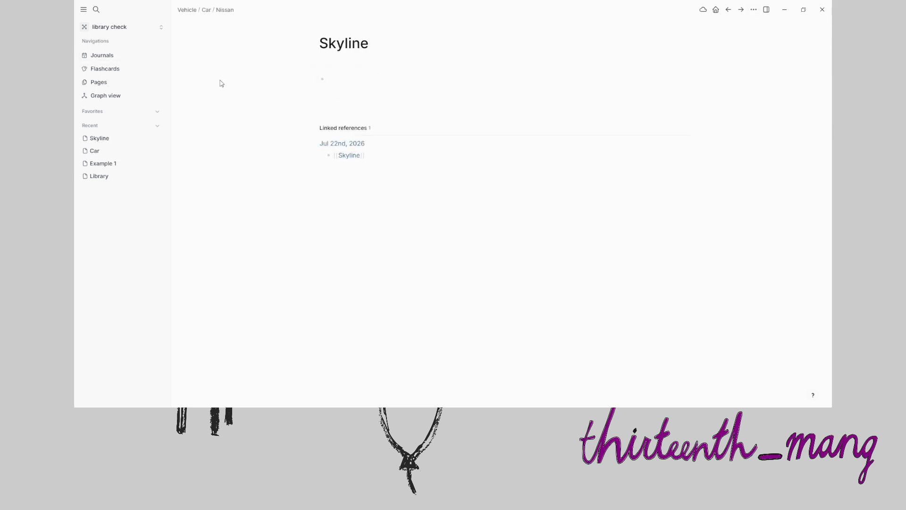
{"action": "left_click", "coordinate": [103, 57]}
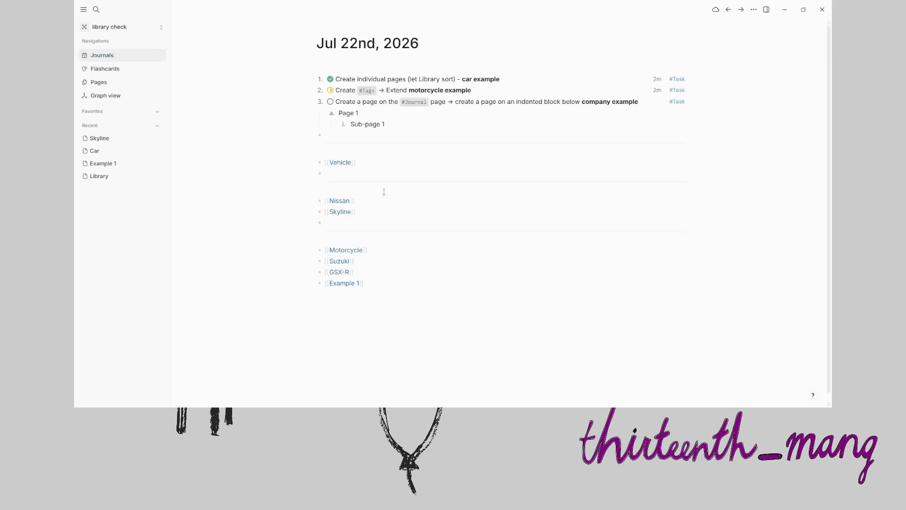
{"action": "left_click", "coordinate": [340, 163]}
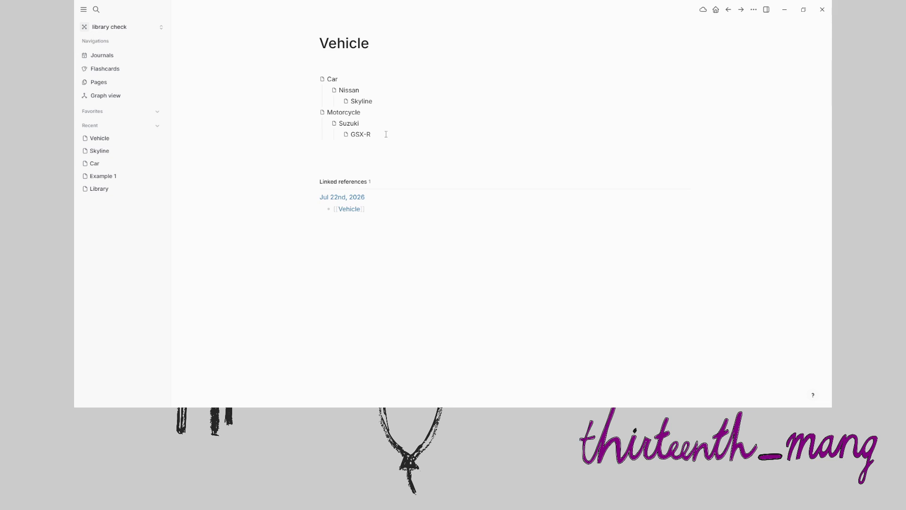
{"action": "left_click_drag", "start_coordinate": [388, 134], "coordinate": [316, 80]}
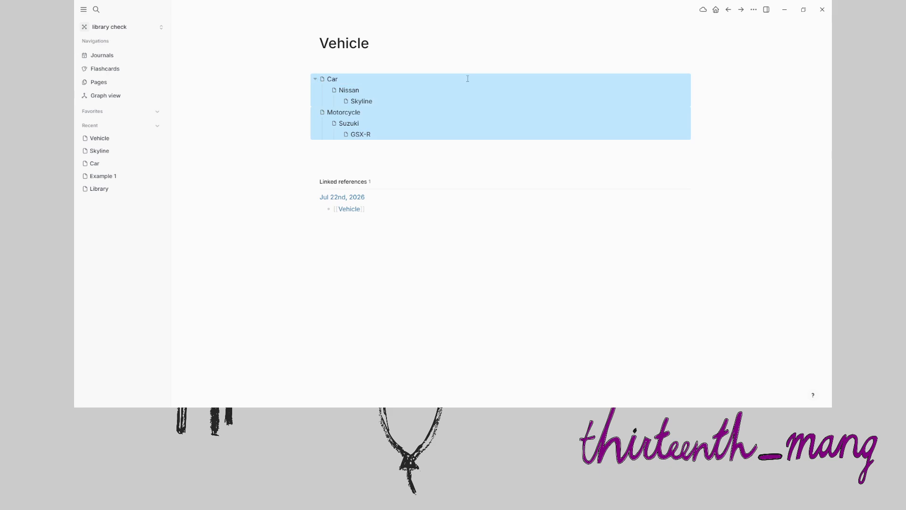
{"action": "key", "text": "BackSpace"}
Delete the nested Nissan and Skyline pages from the Car page.
{"action": "left_click", "coordinate": [141, 163]}
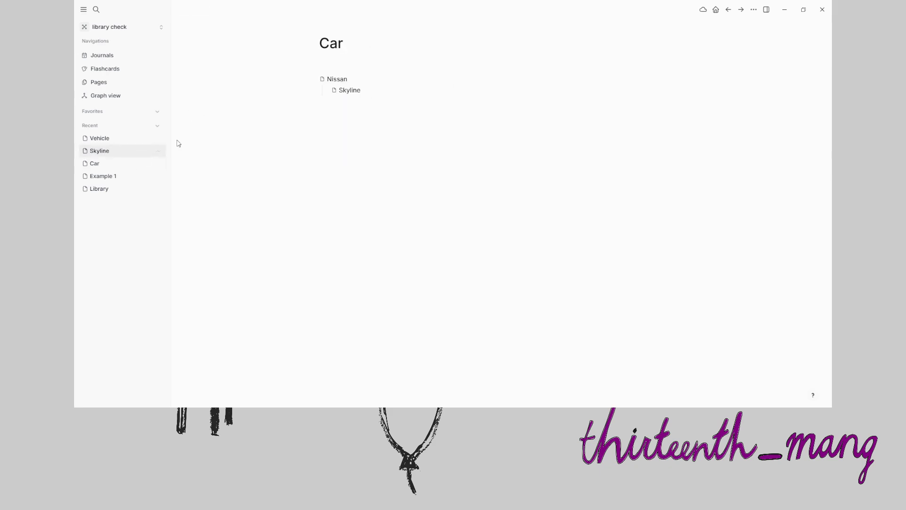
{"action": "left_click_drag", "start_coordinate": [334, 91], "coordinate": [314, 82]}
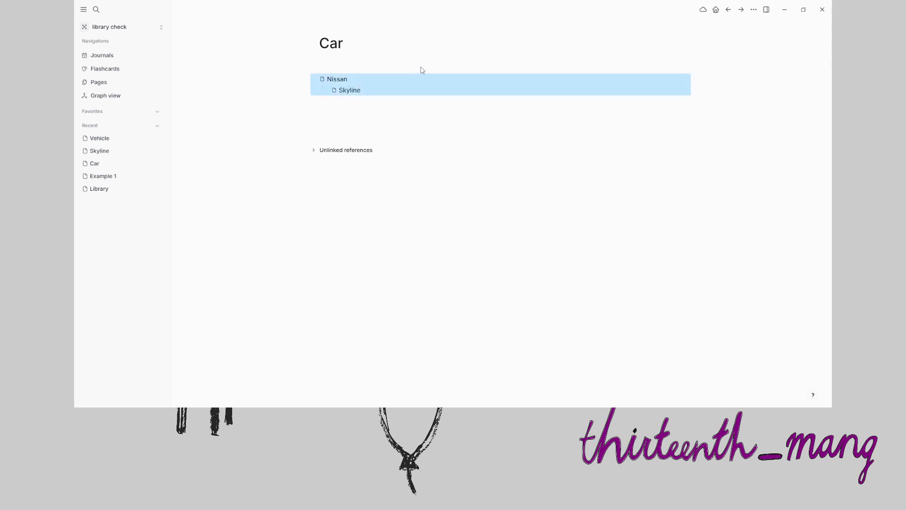
{"action": "key", "text": "BackSpace"}
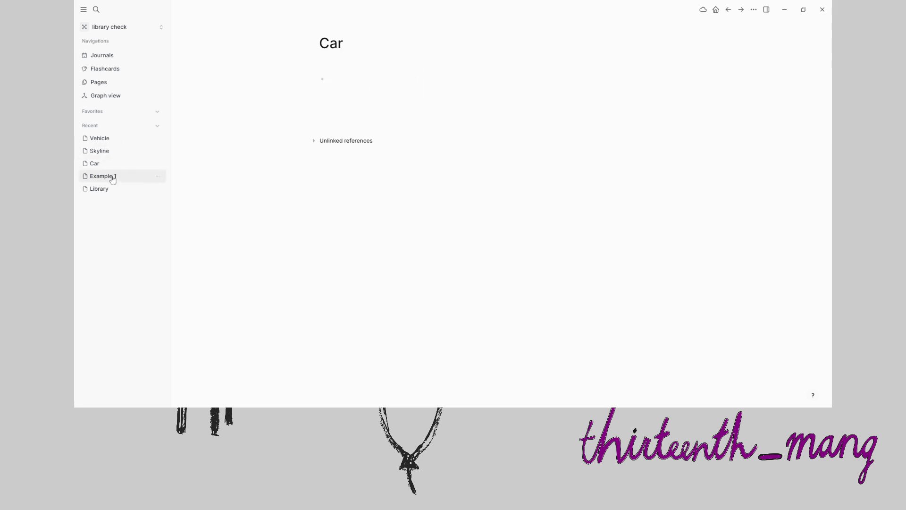
Add a block above the Nissan link in the journal, enter #Car in it, and convert Car to a tag.
{"action": "left_click", "coordinate": [102, 152]}
{"action": "left_click", "coordinate": [114, 57]}
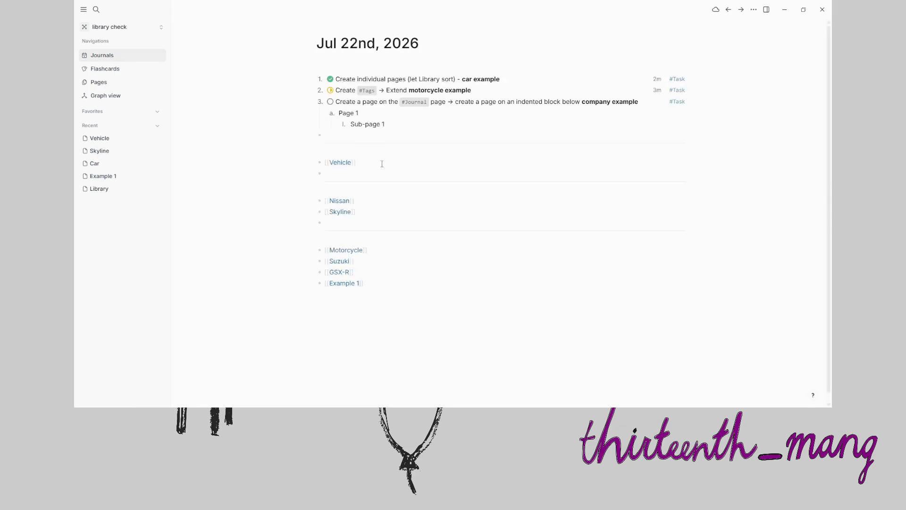
{"action": "left_click", "coordinate": [325, 201]}
{"action": "key", "text": "Return"}
{"action": "key", "text": "Up"}
{"action": "type", "text": "#Car"}
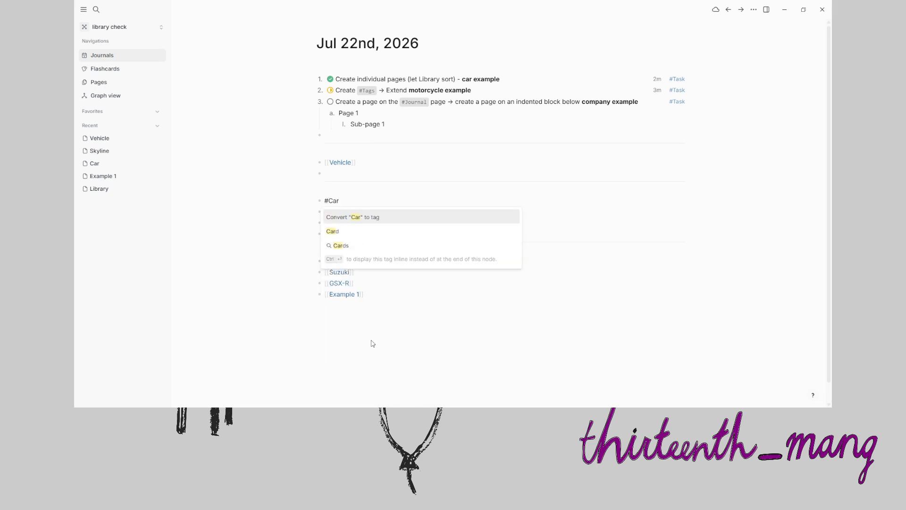
{"action": "key", "text": "Return"}
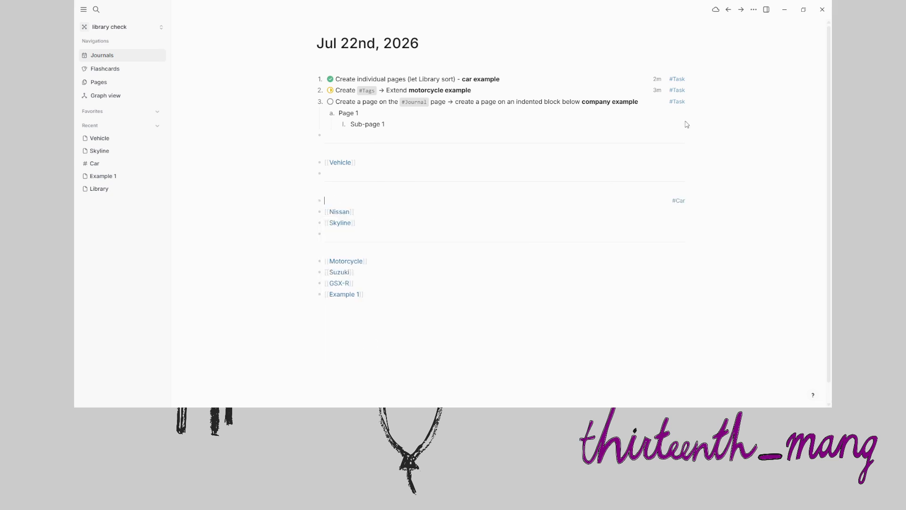
Open the Car tag from the journal, show its tag properties, and check which parent tags Extends offers.
{"action": "left_click", "coordinate": [680, 203]}
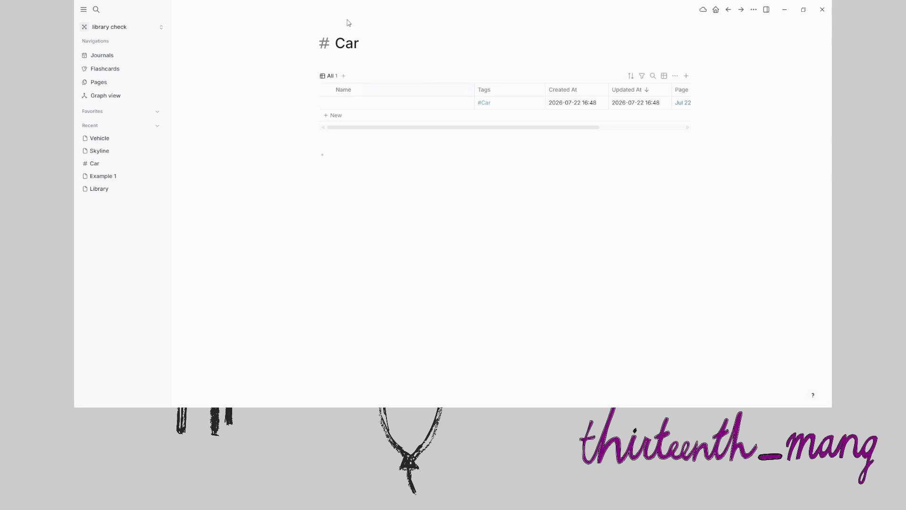
{"action": "left_click", "coordinate": [309, 45]}
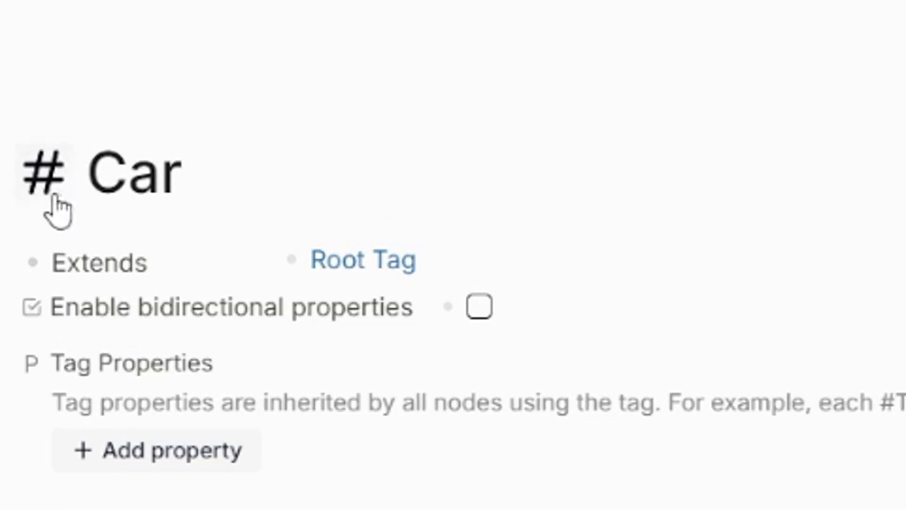
{"action": "left_click", "coordinate": [464, 262]}
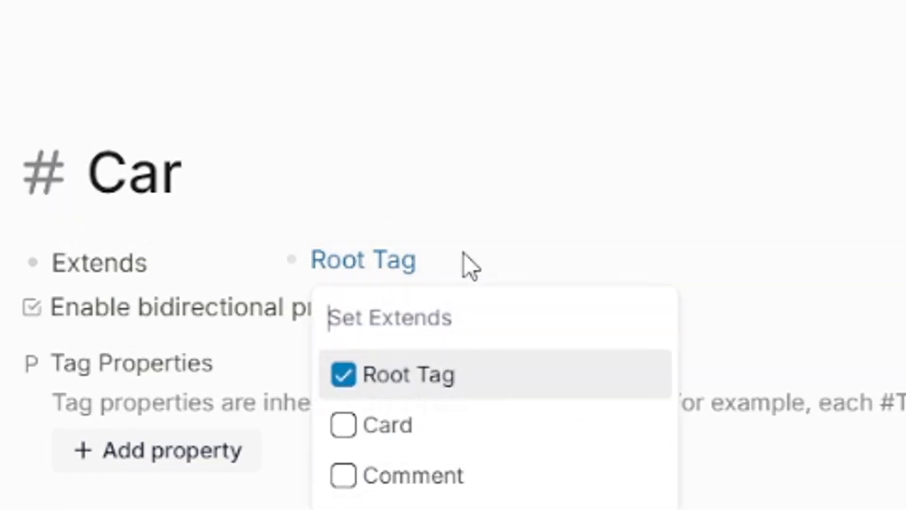
{"action": "key", "text": "Down"}
{"action": "key", "text": "Down"}
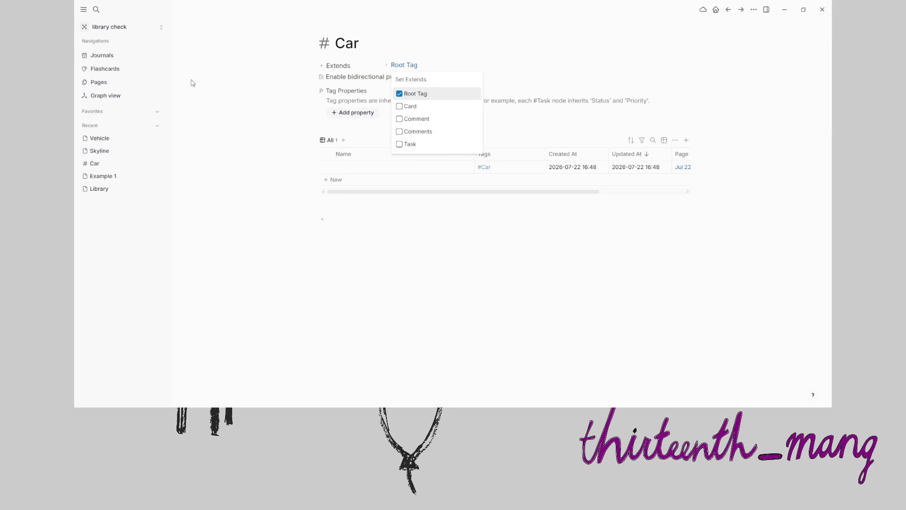
{"action": "left_click", "coordinate": [204, 76]}
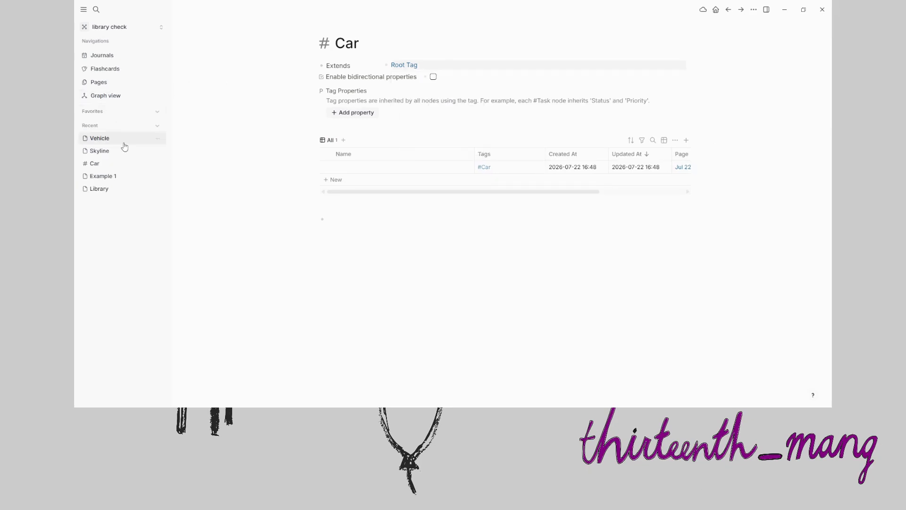
Open the Vehicle page and convert it to a tag.
{"action": "left_click", "coordinate": [99, 138]}
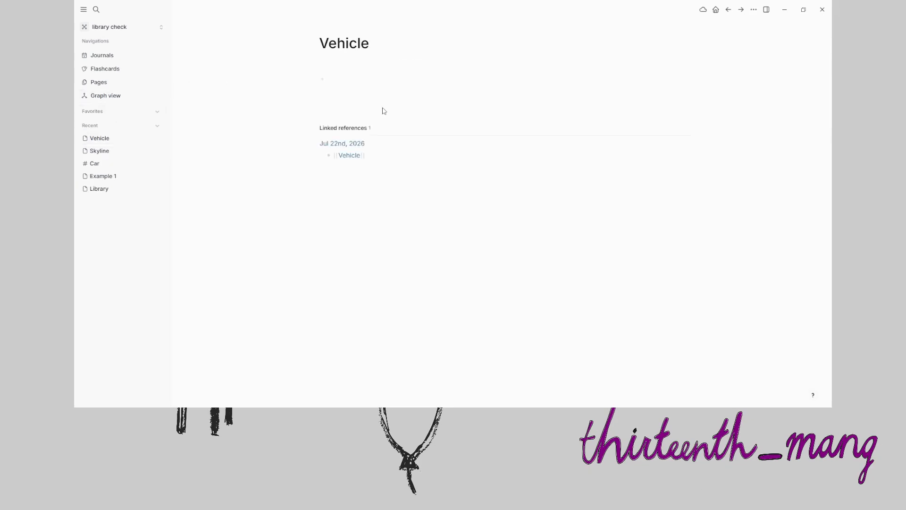
{"action": "left_click", "coordinate": [752, 9]}
{"action": "left_click", "coordinate": [694, 102]}
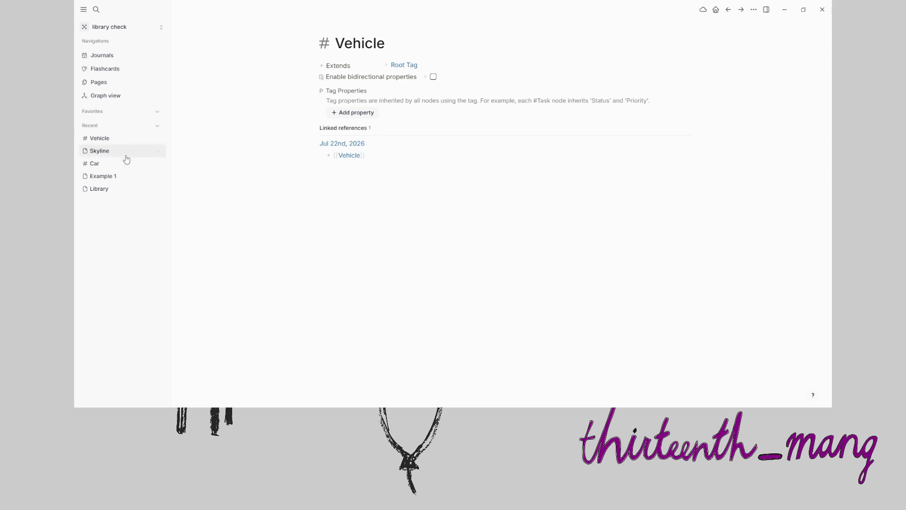
Open the Nissan page from the journal and delete the Skyline page nested in it.
{"action": "left_click", "coordinate": [111, 152]}
{"action": "left_click", "coordinate": [117, 59]}
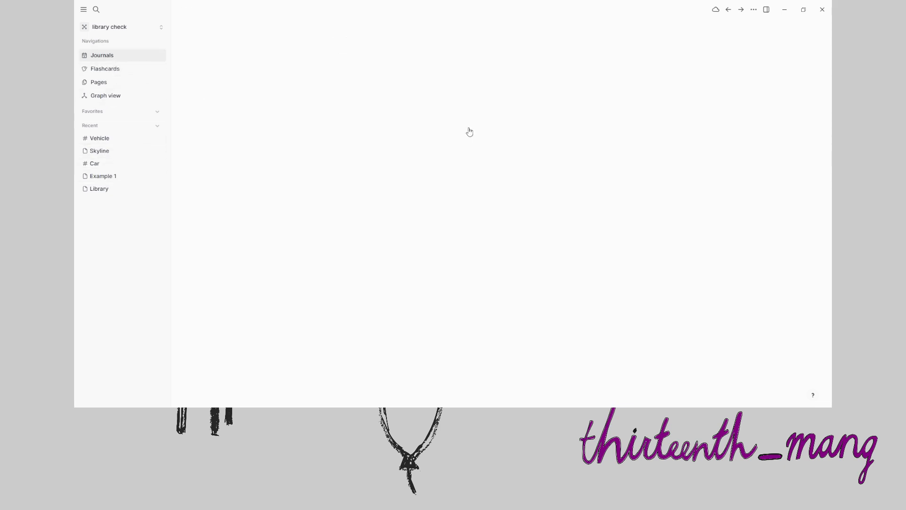
{"action": "left_click", "coordinate": [341, 212]}
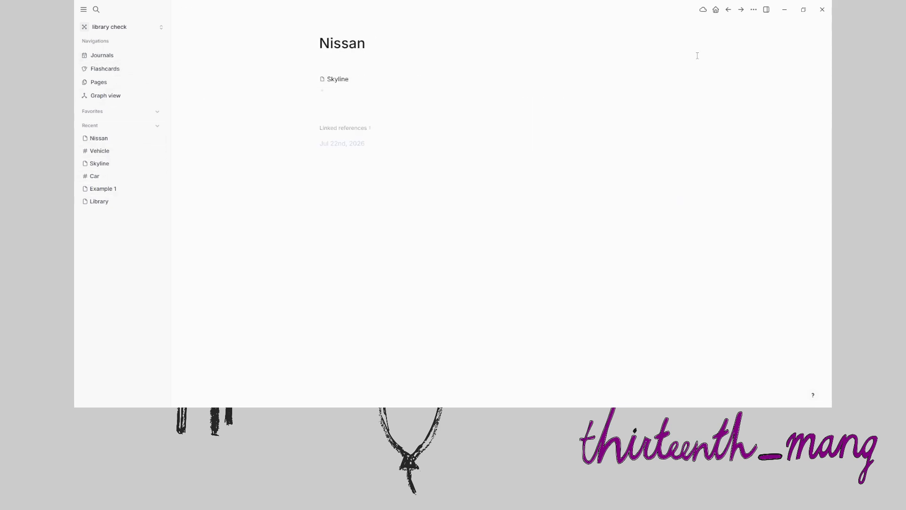
{"action": "left_click", "coordinate": [392, 79]}
{"action": "left_click_drag", "start_coordinate": [392, 79], "coordinate": [274, 84]}
{"action": "key", "text": "BackSpace"}
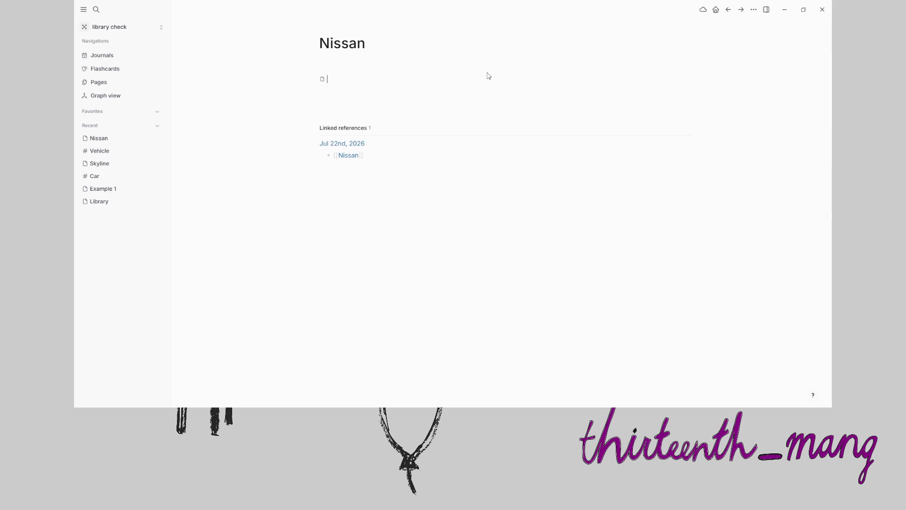
Convert the Nissan page to a tag.
{"action": "left_click", "coordinate": [487, 74]}
{"action": "left_click", "coordinate": [815, 32]}
{"action": "left_click", "coordinate": [754, 10]}
{"action": "left_click", "coordinate": [694, 97]}
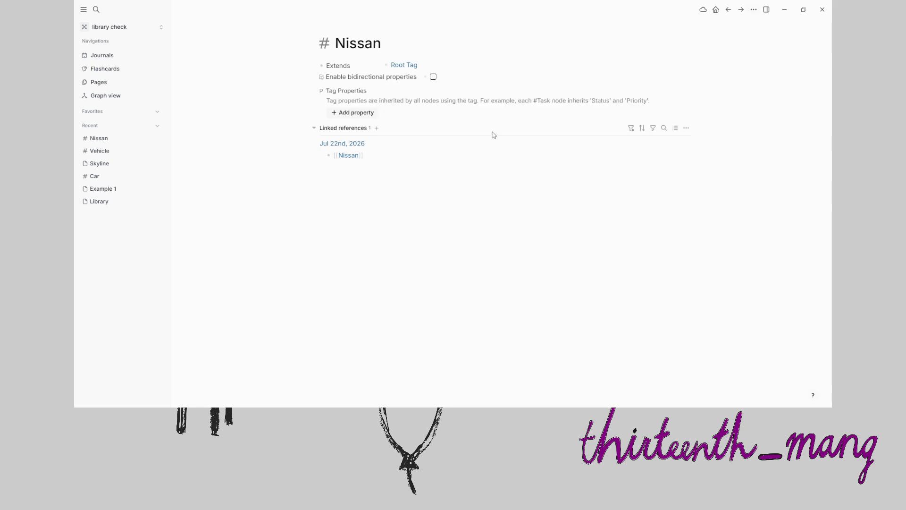
Reopen the Nissan tag from the journal and set its Extends property to Car.
{"action": "left_click", "coordinate": [99, 163]}
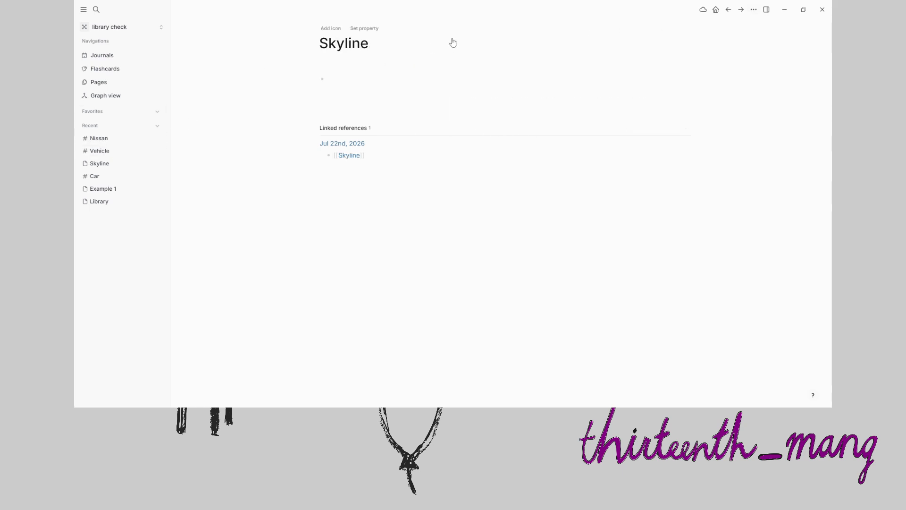
{"action": "key", "text": "g"}
{"action": "key", "text": "j"}
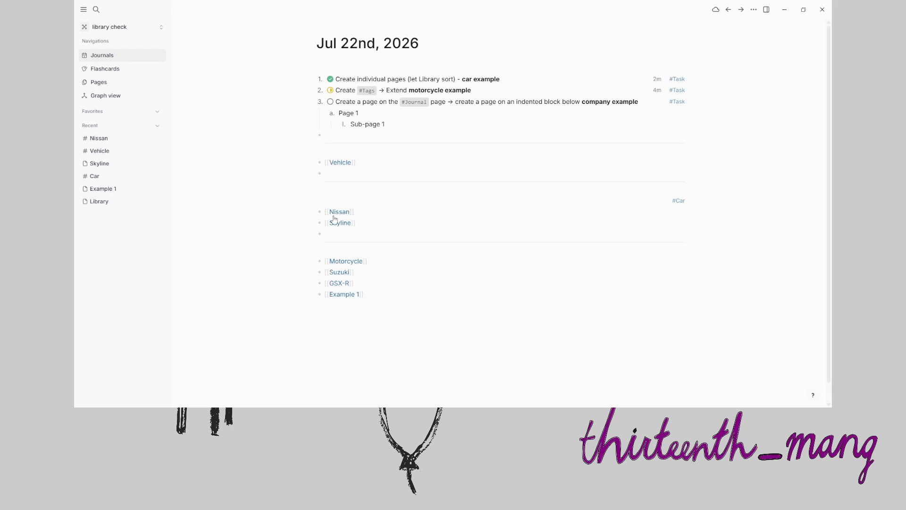
{"action": "left_click", "coordinate": [340, 212]}
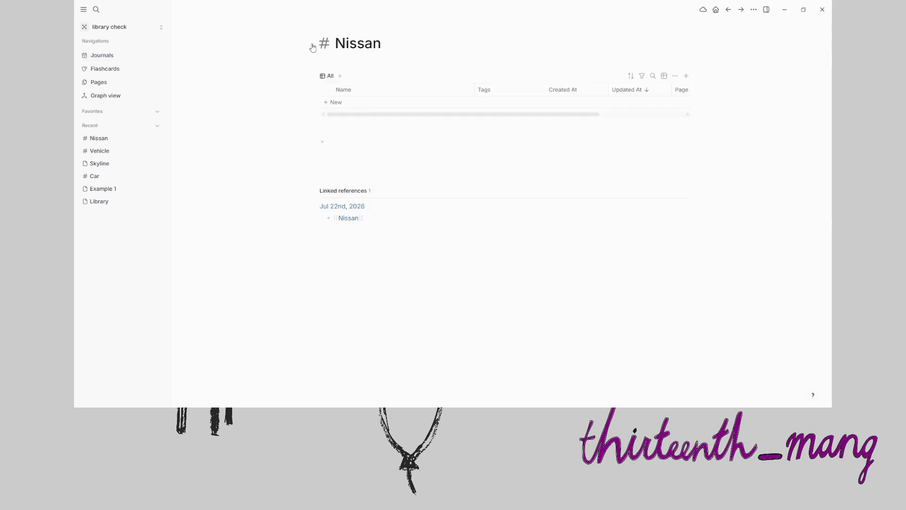
{"action": "left_click", "coordinate": [404, 65]}
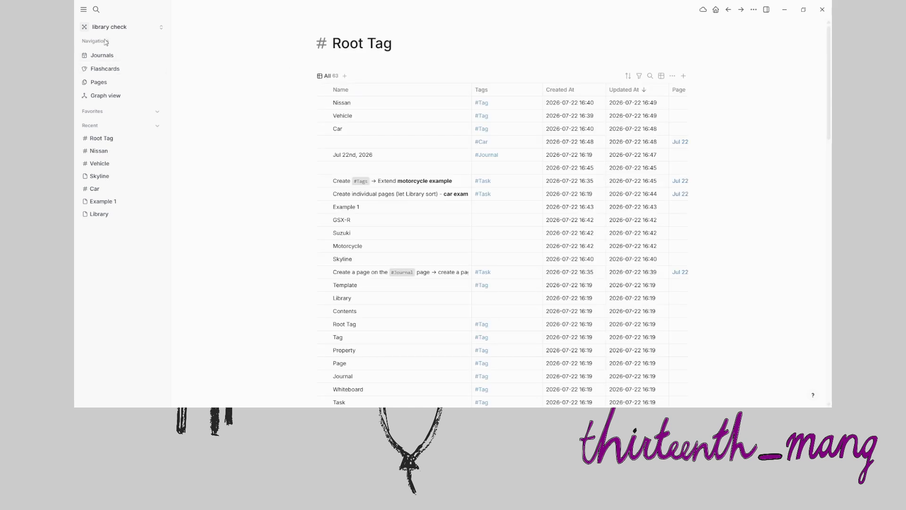
{"action": "left_click", "coordinate": [729, 13]}
{"action": "left_click", "coordinate": [421, 67]}
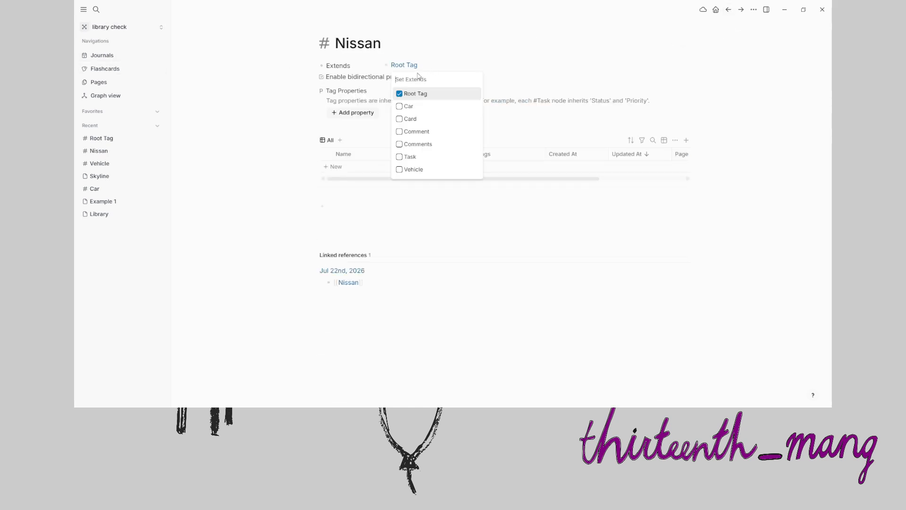
{"action": "left_click", "coordinate": [399, 107]}
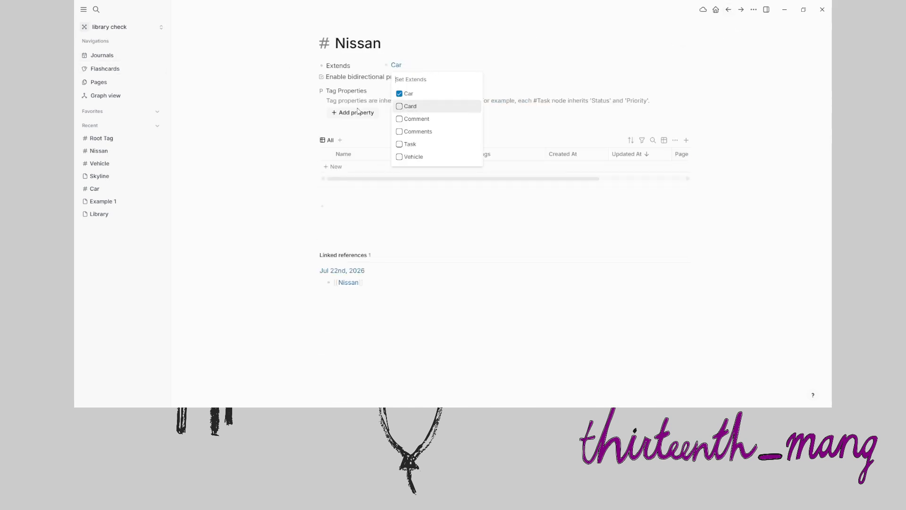
{"action": "left_click", "coordinate": [267, 104]}
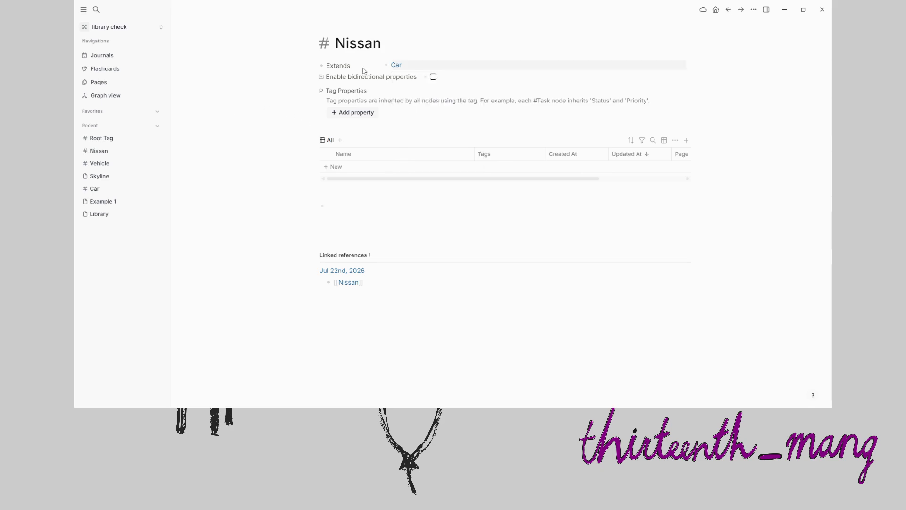
Convert the Skyline page to a tag and set its Extends property to Nissan.
{"action": "left_click", "coordinate": [99, 176]}
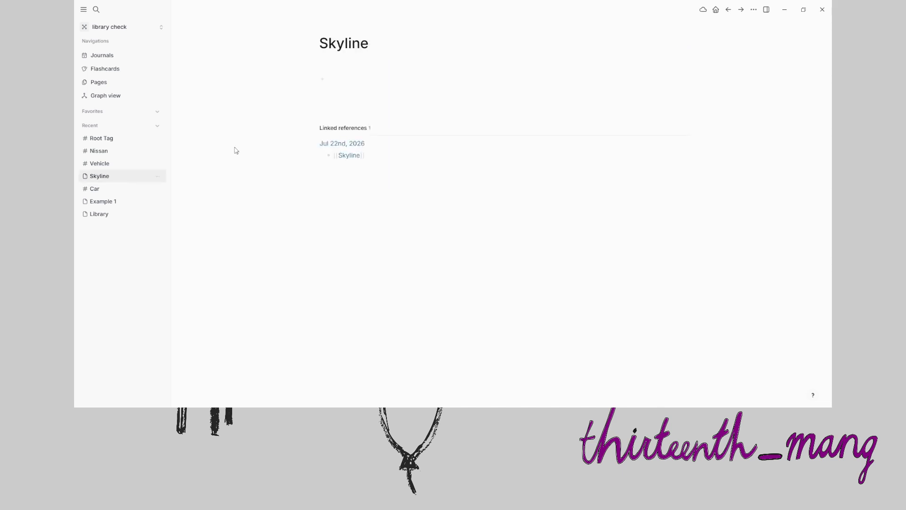
{"action": "left_click", "coordinate": [754, 10]}
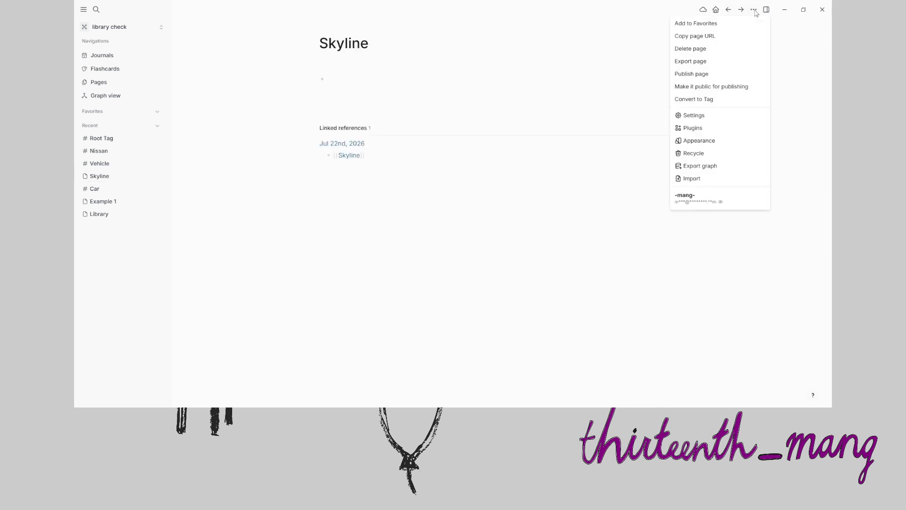
{"action": "left_click", "coordinate": [699, 100]}
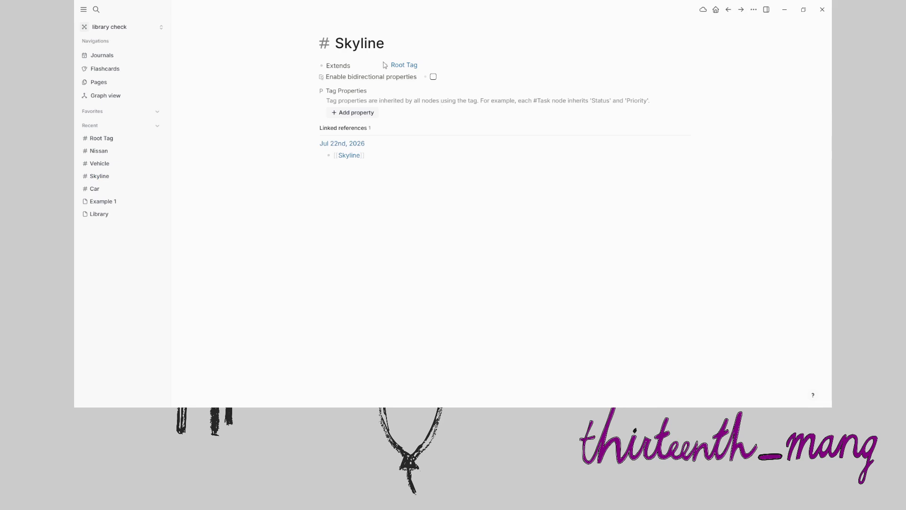
{"action": "left_click", "coordinate": [428, 65]}
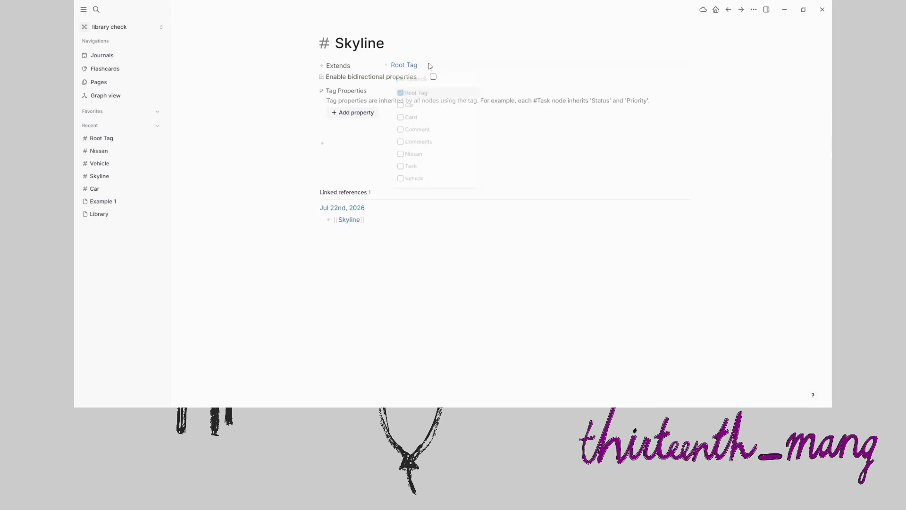
{"action": "left_click", "coordinate": [404, 159]}
{"action": "left_click", "coordinate": [237, 124]}
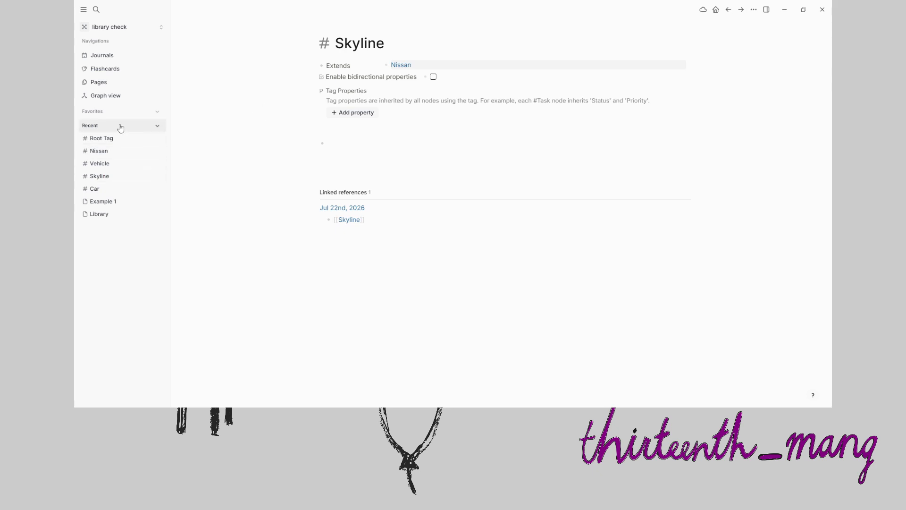
Open the Motorcycle page from the journal and delete the nested Suzuki and GSX-R pages.
{"action": "left_click", "coordinate": [122, 56]}
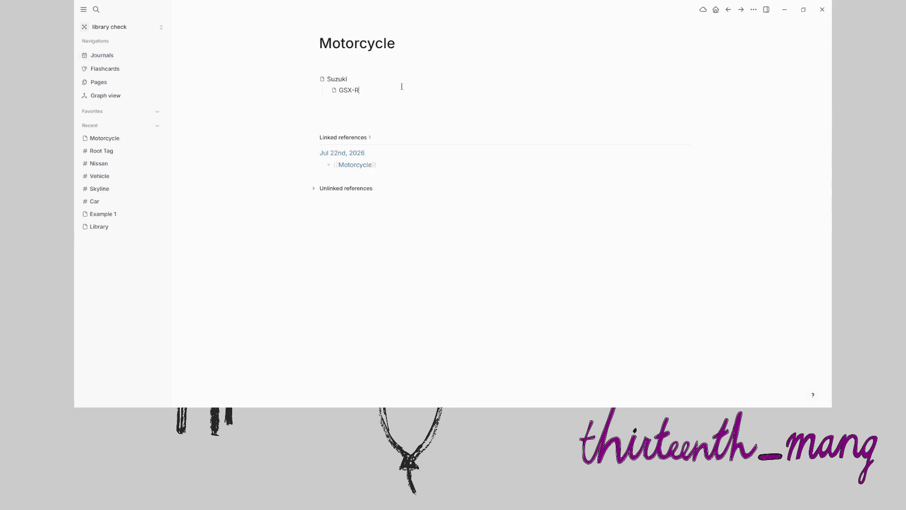
{"action": "left_click_drag", "start_coordinate": [326, 90], "coordinate": [318, 78]}
{"action": "key", "text": "Delete"}
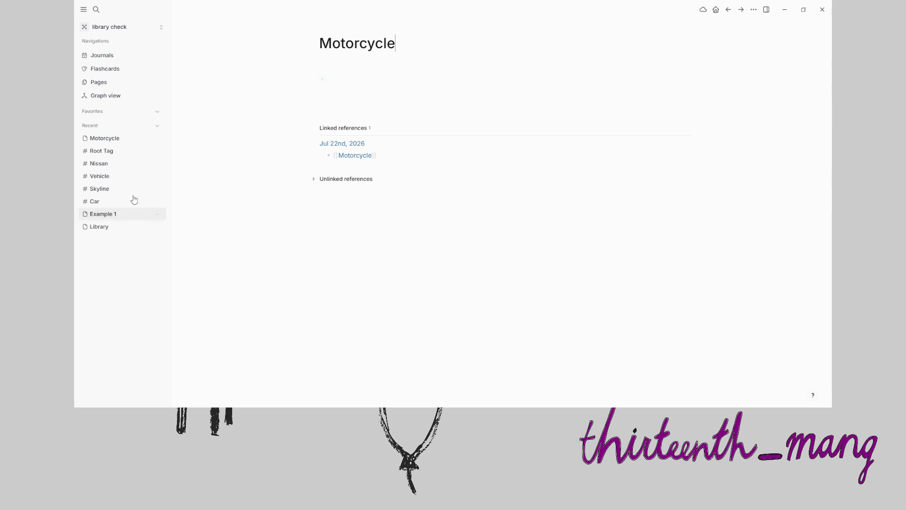
{"action": "key", "text": "Escape"}
Open the Suzuki page from the journal, delete the nested GSX-R page, and return to the journal.
{"action": "left_click", "coordinate": [348, 146]}
{"action": "left_click", "coordinate": [346, 274]}
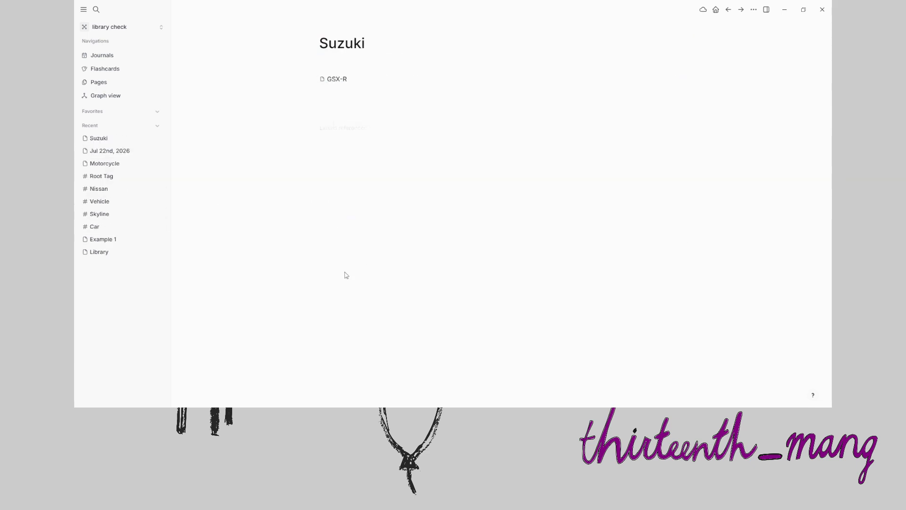
{"action": "key", "text": "ctrl+a"}
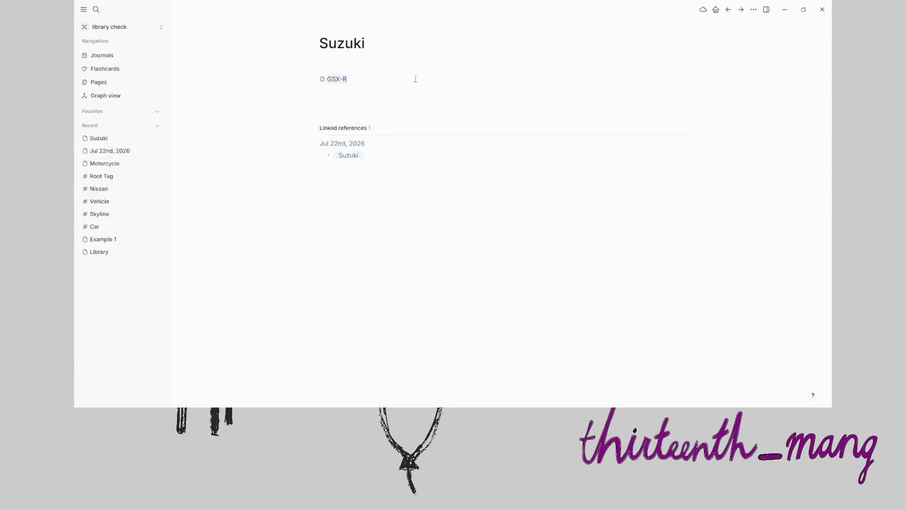
{"action": "key", "text": "BackSpace"}
{"action": "key", "text": "Escape"}
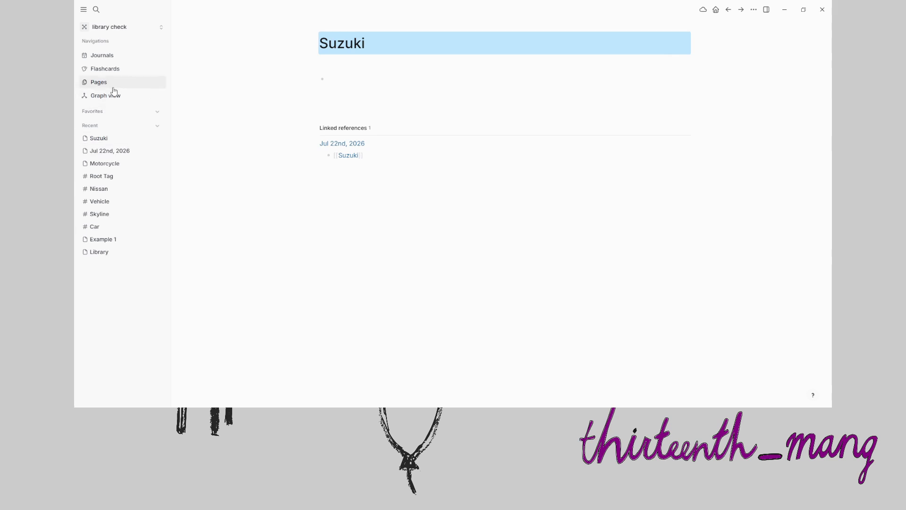
{"action": "left_click", "coordinate": [114, 57]}
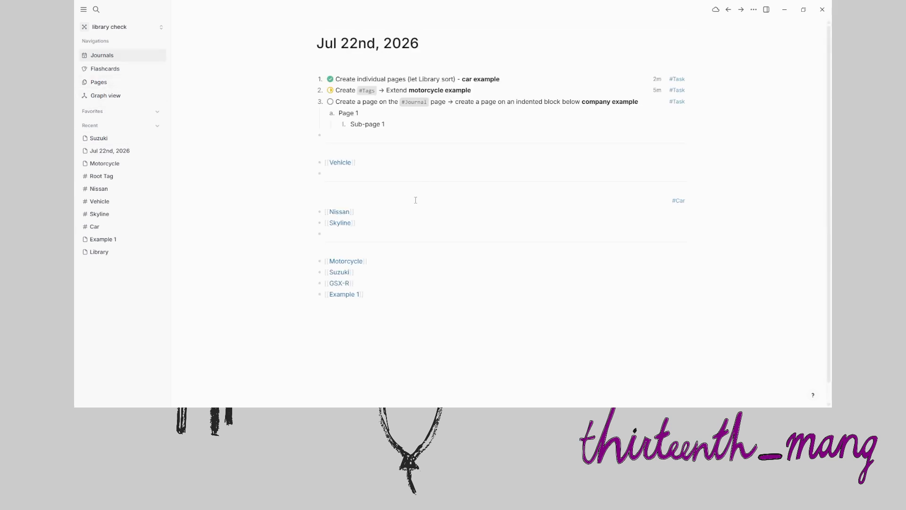
Convert the Motorcycle page to a tag.
{"action": "left_click", "coordinate": [339, 283]}
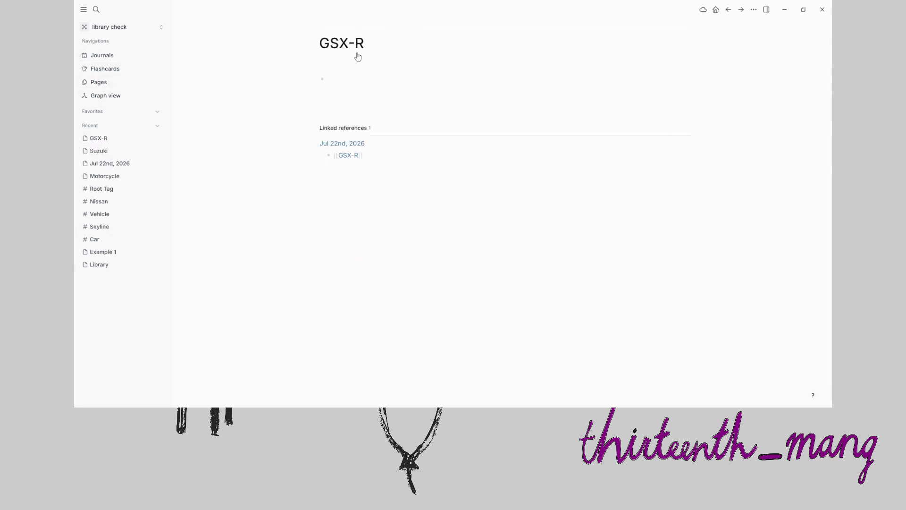
{"action": "left_click", "coordinate": [104, 176]}
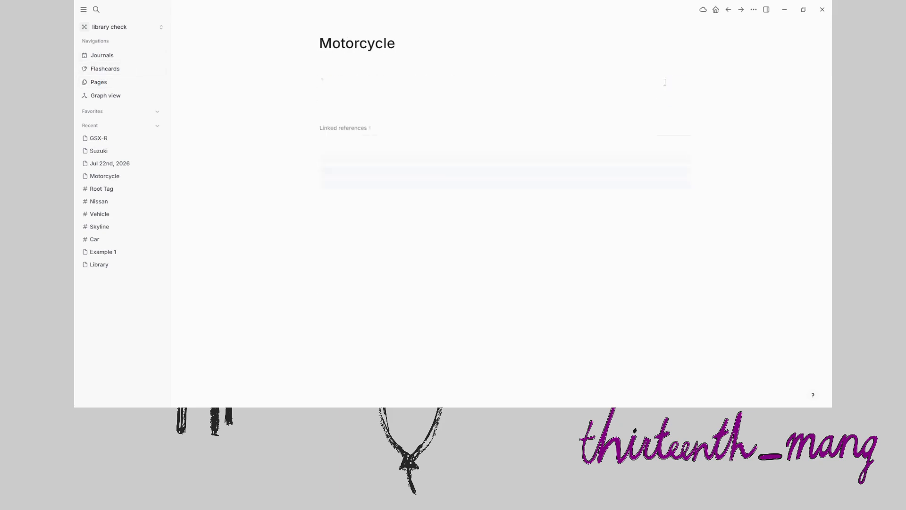
{"action": "left_click", "coordinate": [754, 10]}
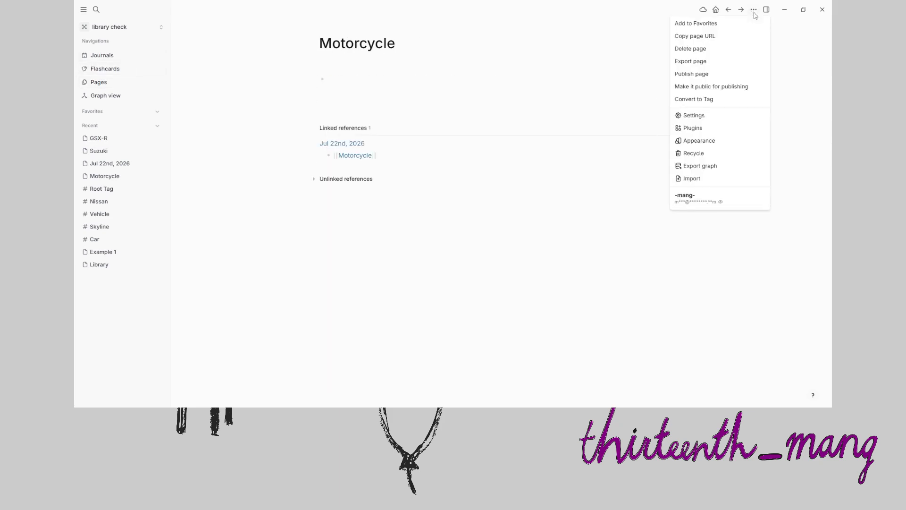
{"action": "left_click", "coordinate": [709, 101]}
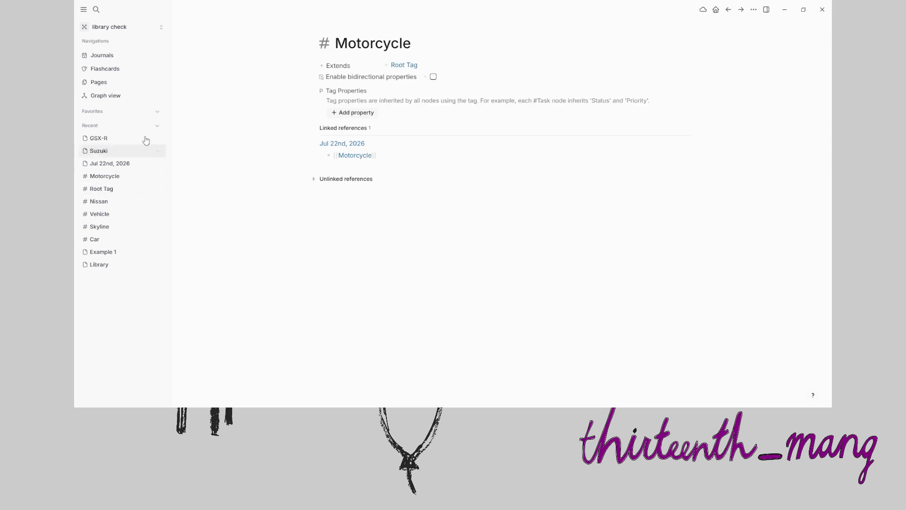
Open the Suzuki page from the journal and convert it to a tag.
{"action": "left_click", "coordinate": [102, 55]}
{"action": "left_click", "coordinate": [340, 272]}
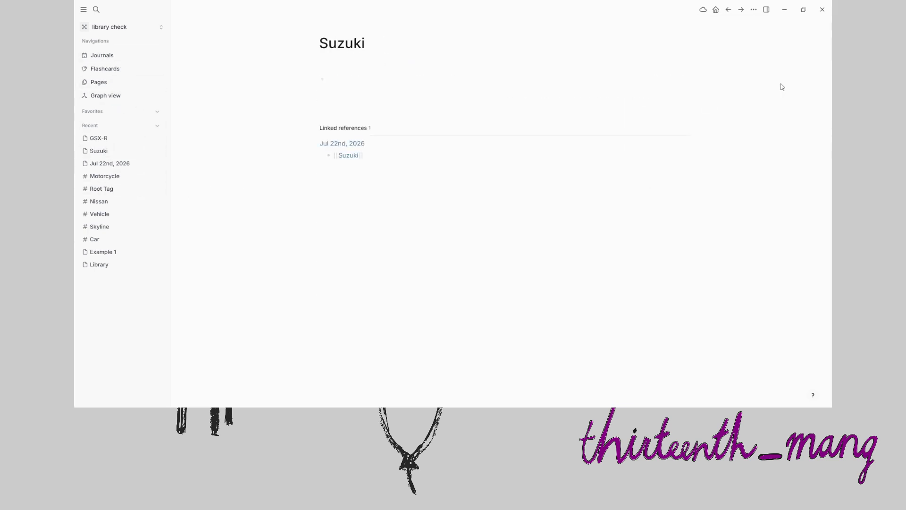
{"action": "left_click", "coordinate": [754, 9]}
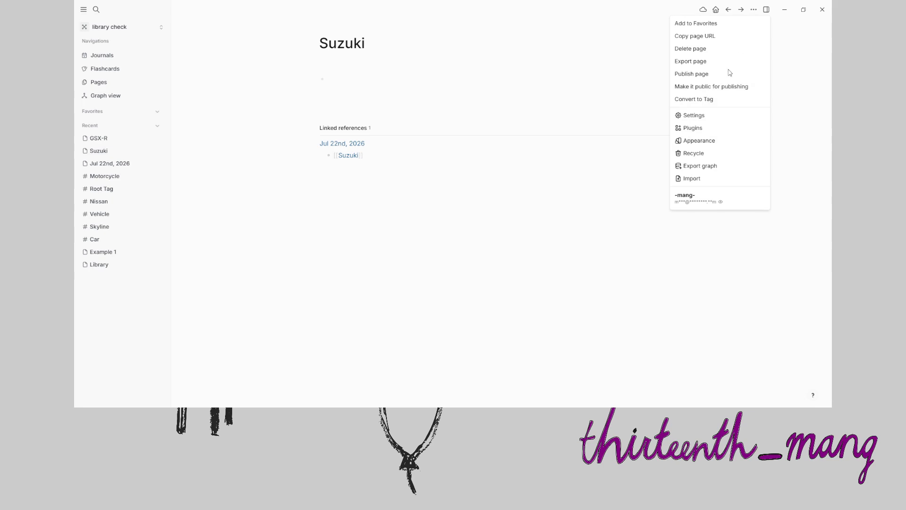
{"action": "left_click", "coordinate": [694, 100]}
Convert the GSX-R page to a tag and set its Extends property to Suzuki.
{"action": "left_click", "coordinate": [339, 283]}
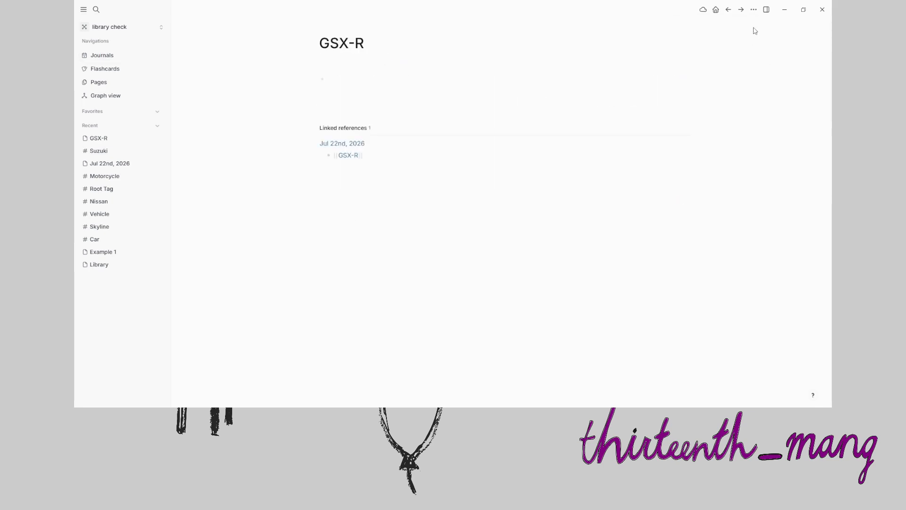
{"action": "left_click", "coordinate": [754, 10]}
{"action": "left_click", "coordinate": [704, 105]}
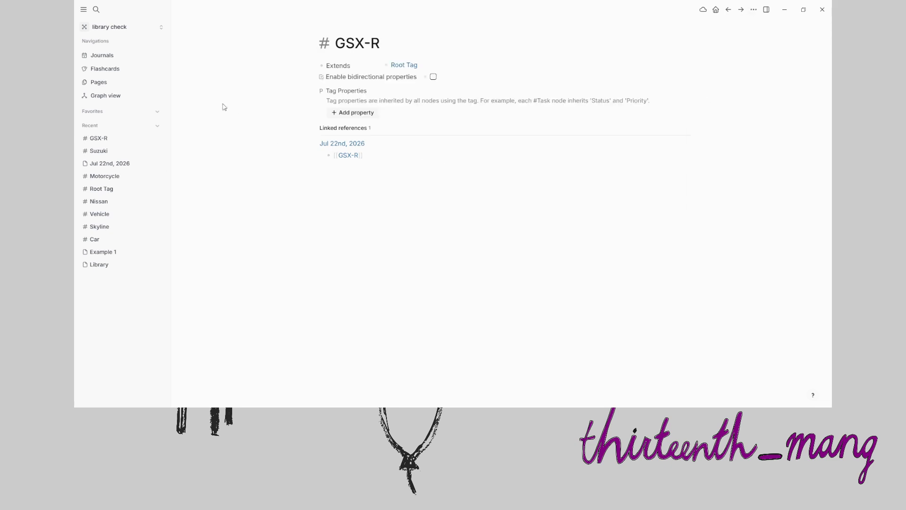
{"action": "left_click", "coordinate": [432, 66]}
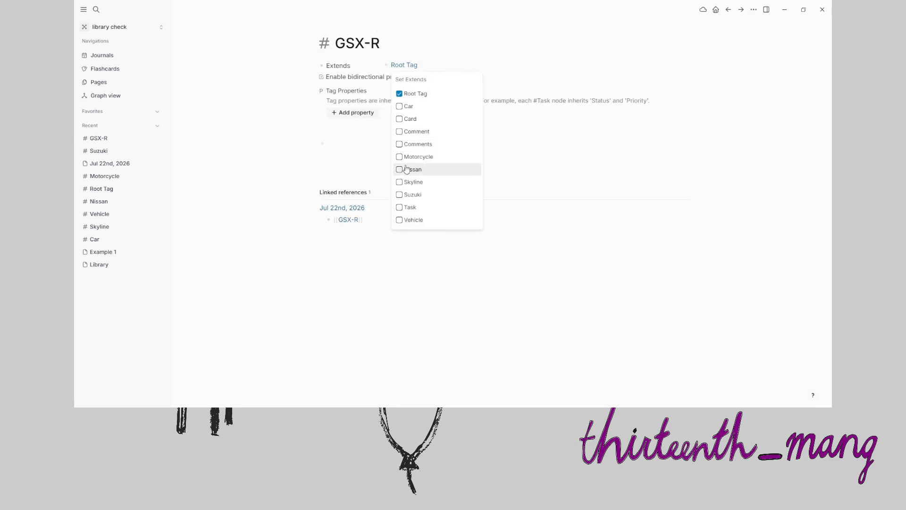
{"action": "left_click", "coordinate": [400, 195]}
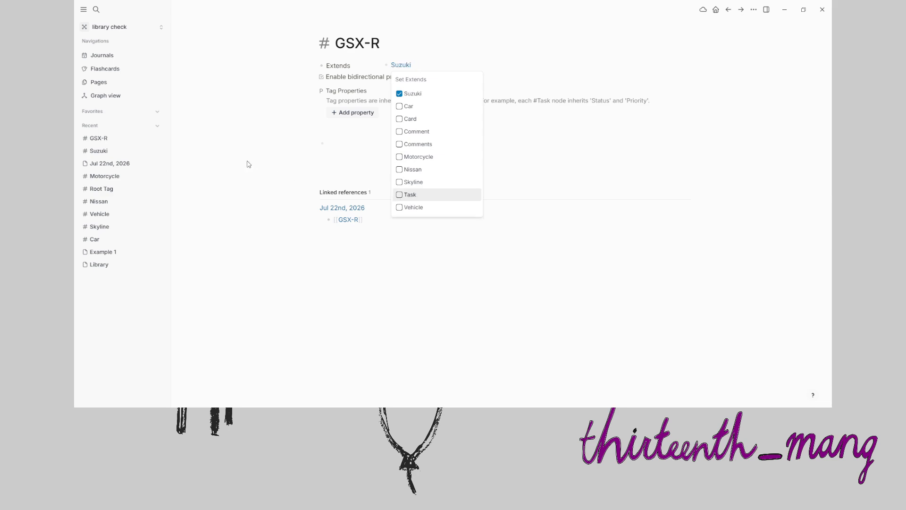
Reopen the Suzuki tag and set its Extends property to Motorcycle.
{"action": "left_click", "coordinate": [99, 151]}
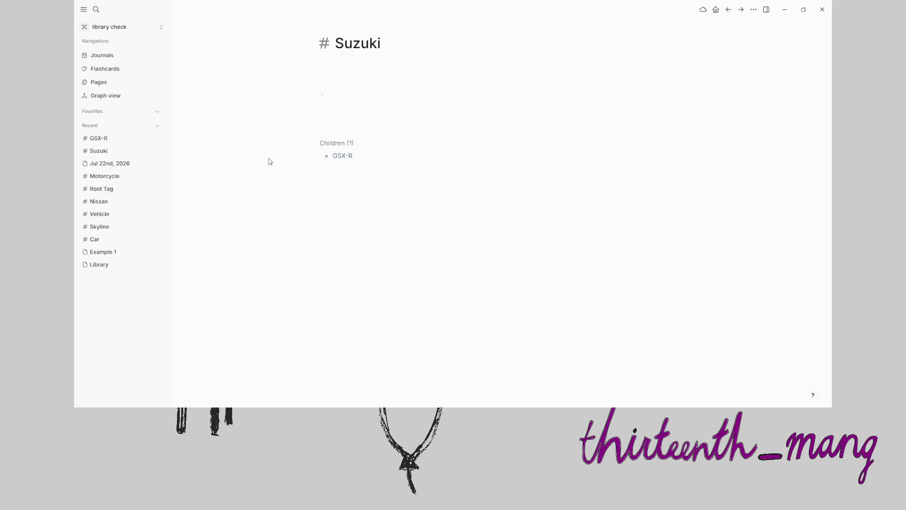
{"action": "left_click", "coordinate": [313, 44]}
{"action": "left_click", "coordinate": [445, 61]}
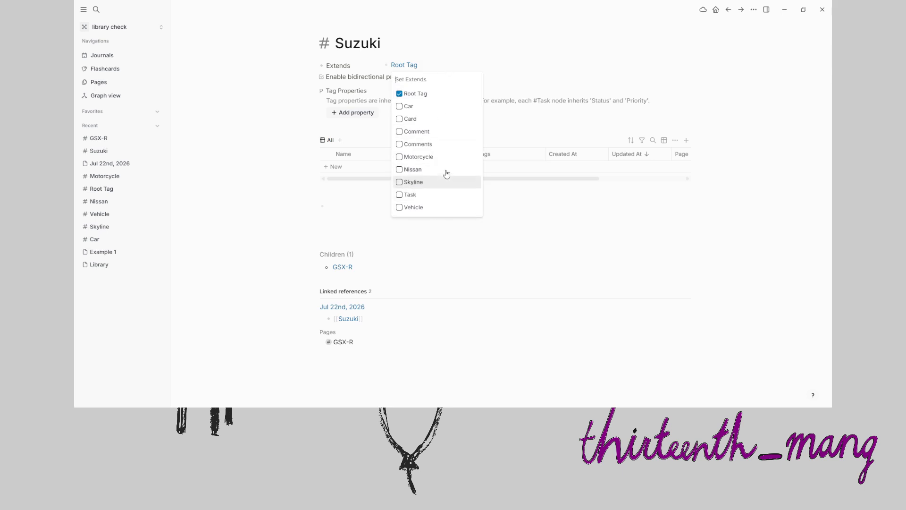
{"action": "left_click", "coordinate": [447, 156]}
{"action": "left_click", "coordinate": [239, 118]}
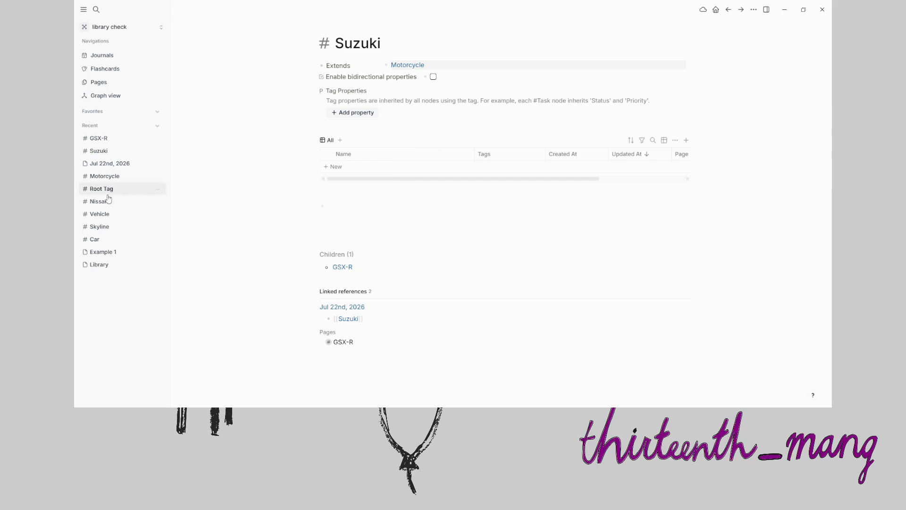
Open the Motorcycle tag and set its Extends property to Vehicle.
{"action": "left_click", "coordinate": [408, 66]}
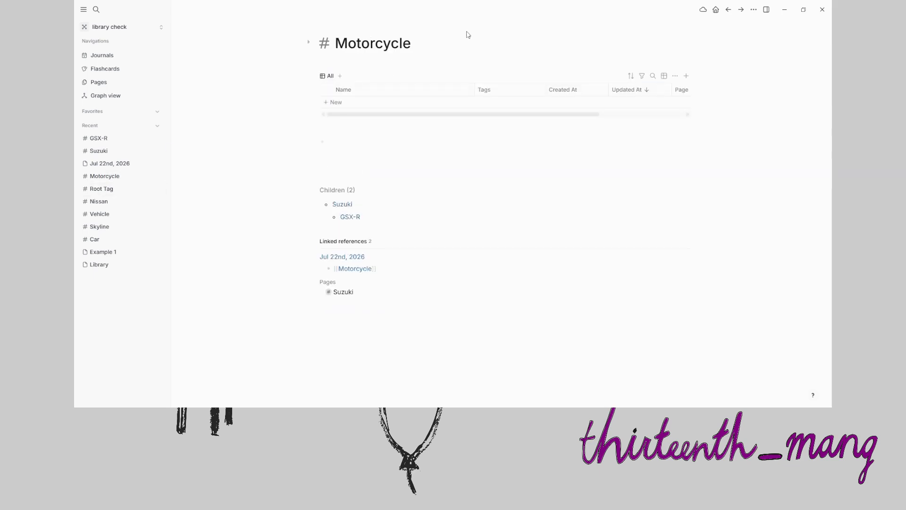
{"action": "left_click", "coordinate": [309, 45]}
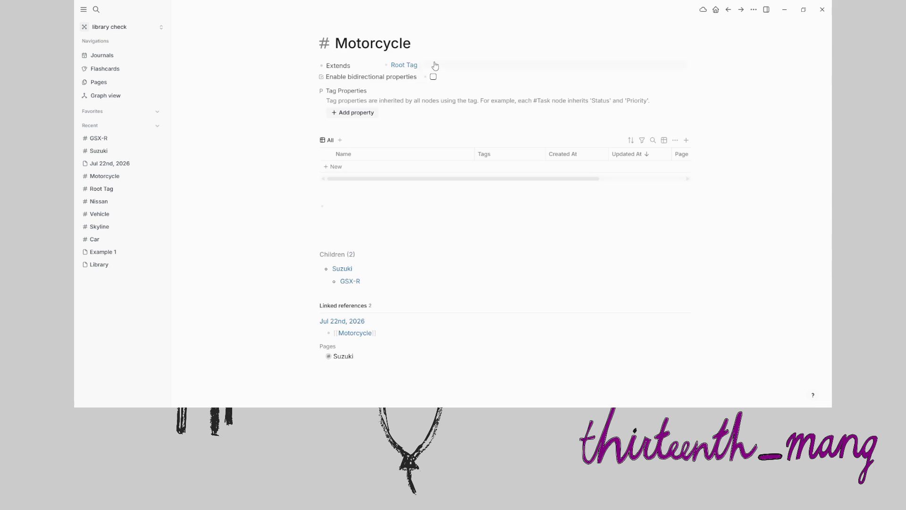
{"action": "left_click", "coordinate": [433, 66]}
{"action": "left_click", "coordinate": [411, 194]}
{"action": "left_click", "coordinate": [272, 265]}
Open the Library page and search its addable existing pages for GSX.
{"action": "left_click", "coordinate": [107, 58]}
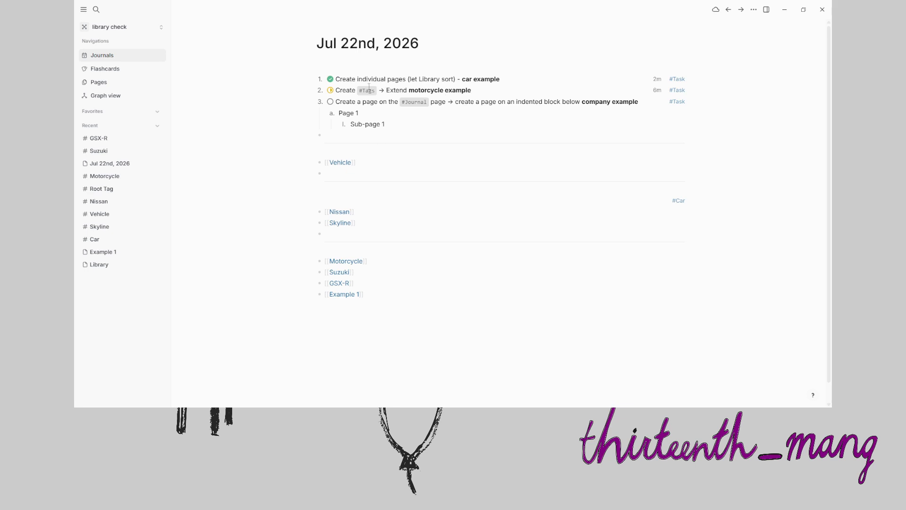
{"action": "left_click", "coordinate": [115, 264]}
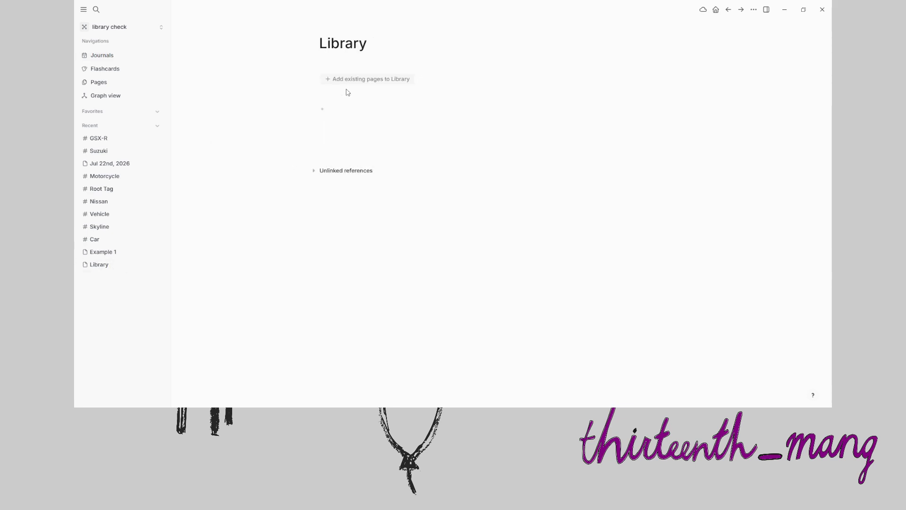
{"action": "left_click", "coordinate": [360, 80]}
{"action": "type", "text": "GSX"}
{"action": "left_click", "coordinate": [559, 250]}
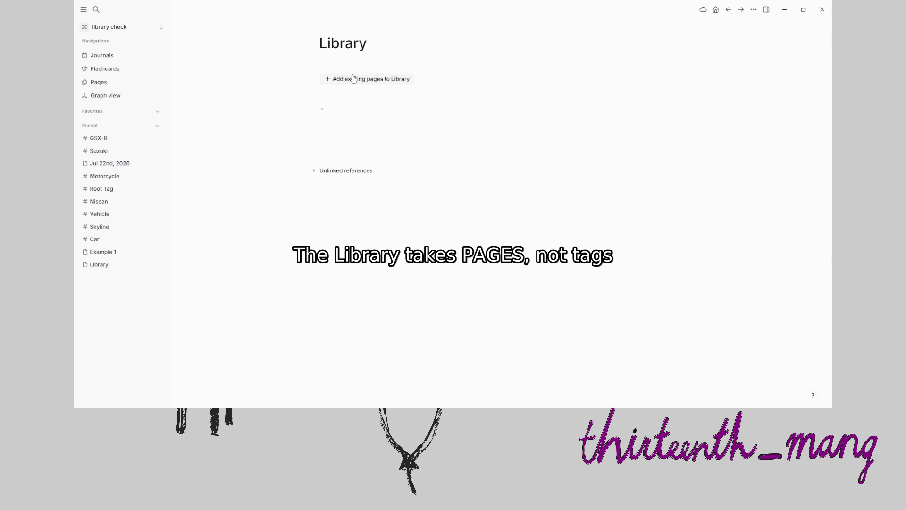
Return to the journal and set the motorcycle example task's status to Done.
{"action": "key", "text": "g"}
{"action": "key", "text": "j"}
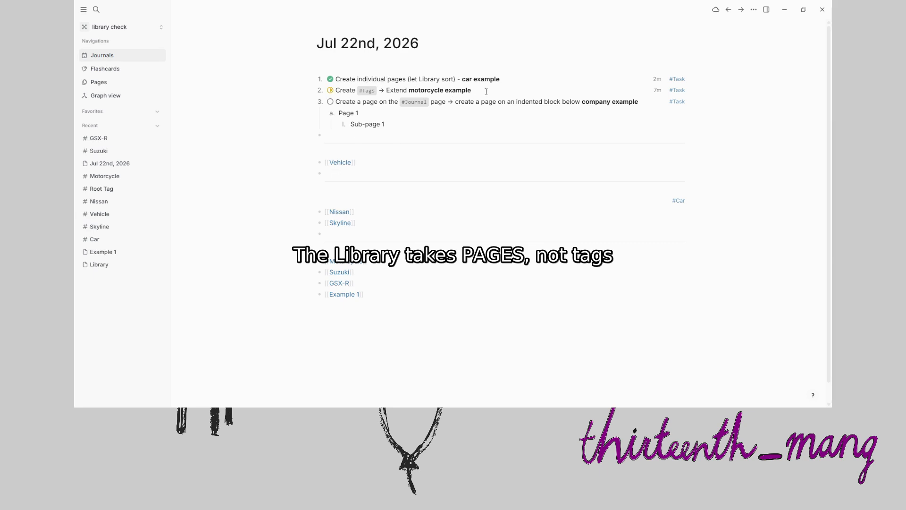
{"action": "left_click", "coordinate": [330, 90]}
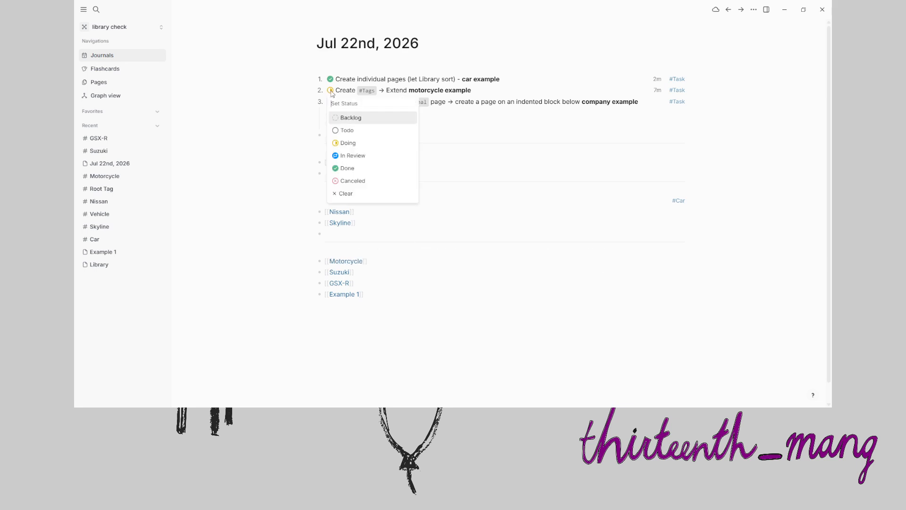
{"action": "left_click", "coordinate": [351, 169]}
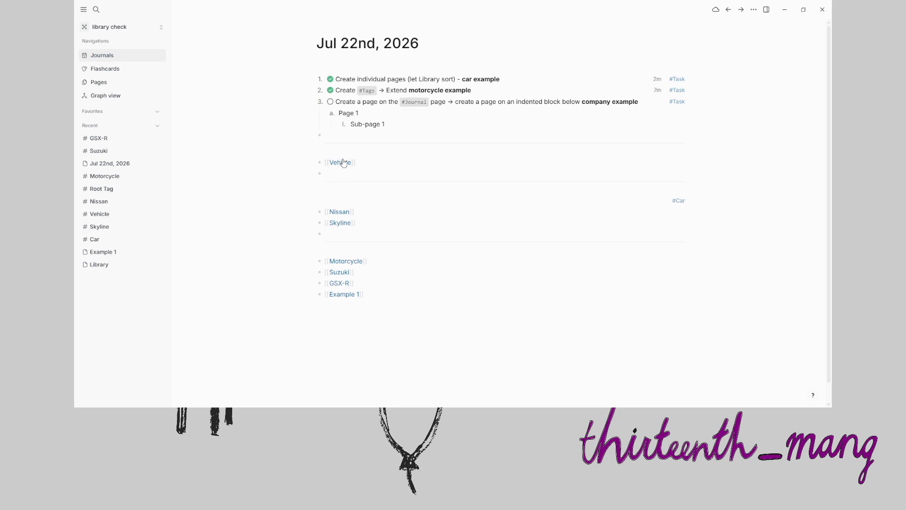
Open the GSX-R tag from the journal and convert it back to a page.
{"action": "left_click", "coordinate": [340, 284]}
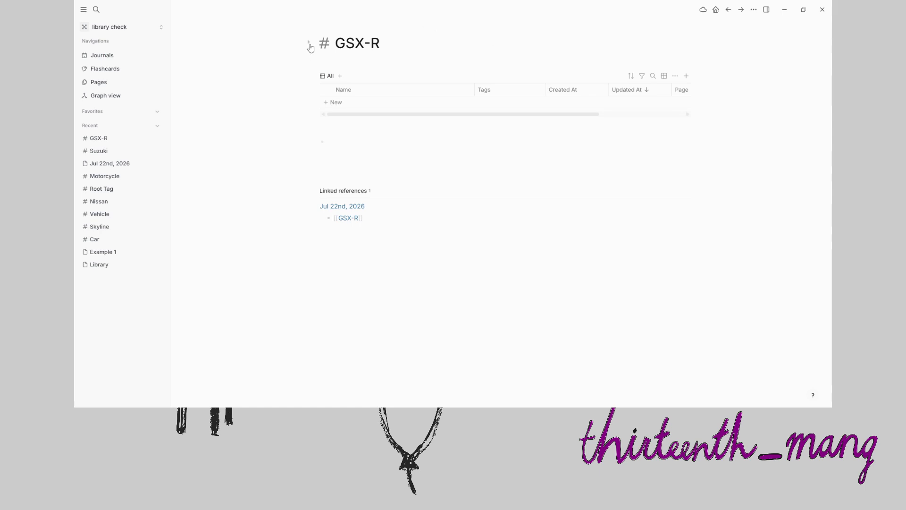
{"action": "left_click", "coordinate": [753, 9]}
{"action": "left_click", "coordinate": [695, 104]}
{"action": "left_click", "coordinate": [528, 217]}
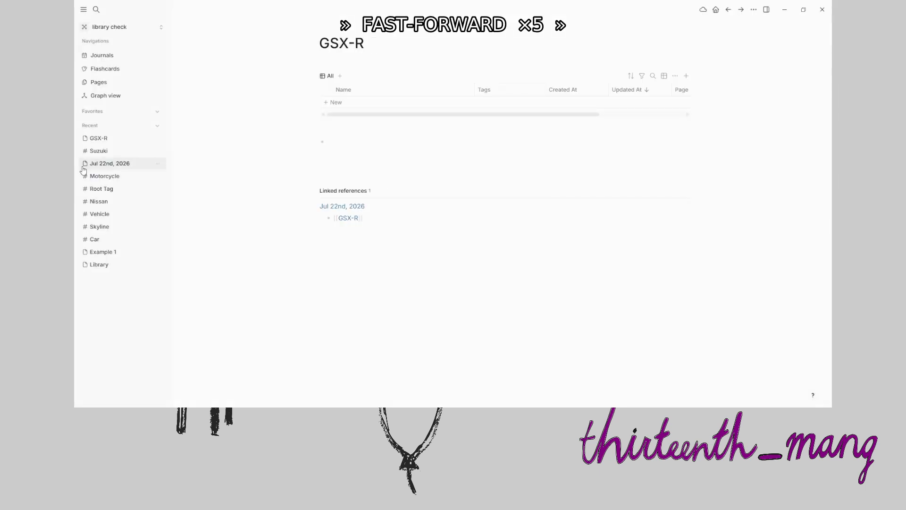
Open the Motorcycle tag from the journal, try to convert it to a page, and remove Vehicle from its Extends property.
{"action": "left_click", "coordinate": [102, 55]}
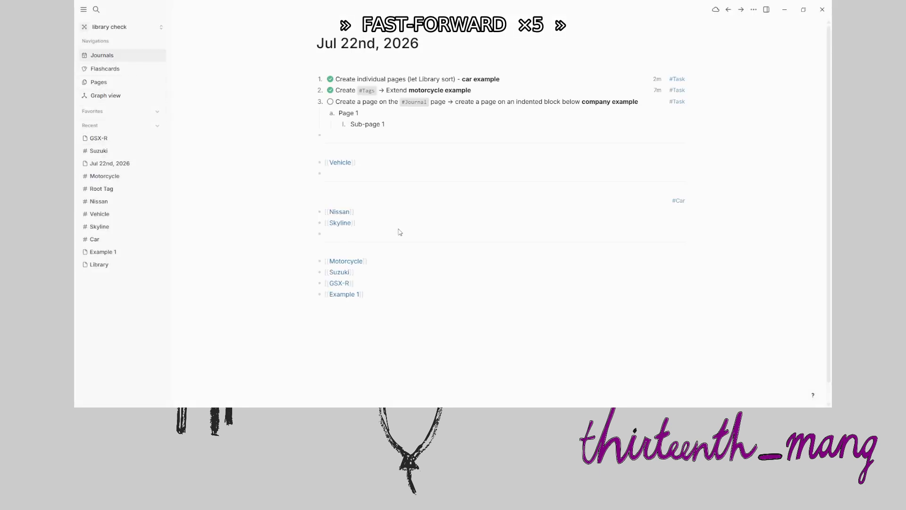
{"action": "left_click", "coordinate": [346, 261]}
{"action": "left_click", "coordinate": [753, 10]}
{"action": "left_click", "coordinate": [697, 105]}
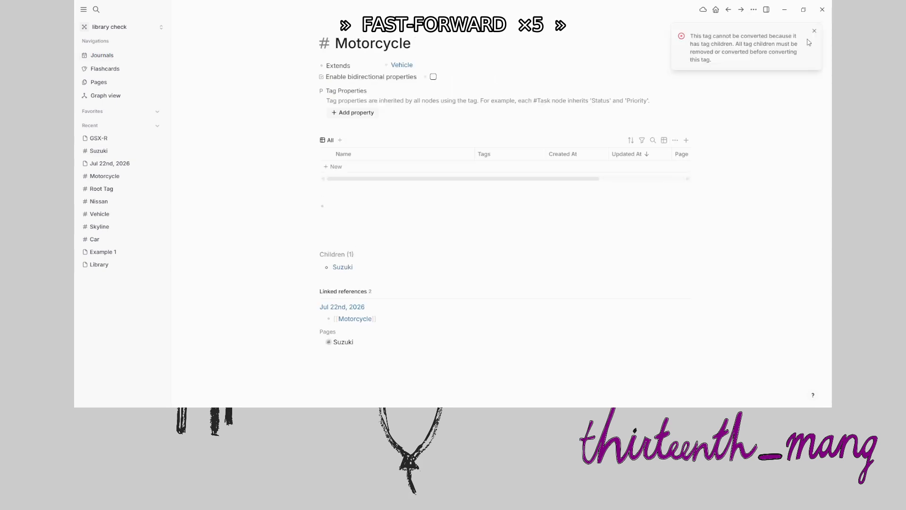
{"action": "left_click", "coordinate": [430, 66]}
{"action": "left_click", "coordinate": [415, 97]}
{"action": "left_click", "coordinate": [267, 112]}
Convert the Suzuki tag and its parent Motorcycle tag back to pages.
{"action": "left_click", "coordinate": [342, 267]}
{"action": "left_click", "coordinate": [753, 9]}
{"action": "left_click", "coordinate": [711, 101]}
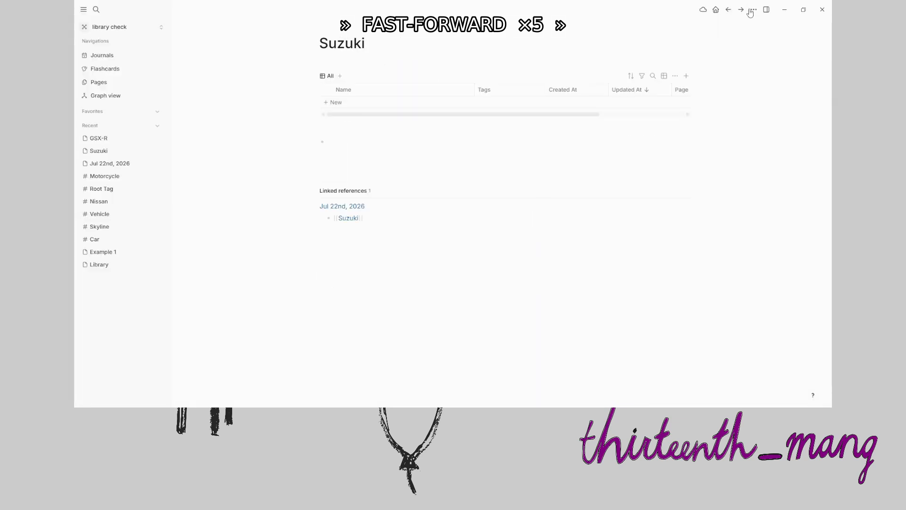
{"action": "left_click", "coordinate": [407, 65]}
{"action": "left_click", "coordinate": [753, 10]}
{"action": "left_click", "coordinate": [703, 100]}
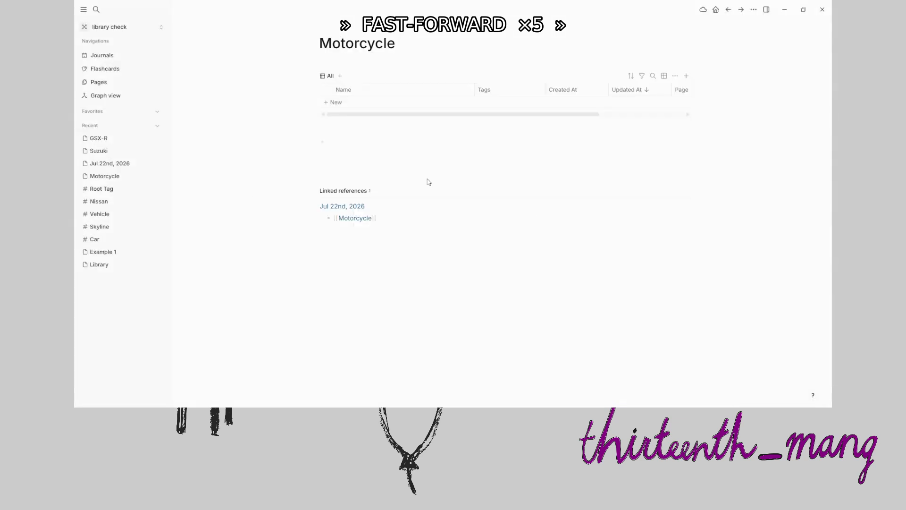
In the journal, move the Vehicle page link from its upper block to a new block directly above Motorcycle.
{"action": "left_click", "coordinate": [101, 55]}
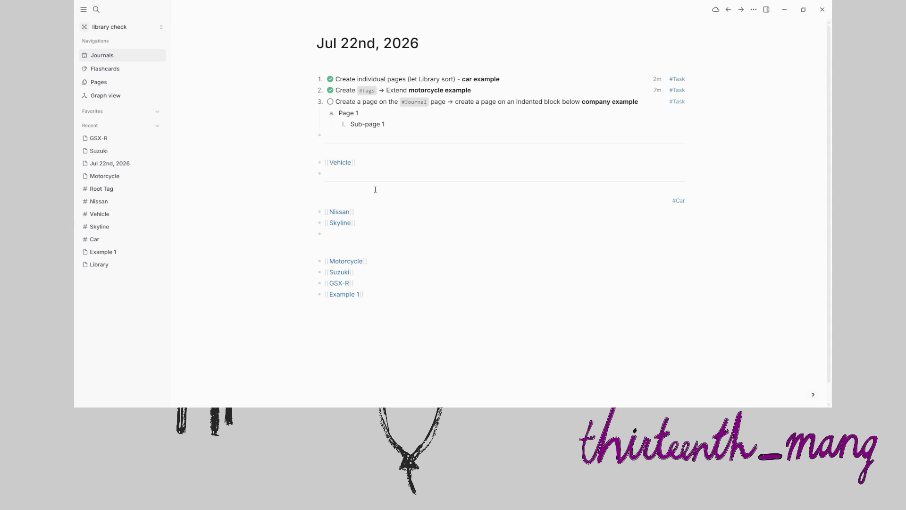
{"action": "left_click", "coordinate": [326, 163]}
{"action": "key", "text": "BackSpace"}
{"action": "left_click", "coordinate": [325, 260]}
{"action": "key", "text": "Return"}
{"action": "type", "text": "[[Vehicle]]"}
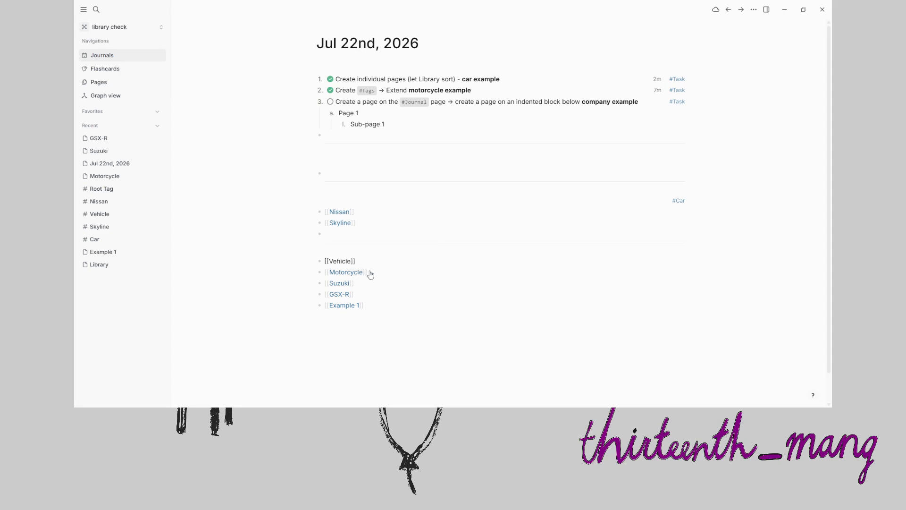
Set the company example task's status to Doing.
{"action": "left_click", "coordinate": [330, 101]}
{"action": "left_click", "coordinate": [349, 155]}
Nest the journal links by indentation: Motorcycle under Vehicle, Suzuki under Motorcycle, and GSX-R under Suzuki.
{"action": "left_click", "coordinate": [372, 294]}
{"action": "key", "text": "Tab"}
{"action": "key", "text": "Up"}
{"action": "key", "text": "Tab"}
{"action": "key", "text": "Up"}
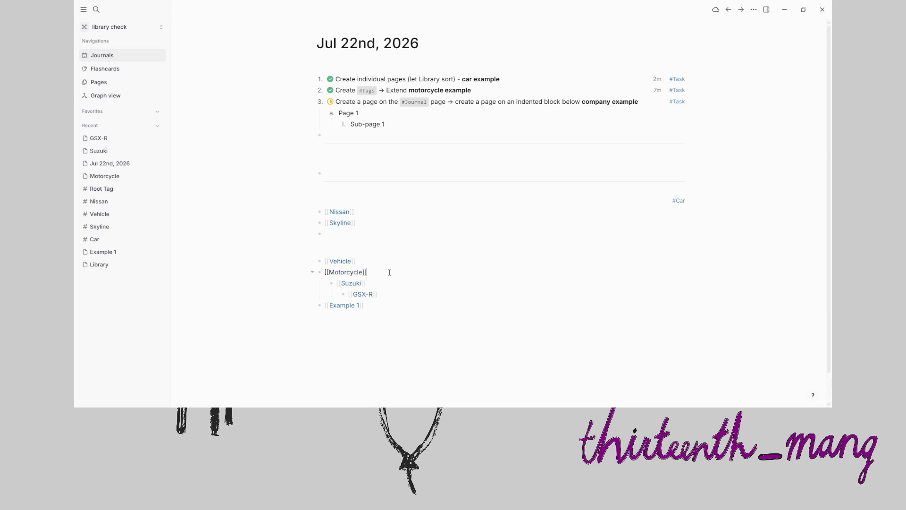
{"action": "key", "text": "Tab"}
{"action": "key", "text": "Escape"}
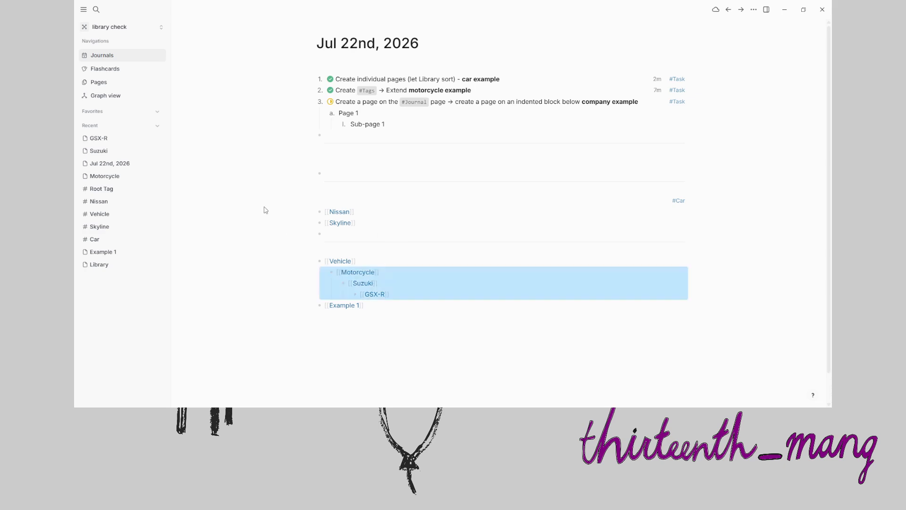
{"action": "left_click", "coordinate": [447, 381]}
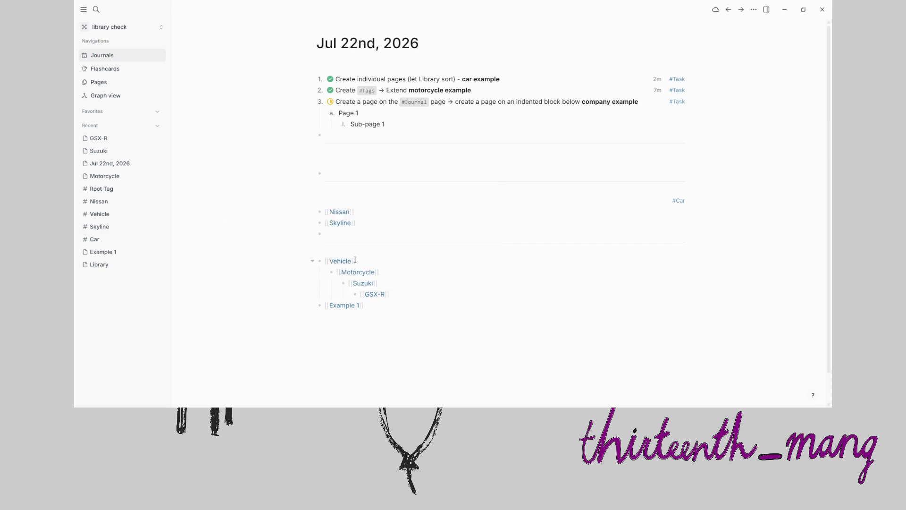
{"action": "left_click", "coordinate": [375, 295]}
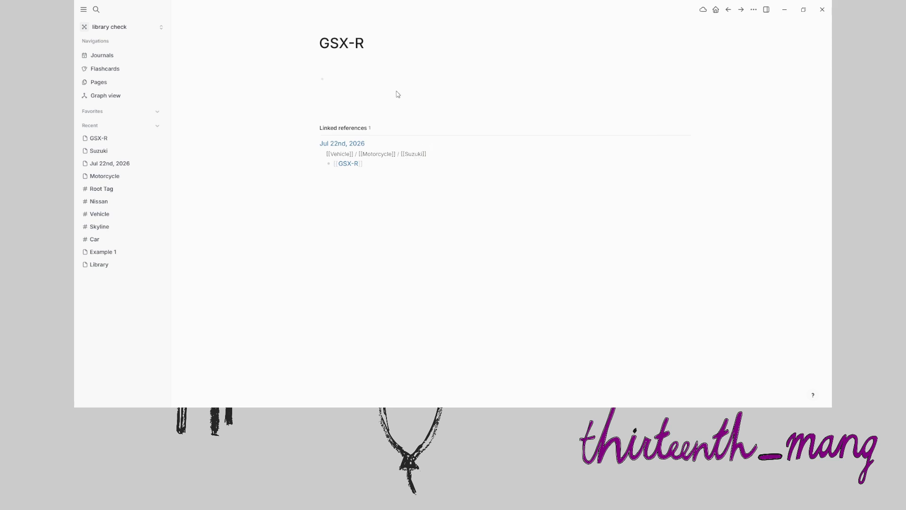
{"action": "left_click", "coordinate": [110, 265]}
{"action": "left_click", "coordinate": [358, 80]}
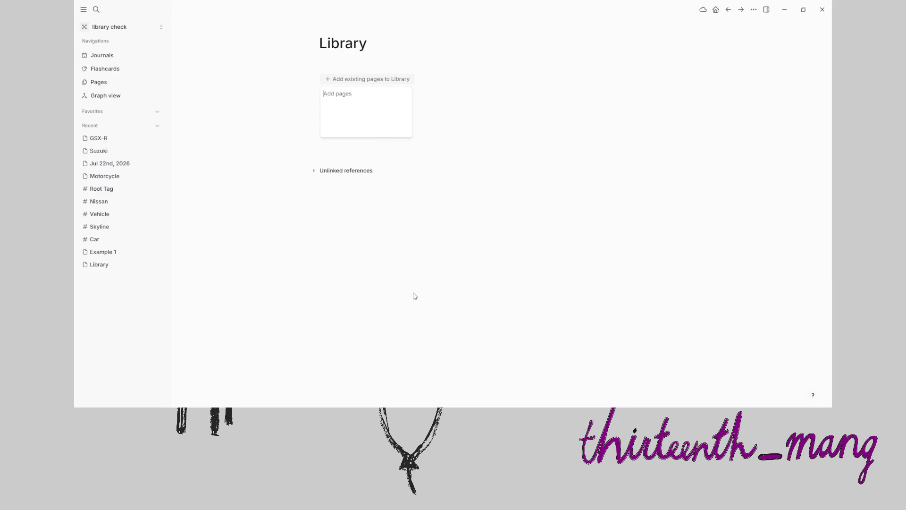
{"action": "type", "text": "GSX"}
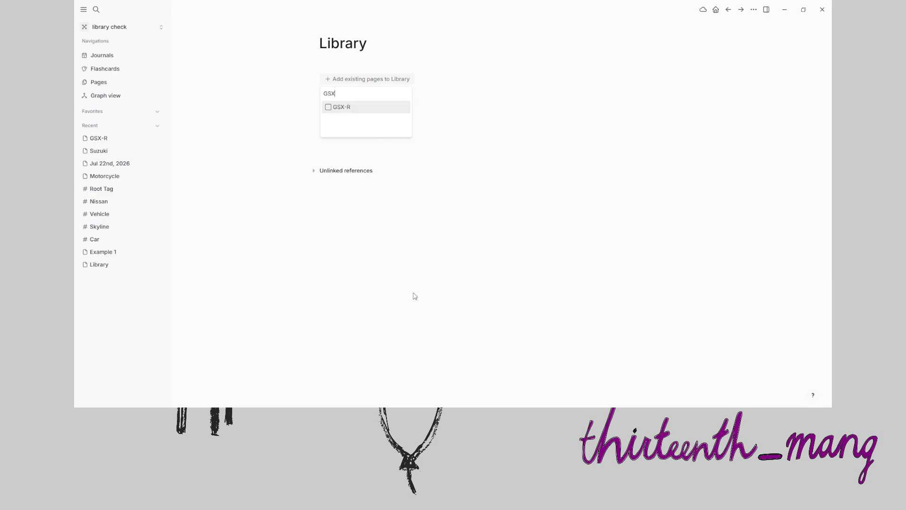
{"action": "left_click", "coordinate": [340, 107]}
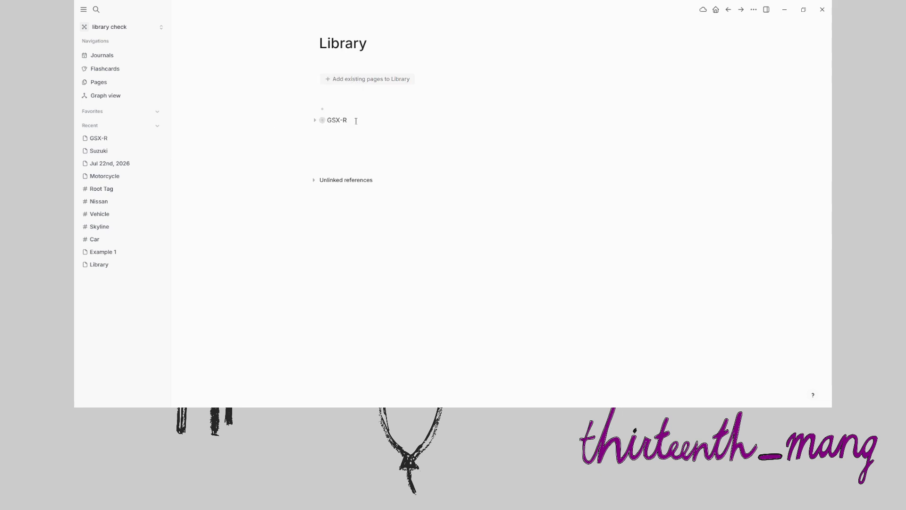
{"action": "key", "text": "ctrl+z"}
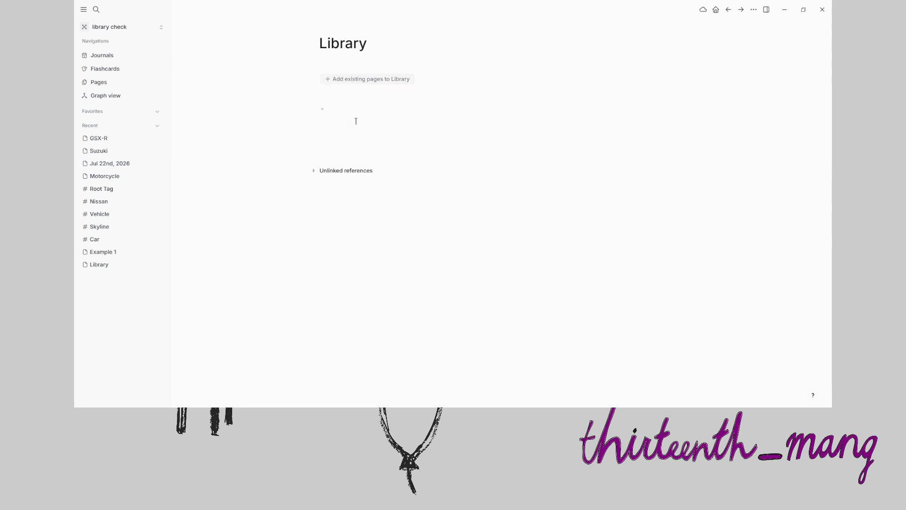
{"action": "left_click", "coordinate": [348, 80]}
{"action": "type", "text": "Vehicle"}
{"action": "key", "text": "Escape"}
Open Vehicle from the journal and convert the tag back to a page, accepting removal of its tag properties.
{"action": "left_click", "coordinate": [117, 58]}
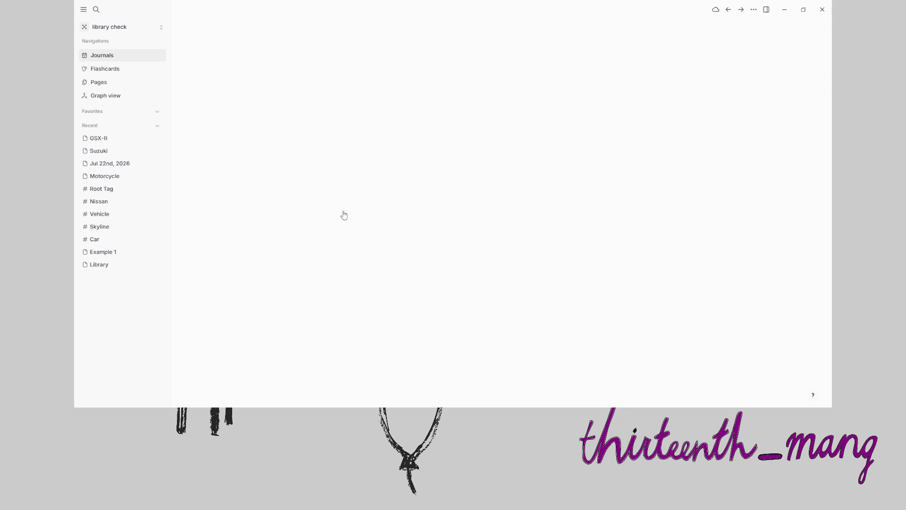
{"action": "left_click", "coordinate": [344, 216]}
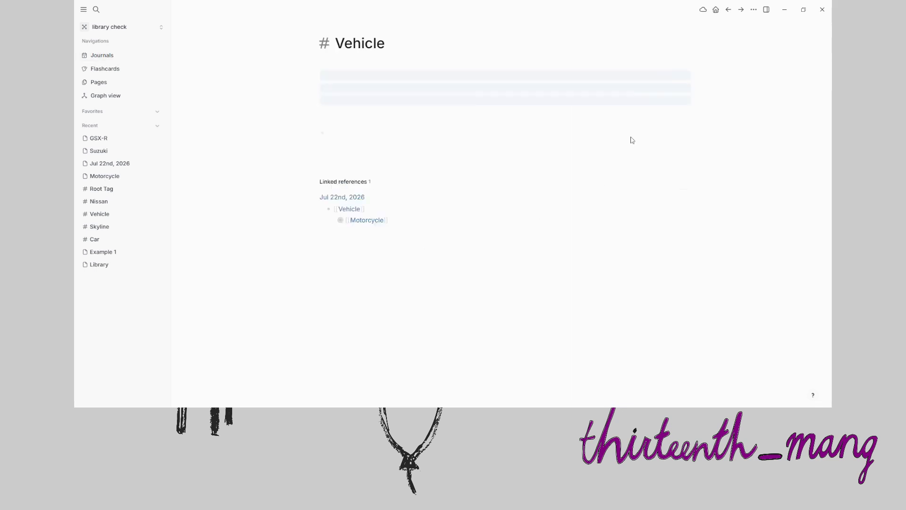
{"action": "left_click", "coordinate": [753, 14]}
{"action": "left_click", "coordinate": [699, 103]}
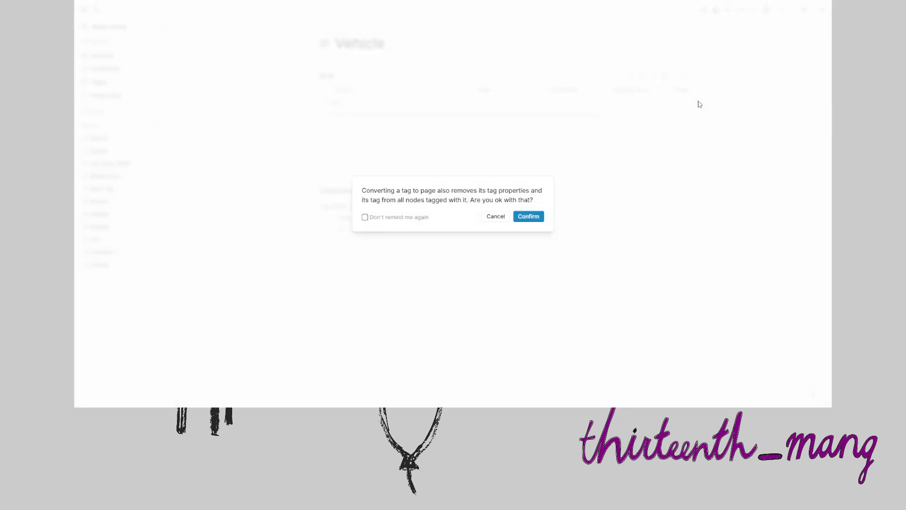
{"action": "left_click", "coordinate": [529, 216]}
Add the existing Vehicle and Motorcycle pages to the Library.
{"action": "left_click", "coordinate": [108, 58]}
{"action": "left_click", "coordinate": [114, 263]}
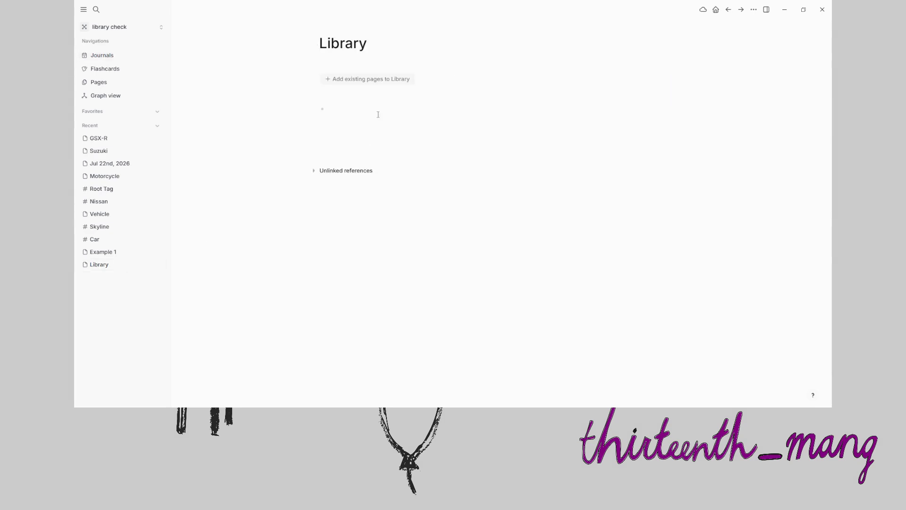
{"action": "left_click", "coordinate": [370, 81]}
{"action": "type", "text": "Veh"}
{"action": "left_click", "coordinate": [329, 107]}
{"action": "key", "text": "Escape"}
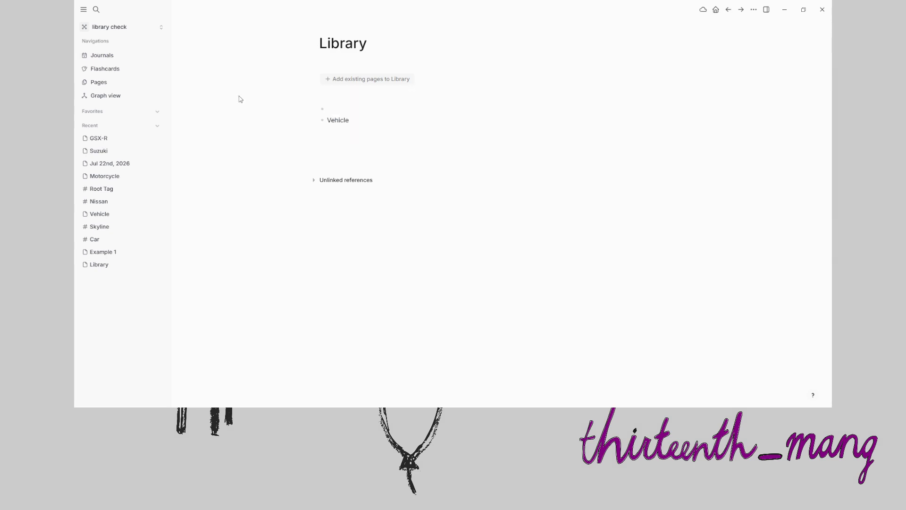
{"action": "left_click", "coordinate": [348, 80]}
{"action": "type", "text": "Motor"}
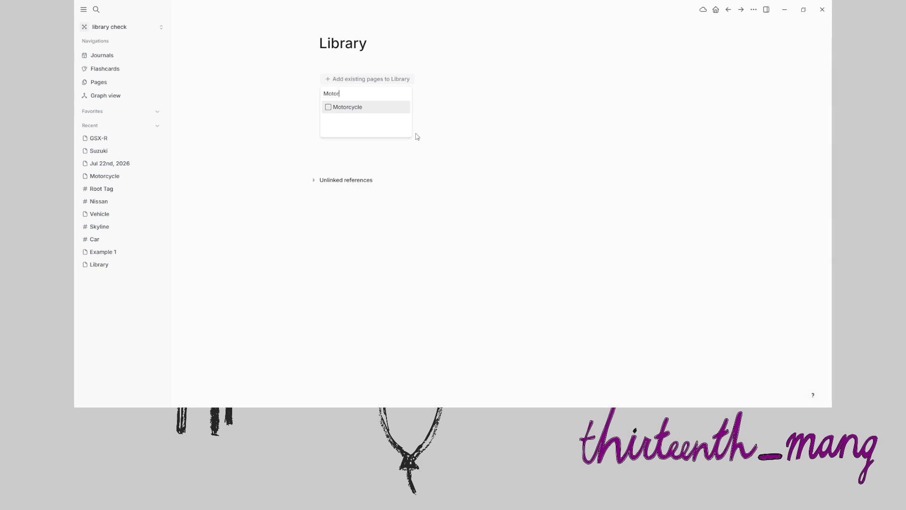
{"action": "left_click", "coordinate": [360, 109]}
{"action": "key", "text": "Escape"}
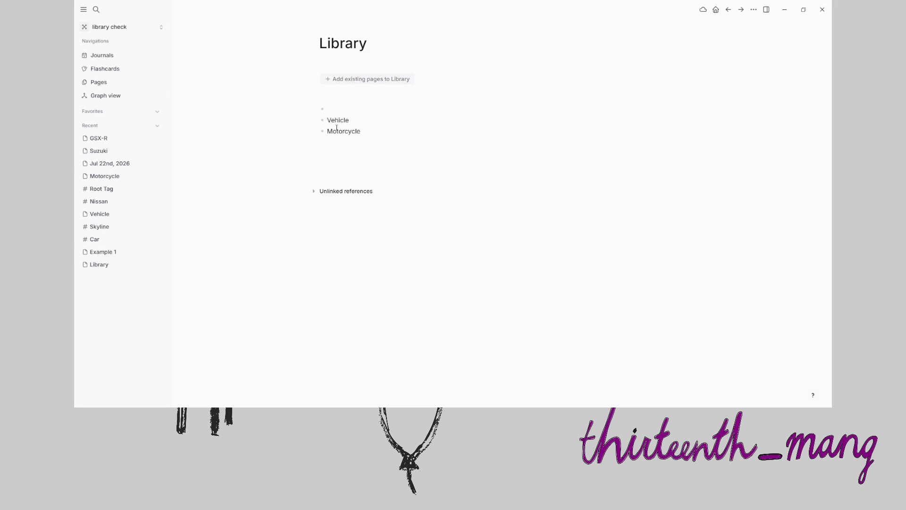
Add the existing Suzuki and GSX-R pages to the Library.
{"action": "left_click", "coordinate": [354, 80]}
{"action": "type", "text": "Suz"}
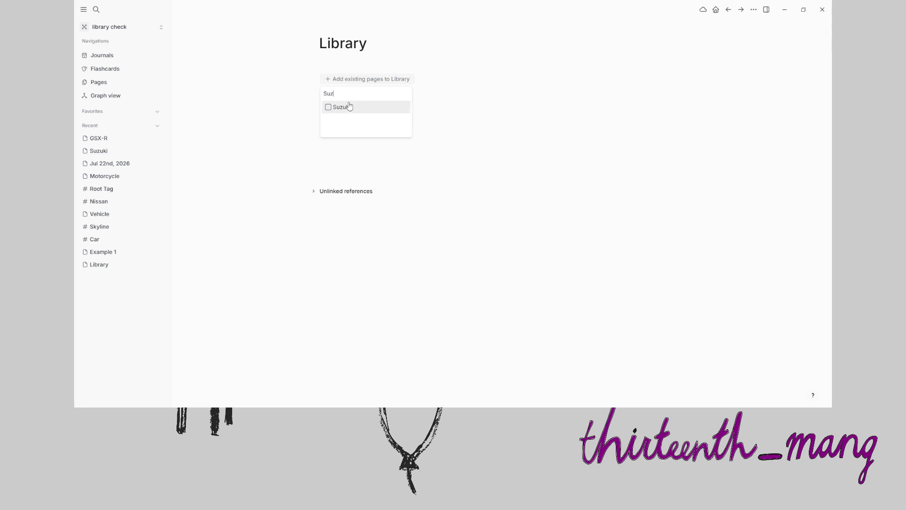
{"action": "left_click", "coordinate": [339, 107]}
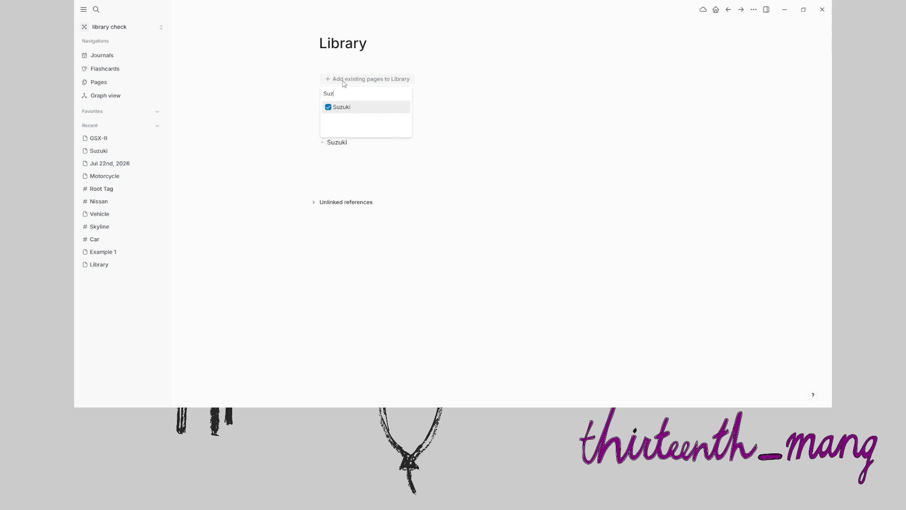
{"action": "left_click", "coordinate": [273, 103]}
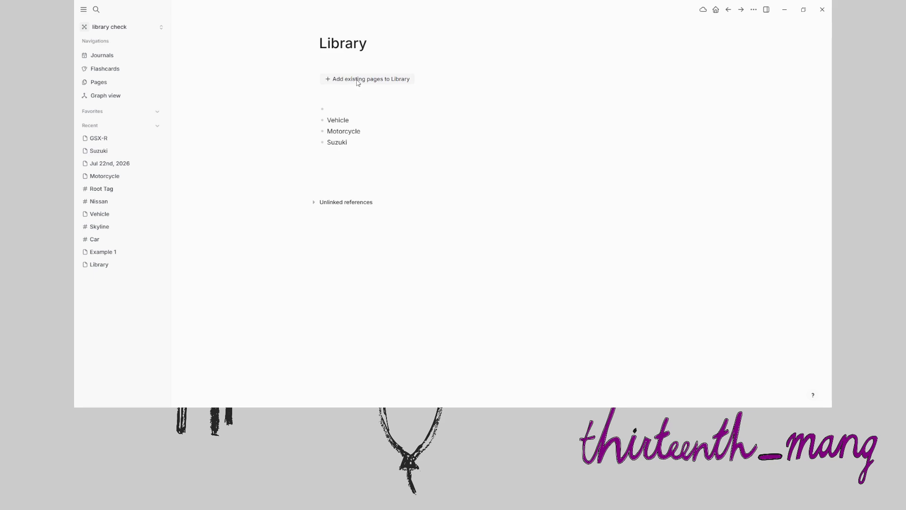
{"action": "left_click", "coordinate": [358, 81]}
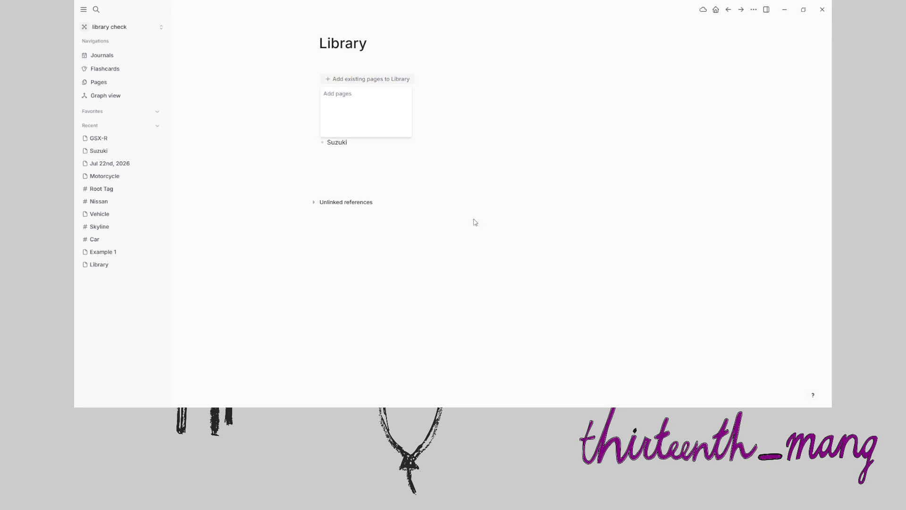
{"action": "type", "text": "GSX"}
{"action": "left_click", "coordinate": [328, 107]}
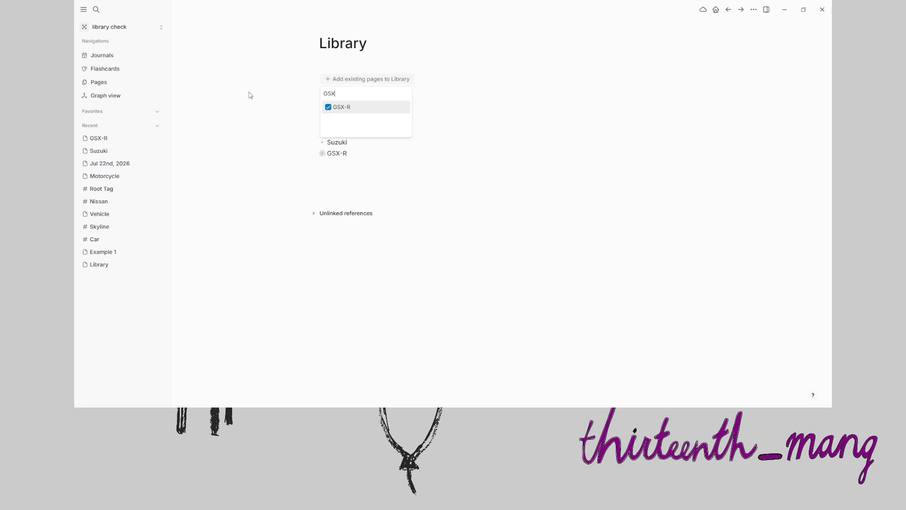
{"action": "left_click", "coordinate": [252, 96]}
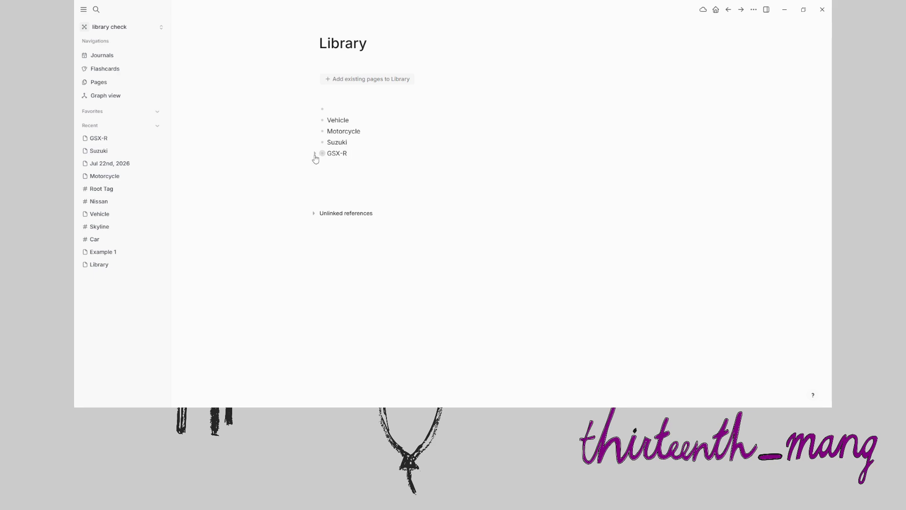
Nest the Library pages by indentation: Motorcycle under Vehicle, Suzuki under Motorcycle, and GSX-R under Suzuki.
{"action": "left_click", "coordinate": [322, 153]}
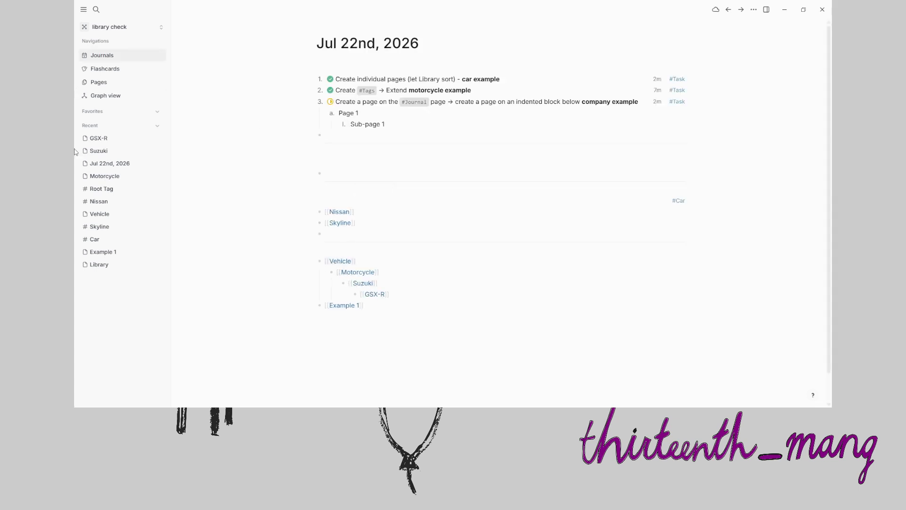
{"action": "left_click", "coordinate": [118, 265]}
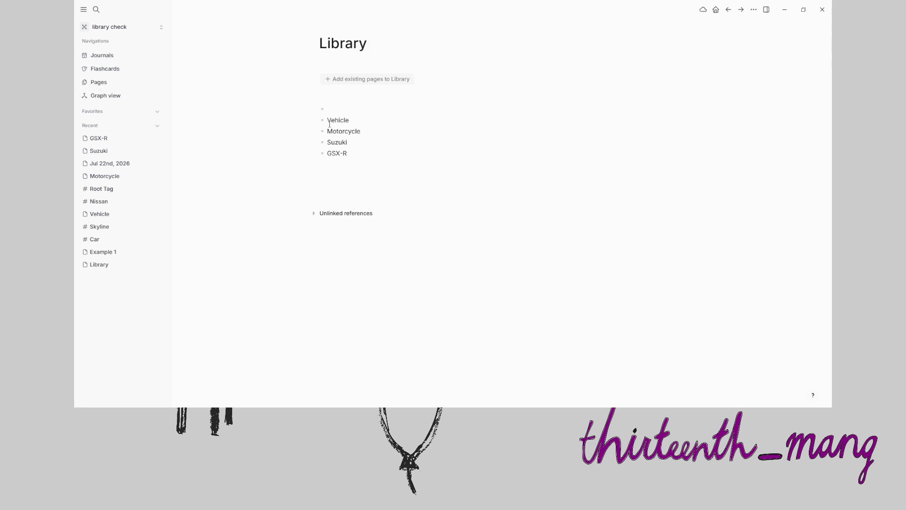
{"action": "key", "text": "Tab"}
{"action": "key", "text": "Tab"}
{"action": "left_click", "coordinate": [333, 132]}
{"action": "key", "text": "Tab"}
{"action": "key", "text": "Escape"}
{"action": "left_click", "coordinate": [226, 122]}
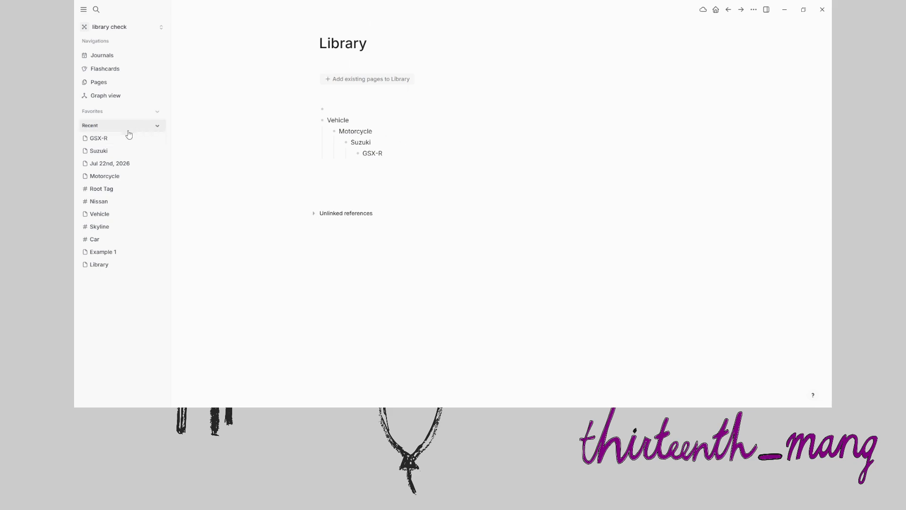
Open GSX-R from the journal, follow its breadcrumb up to the Library, and compare the journal's nesting with the Library's.
{"action": "left_click", "coordinate": [101, 55]}
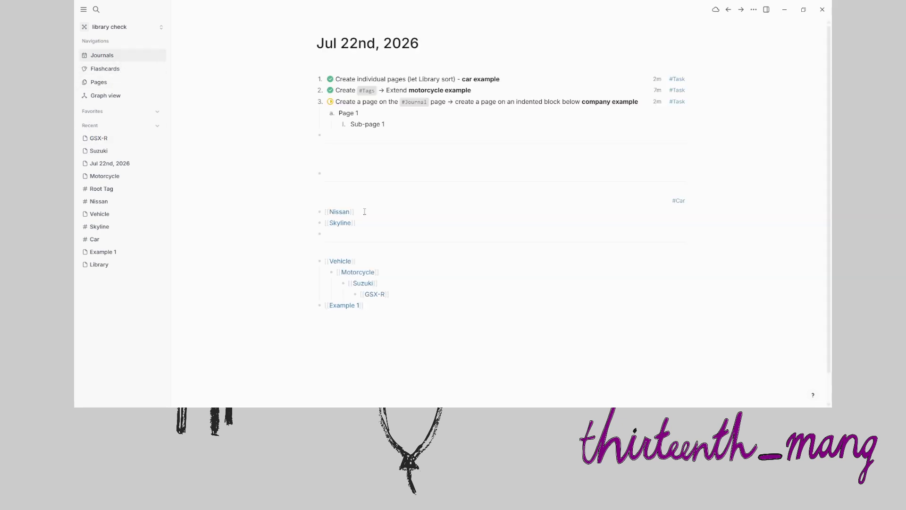
{"action": "left_click", "coordinate": [375, 294]}
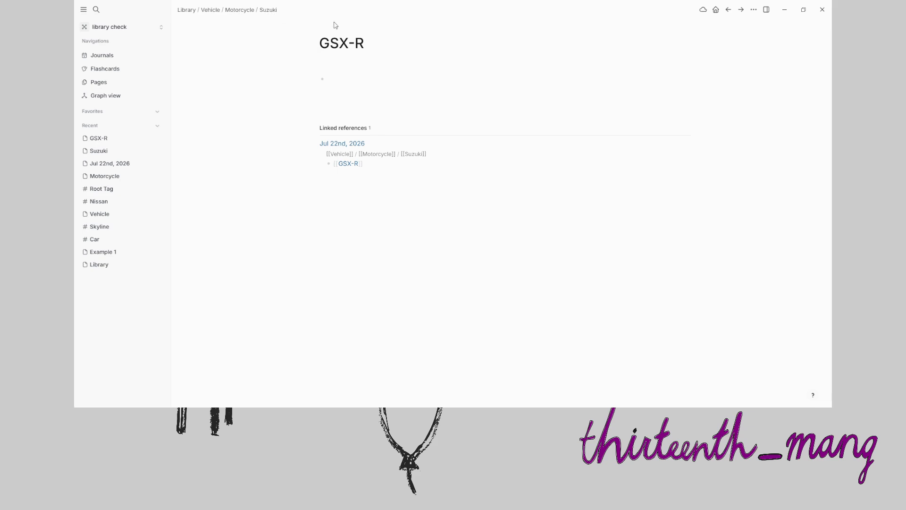
{"action": "left_click", "coordinate": [243, 11]}
{"action": "left_click", "coordinate": [195, 12]}
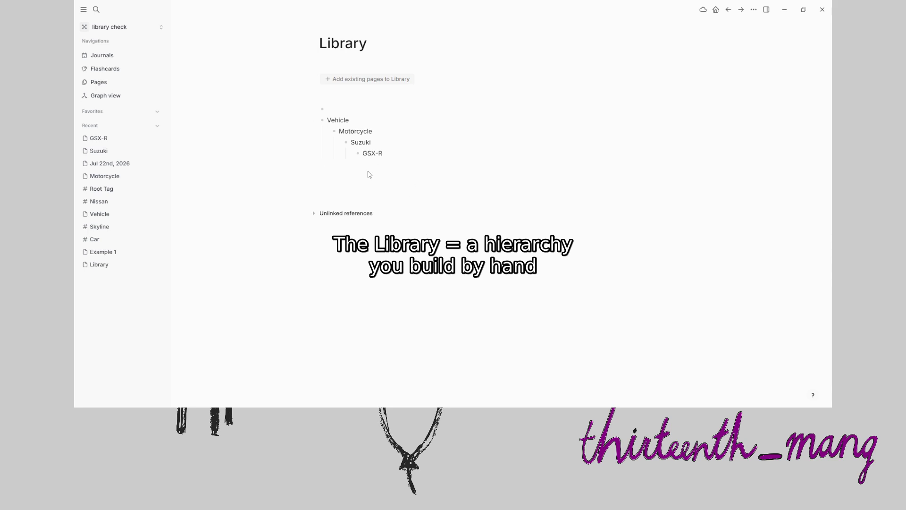
{"action": "left_click", "coordinate": [102, 55]}
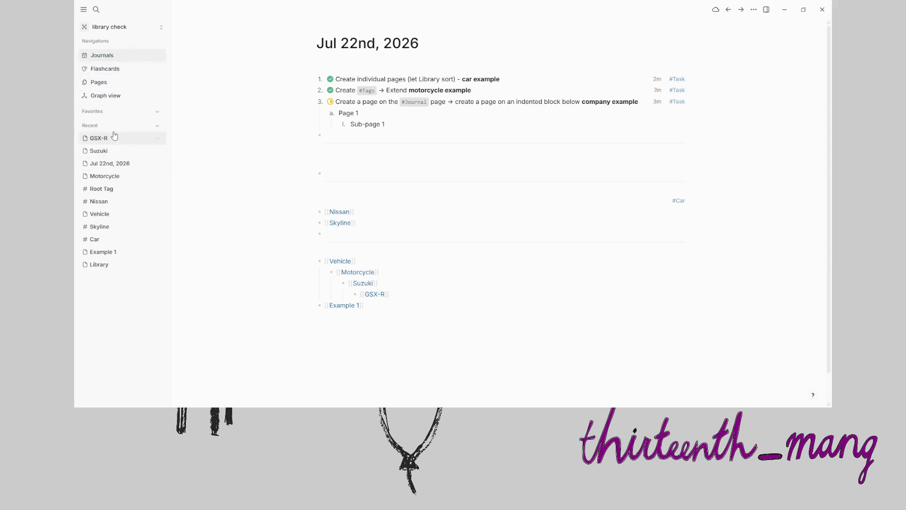
{"action": "left_click", "coordinate": [112, 264]}
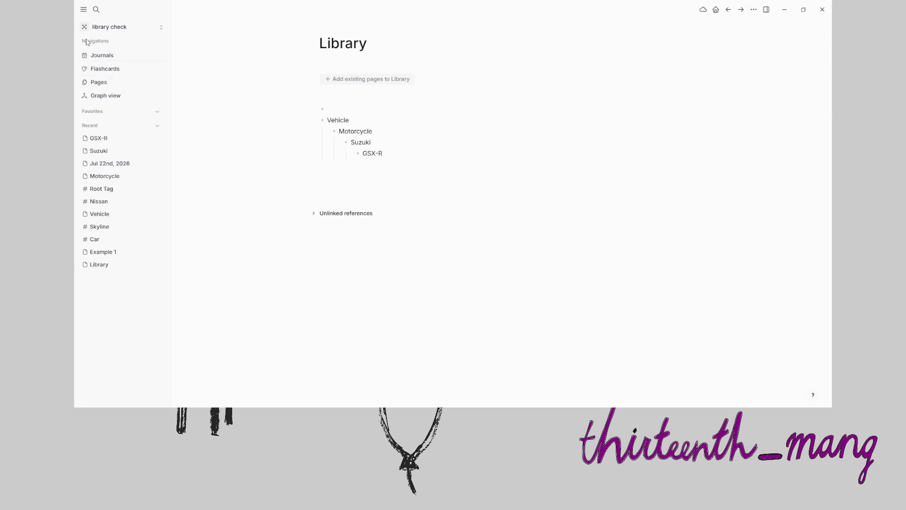
In the journal, set the company example task's status to Done.
{"action": "left_click", "coordinate": [117, 56]}
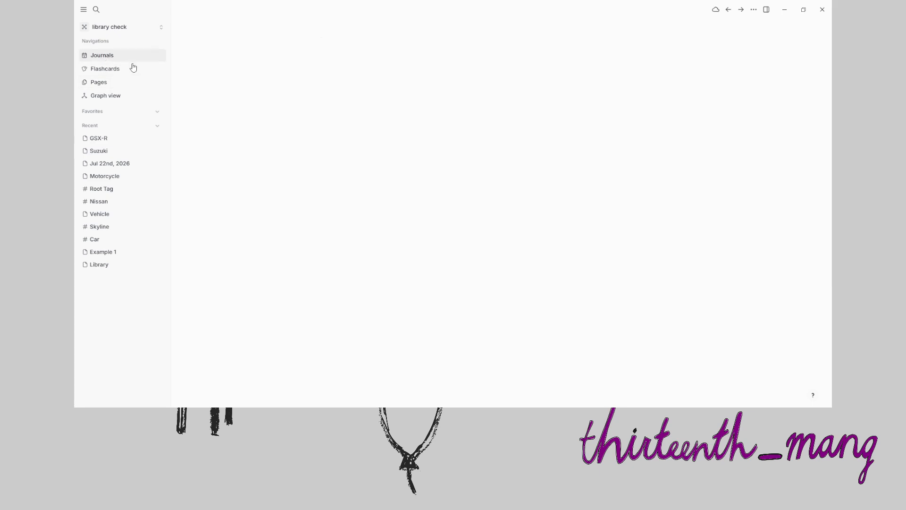
{"action": "left_click", "coordinate": [330, 103]}
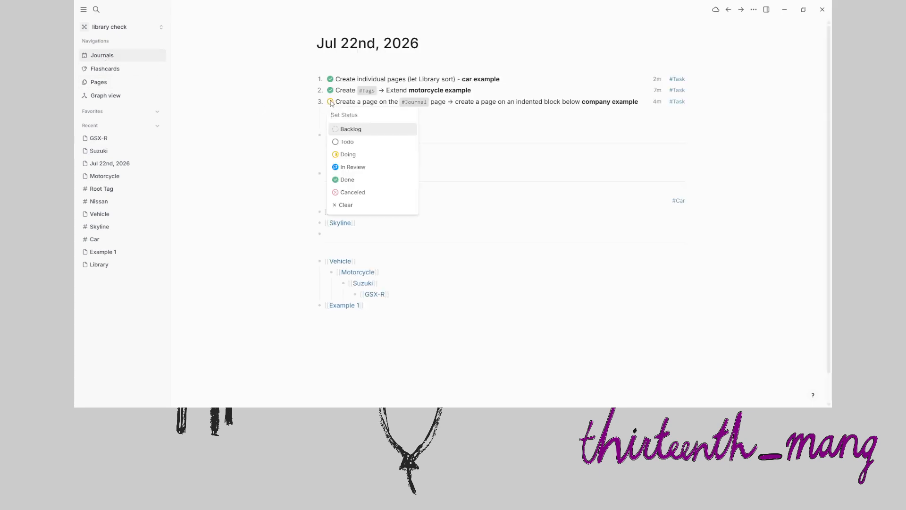
{"action": "left_click", "coordinate": [346, 180]}
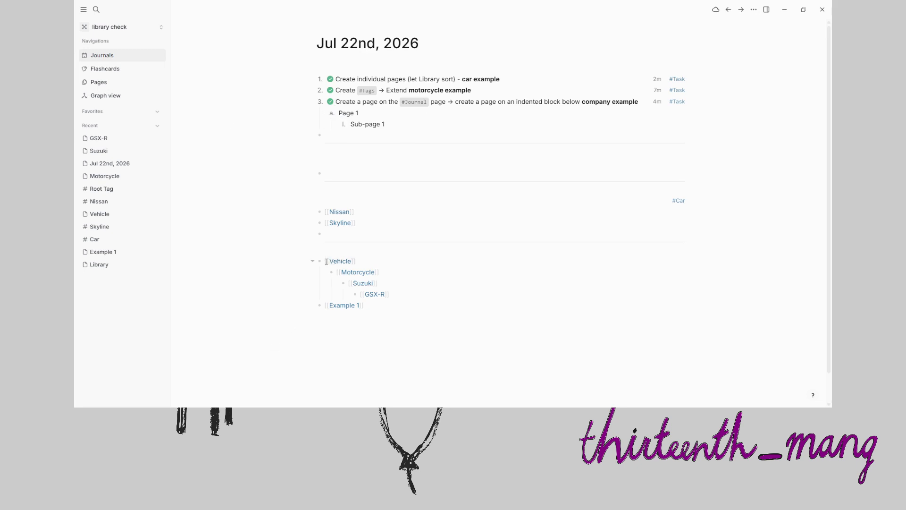
Open GSX-R from the journal's nested links, examine the child pages at its Motorcycle and Vehicle breadcrumb levels, and return to the journal.
{"action": "left_click_drag", "start_coordinate": [326, 261], "coordinate": [409, 292]}
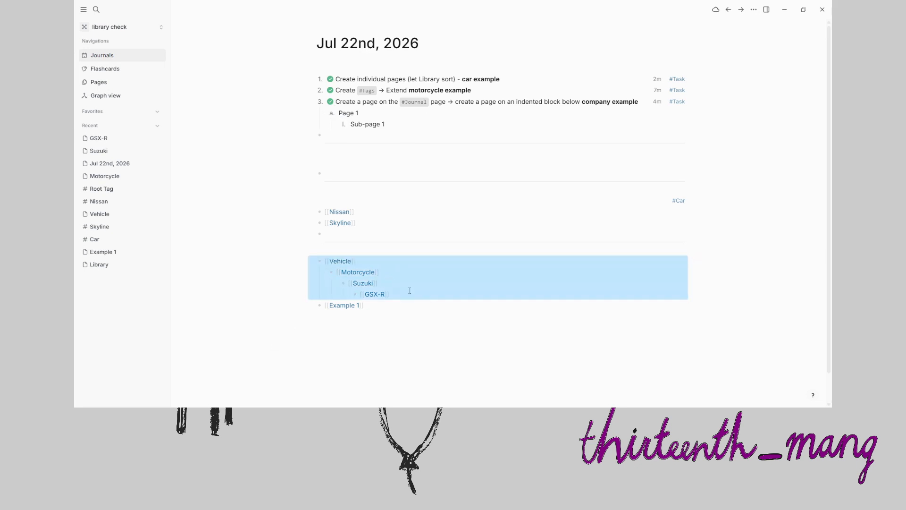
{"action": "left_click", "coordinate": [251, 213]}
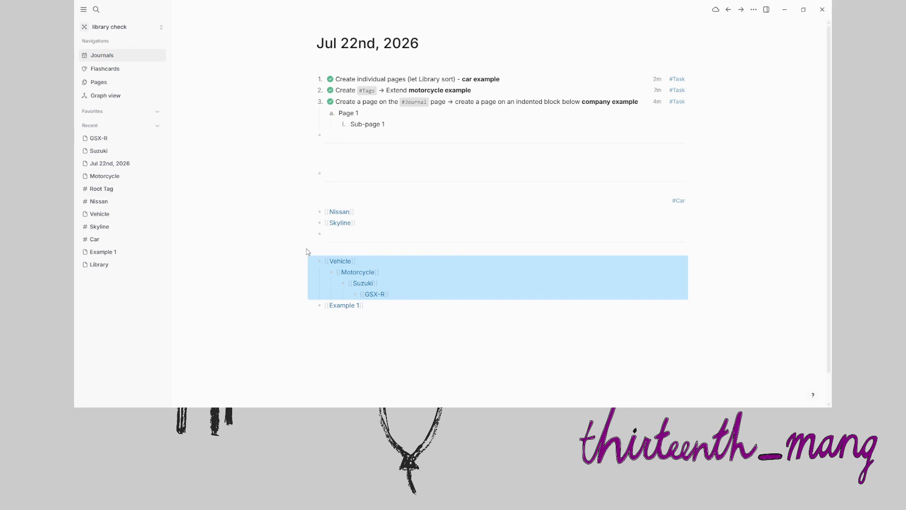
{"action": "left_click", "coordinate": [372, 295]}
{"action": "left_click", "coordinate": [240, 10]}
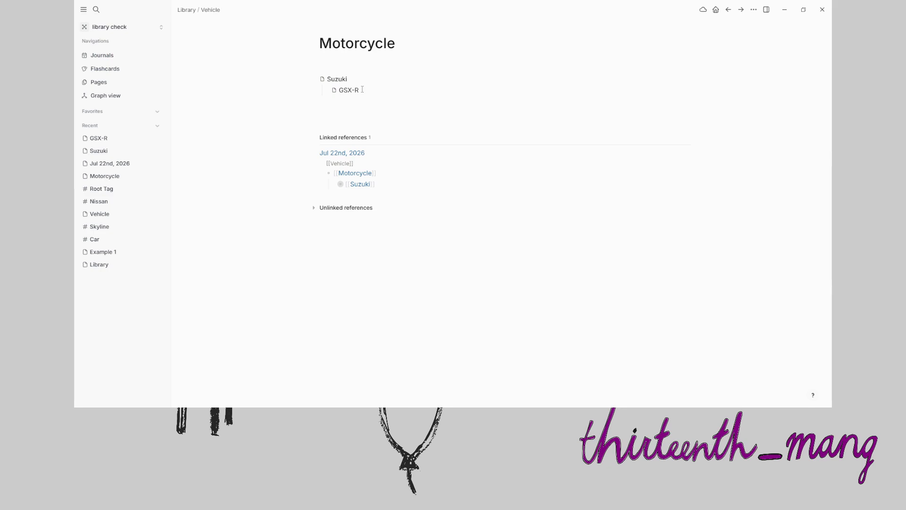
{"action": "left_click", "coordinate": [211, 10]}
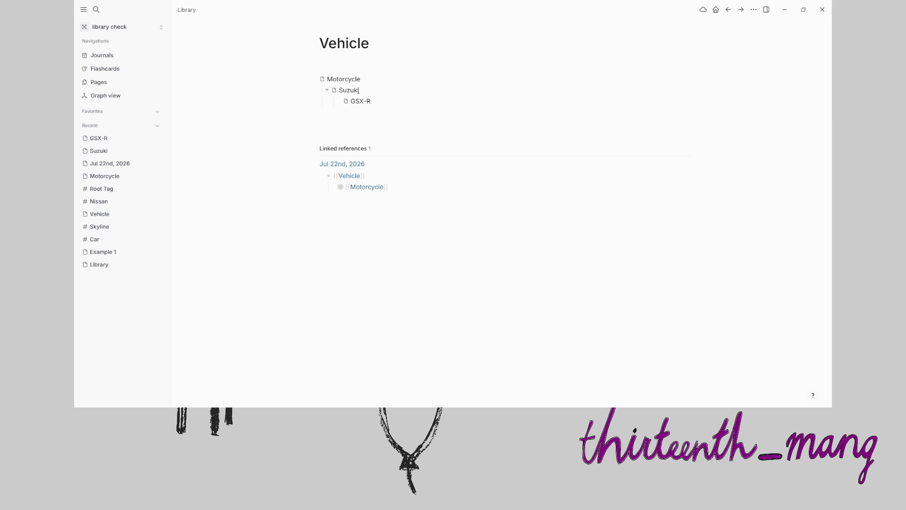
{"action": "left_click_drag", "start_coordinate": [345, 100], "coordinate": [377, 80]}
{"action": "left_click", "coordinate": [377, 81]}
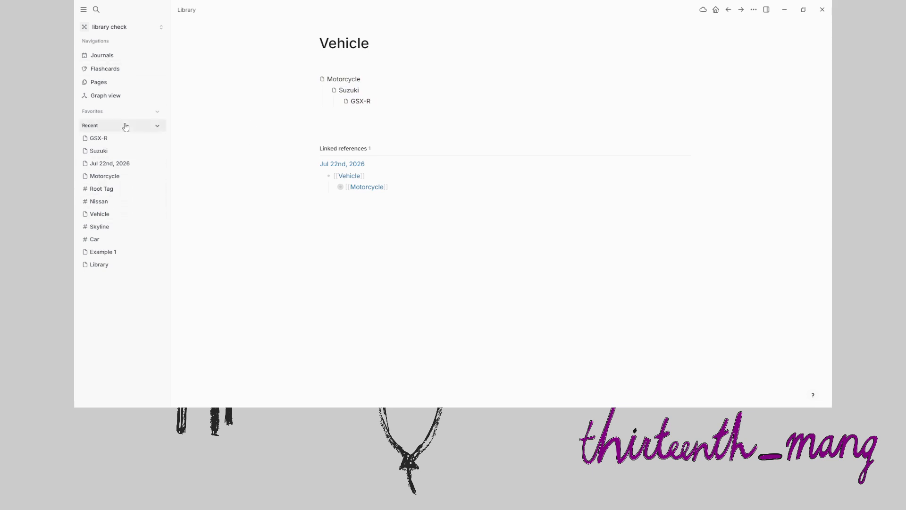
{"action": "left_click", "coordinate": [125, 57]}
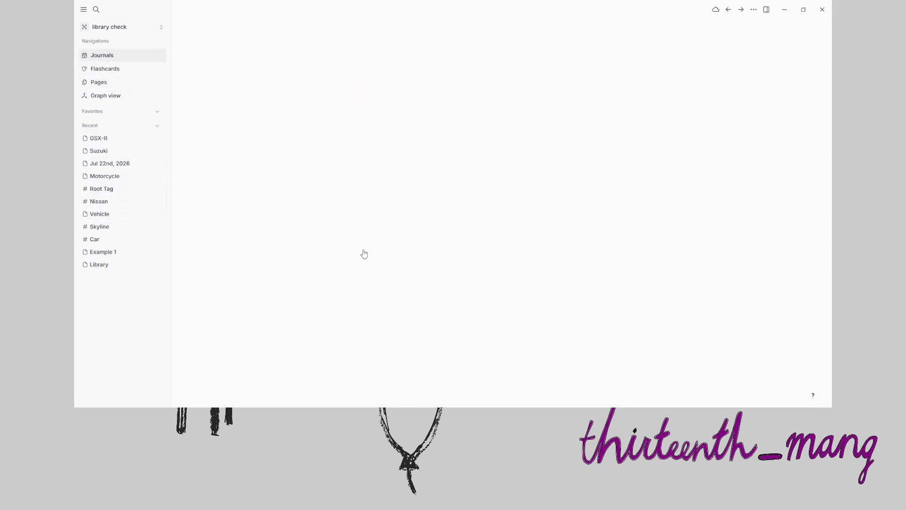
Open the Skyline tag from Nissan's children and convert it to a page.
{"action": "left_click", "coordinate": [343, 213]}
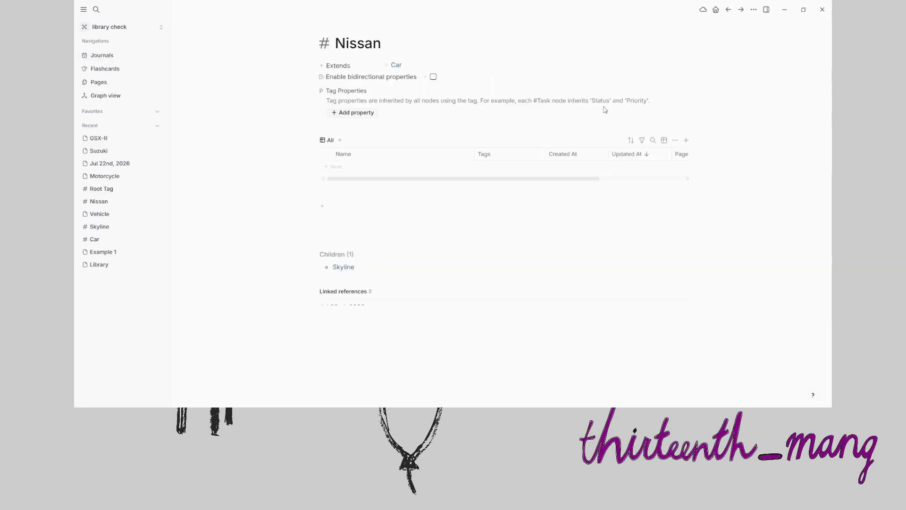
{"action": "left_click", "coordinate": [336, 268]}
{"action": "left_click", "coordinate": [755, 10]}
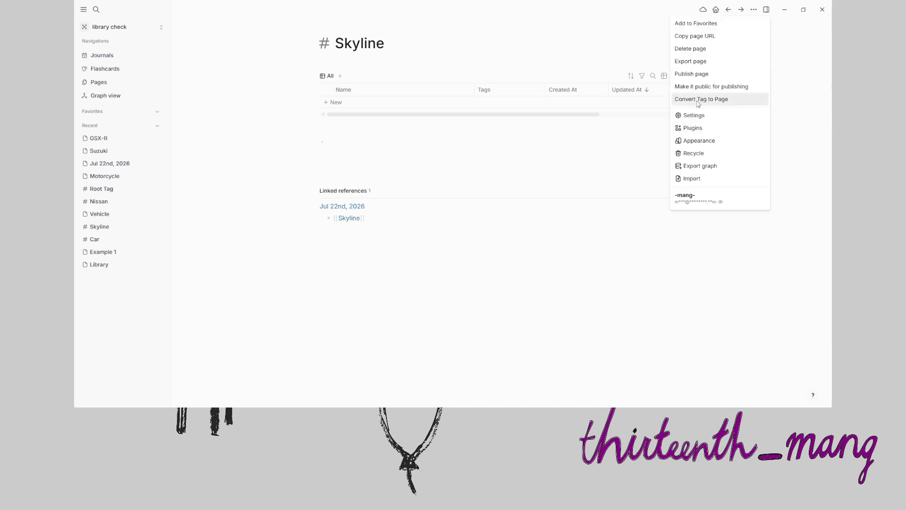
{"action": "left_click", "coordinate": [699, 99]}
{"action": "left_click", "coordinate": [534, 217]}
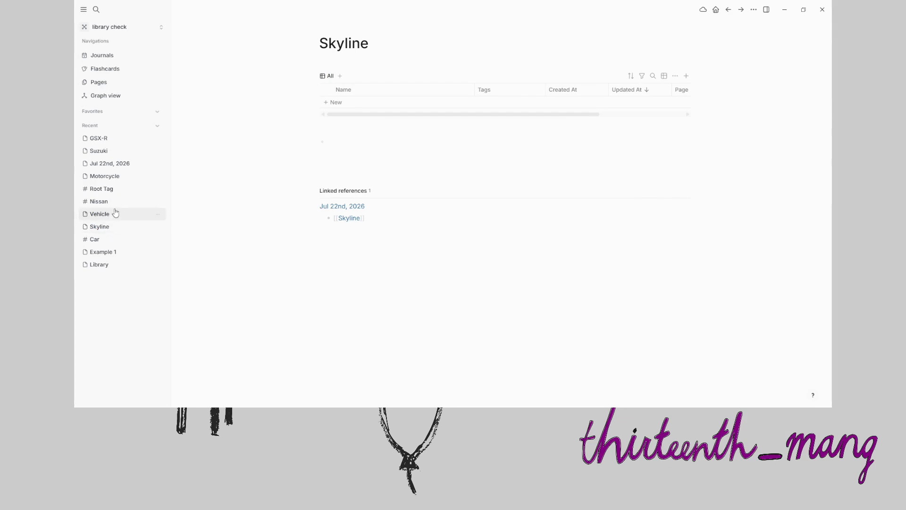
Open the Nissan tag from the journal and convert it to a page.
{"action": "left_click", "coordinate": [103, 56]}
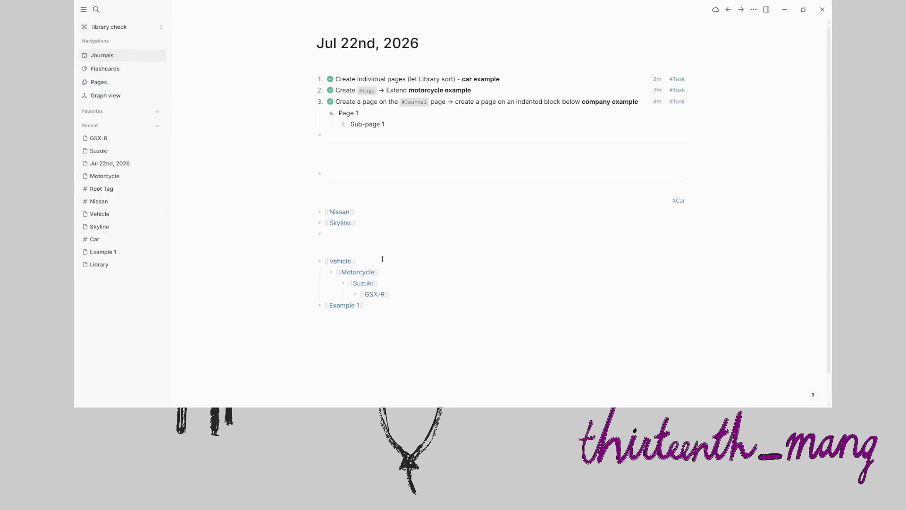
{"action": "key", "text": "ctrl+k"}
{"action": "key", "text": "Escape"}
{"action": "left_click", "coordinate": [336, 212]}
{"action": "left_click", "coordinate": [754, 9]}
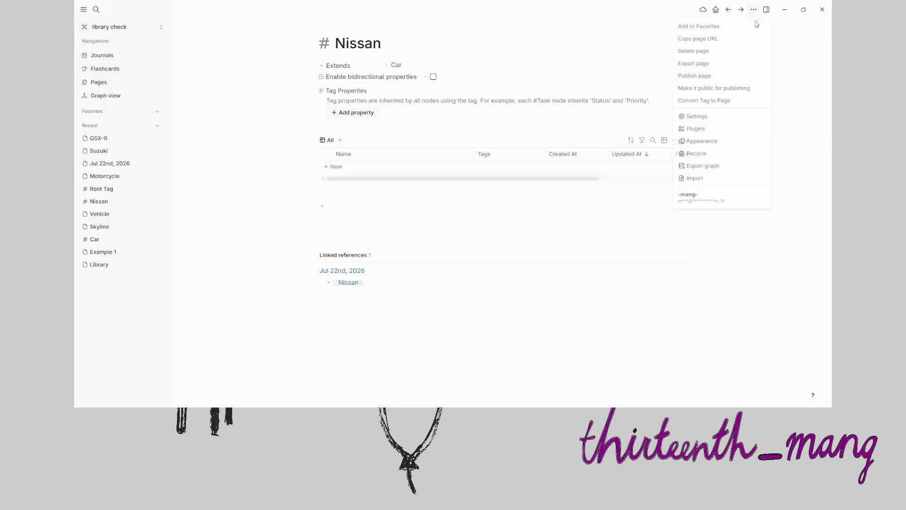
Find the Car tag through search and convert it to a page.
{"action": "key", "text": "ctrl+k"}
{"action": "type", "text": "car"}
{"action": "left_click", "coordinate": [293, 90]}
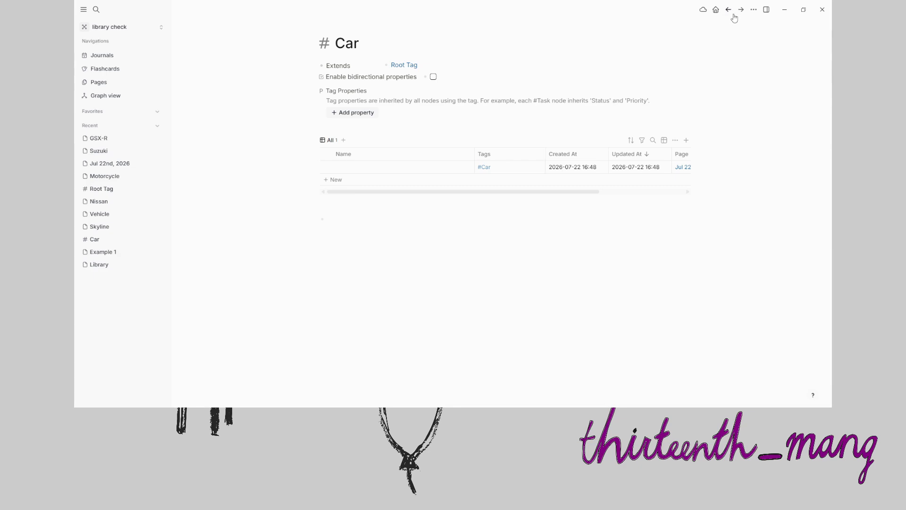
{"action": "left_click", "coordinate": [752, 12]}
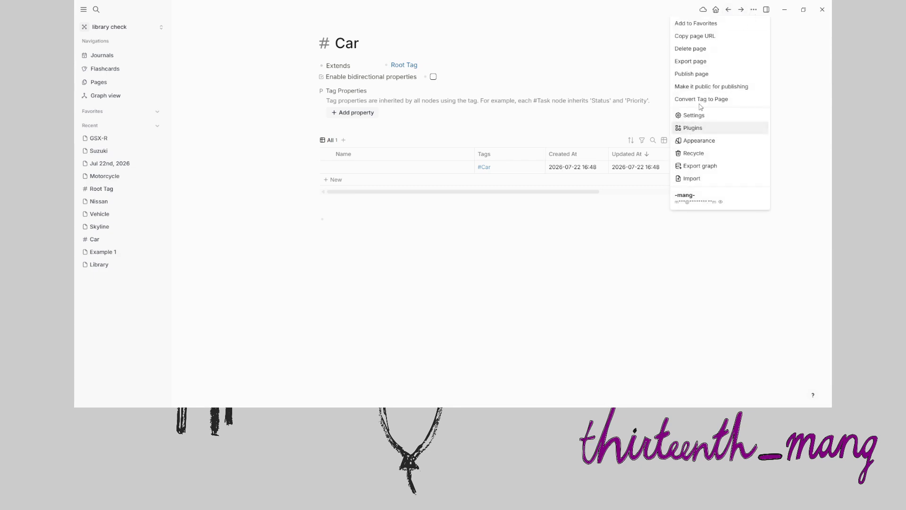
{"action": "left_click", "coordinate": [701, 107]}
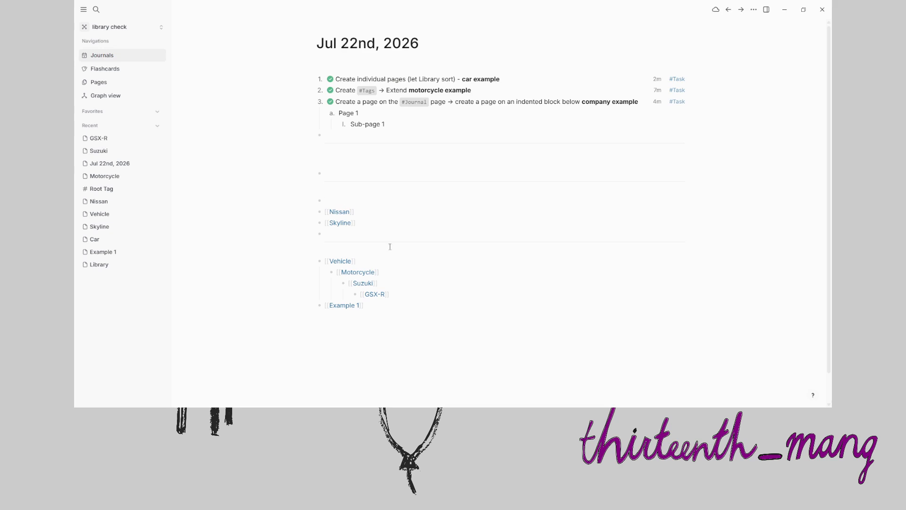
In the journal, add a Car page link under Vehicle, at the same level as Motorcycle.
{"action": "left_click", "coordinate": [400, 294]}
{"action": "key", "text": "Return"}
{"action": "type", "text": "[[Car"}
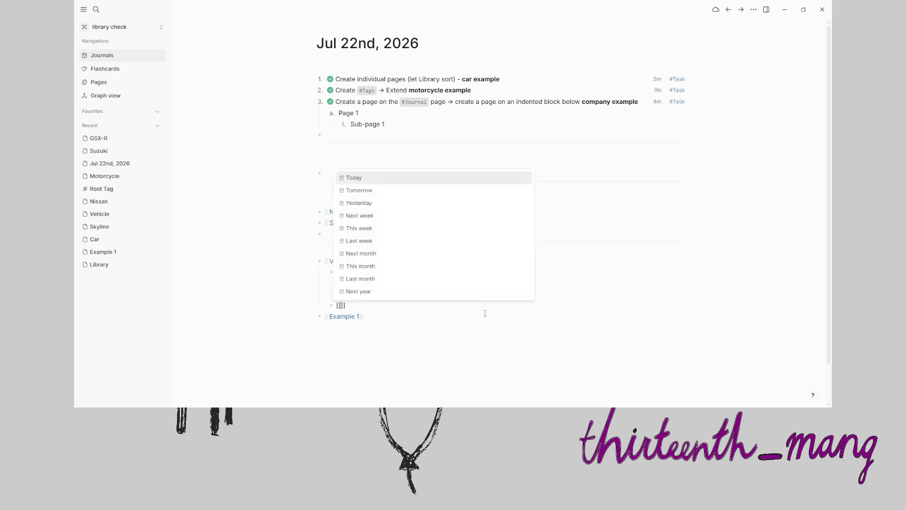
{"action": "key", "text": "Return"}
{"action": "key", "text": "Return"}
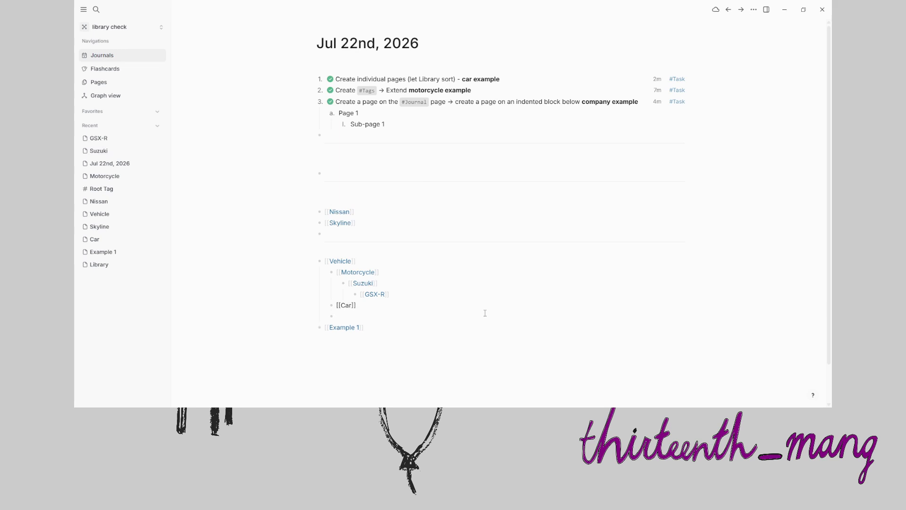
Nest a Nissan page link under Car in the journal and a Skyline page link under Nissan.
{"action": "key", "text": "Tab"}
{"action": "type", "text": "[[Nissan"}
{"action": "key", "text": "Return"}
{"action": "key", "text": "Return"}
{"action": "key", "text": "Tab"}
{"action": "type", "text": "[[Skyline"}
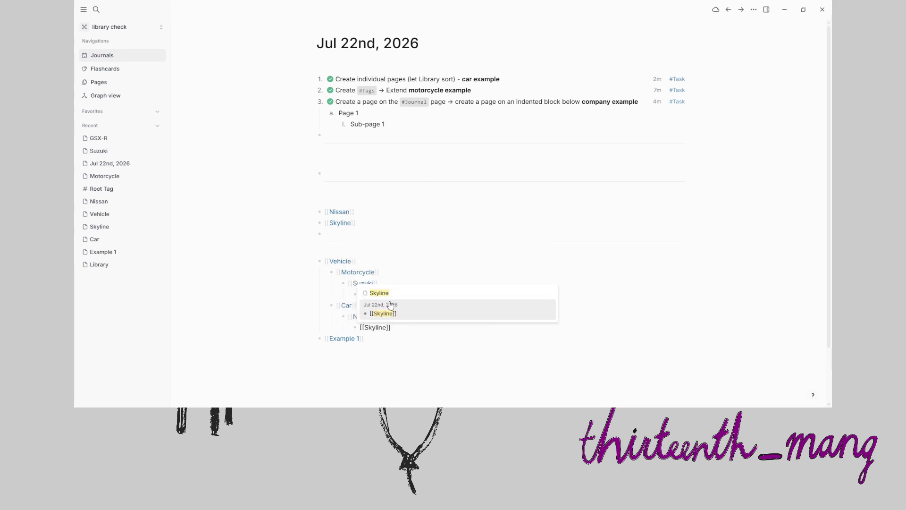
{"action": "left_click", "coordinate": [385, 293]}
{"action": "left_click", "coordinate": [203, 261]}
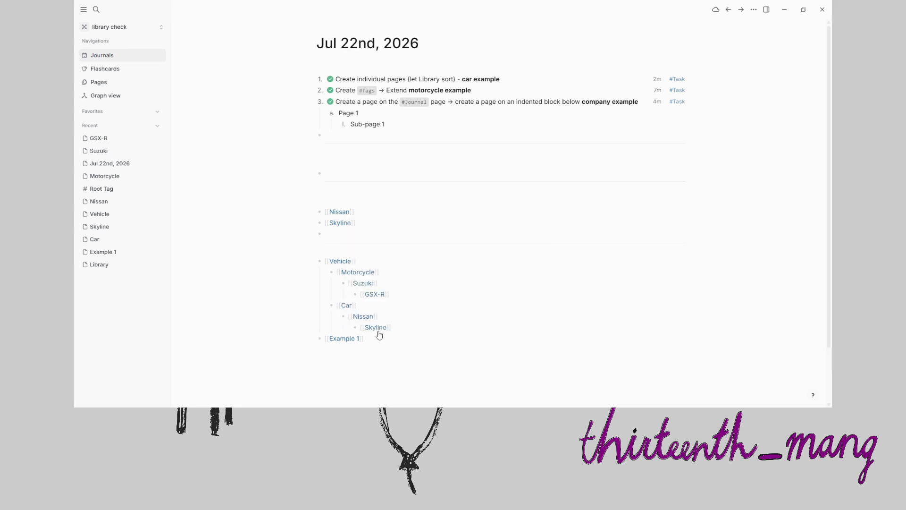
Open Skyline from the journal's nested links, follow its reference breadcrumb to the Vehicle block, and examine the Vehicle page's hierarchy.
{"action": "left_click", "coordinate": [378, 330]}
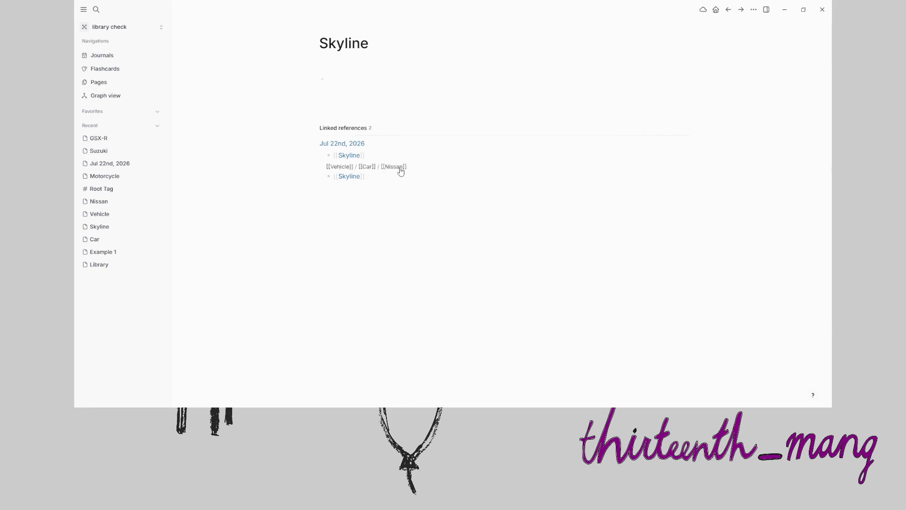
{"action": "left_click", "coordinate": [339, 168]}
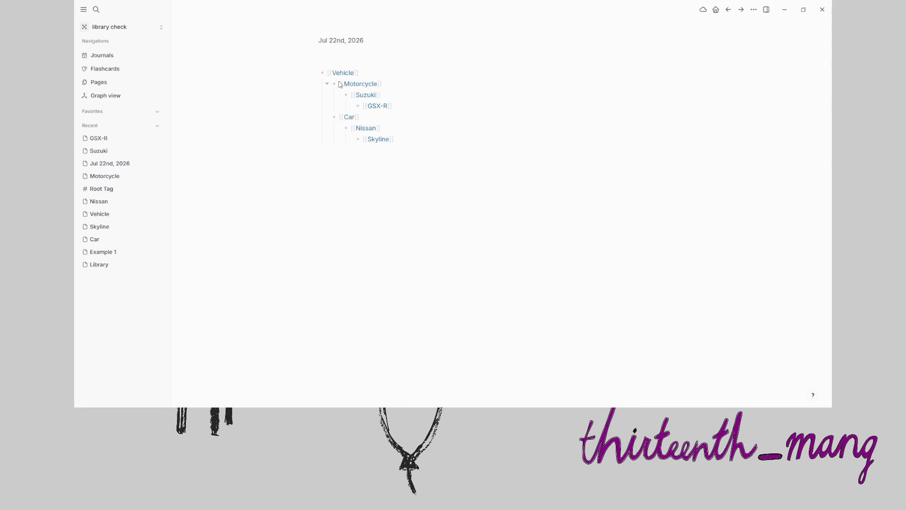
{"action": "left_click", "coordinate": [343, 73]}
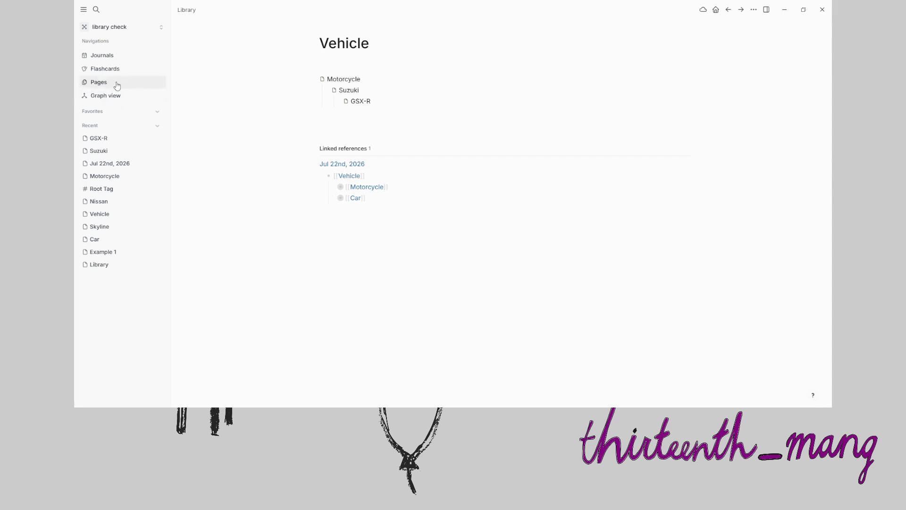
Add the existing pages Car, Nissan and Skyline to the Library.
{"action": "left_click", "coordinate": [98, 264]}
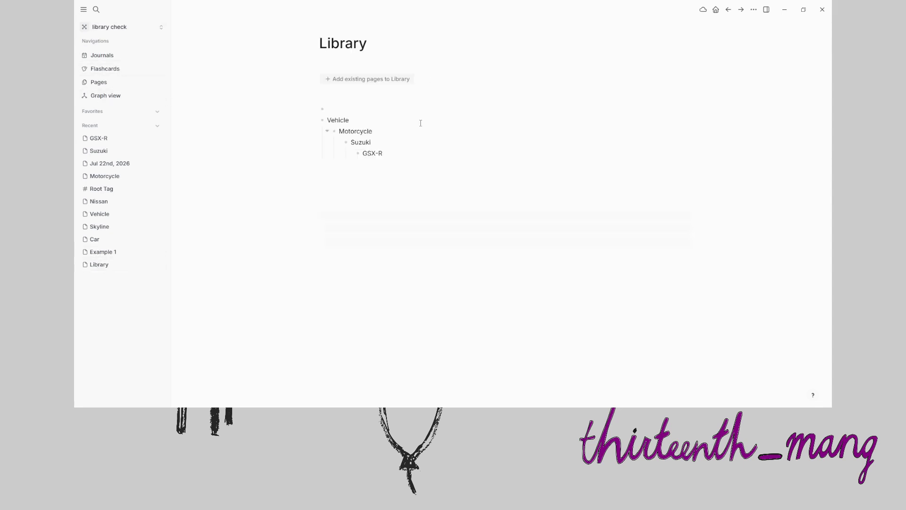
{"action": "left_click", "coordinate": [361, 82]}
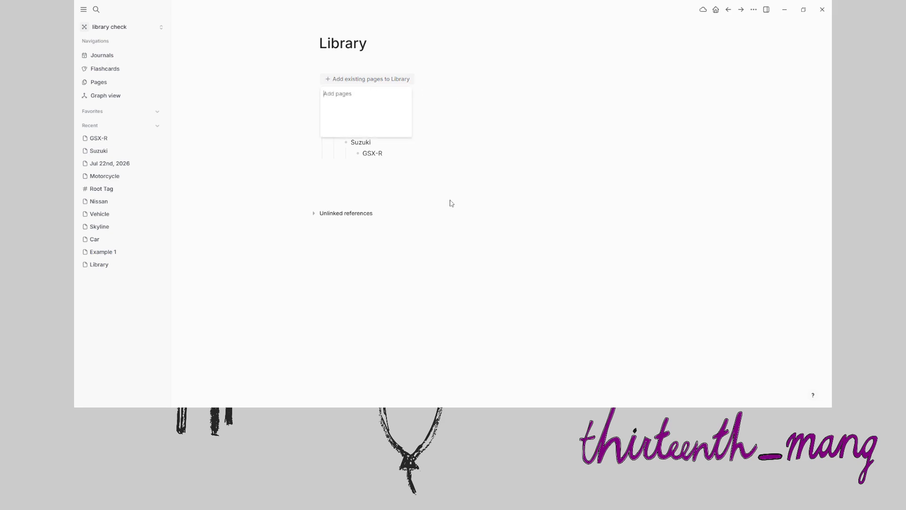
{"action": "type", "text": "Car"}
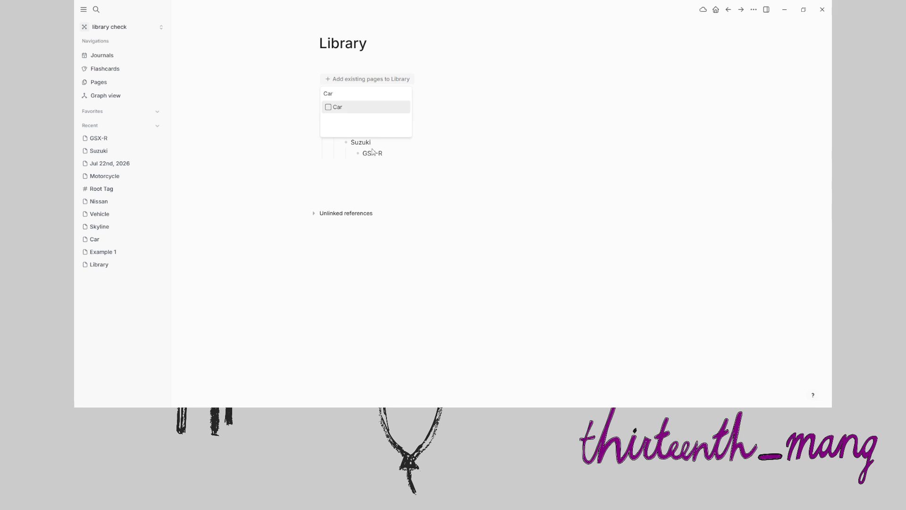
{"action": "left_click", "coordinate": [328, 107]}
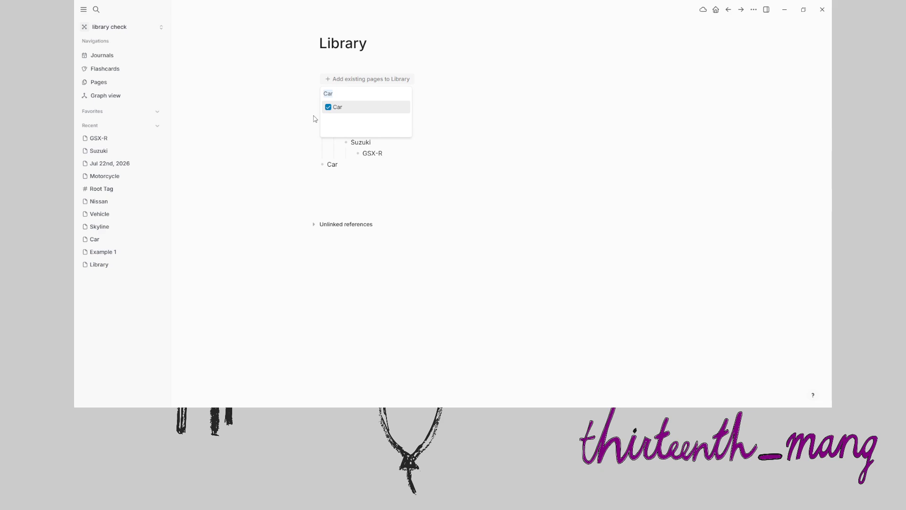
{"action": "type", "text": "Nissan"}
{"action": "left_click", "coordinate": [327, 107]}
{"action": "type", "text": "Sky"}
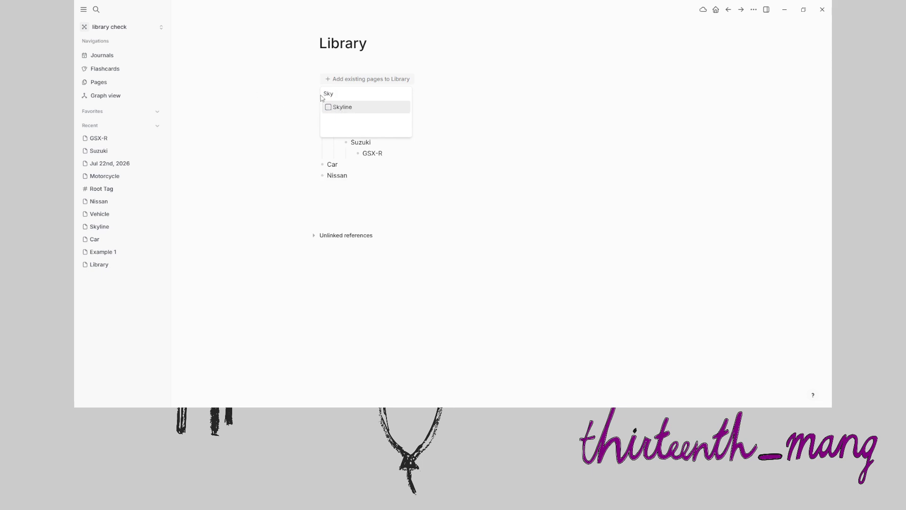
{"action": "left_click", "coordinate": [328, 107]}
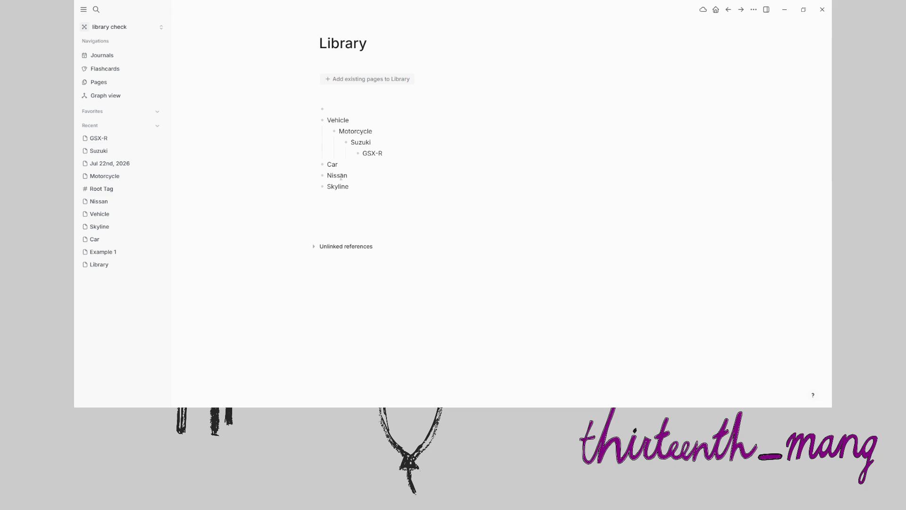
Nest the Library pages Car under Vehicle, Nissan under Car and Skyline under Nissan, and open the Vehicle page to check its hierarchy.
{"action": "key", "text": "Tab"}
{"action": "key", "text": "Up"}
{"action": "key", "text": "Tab"}
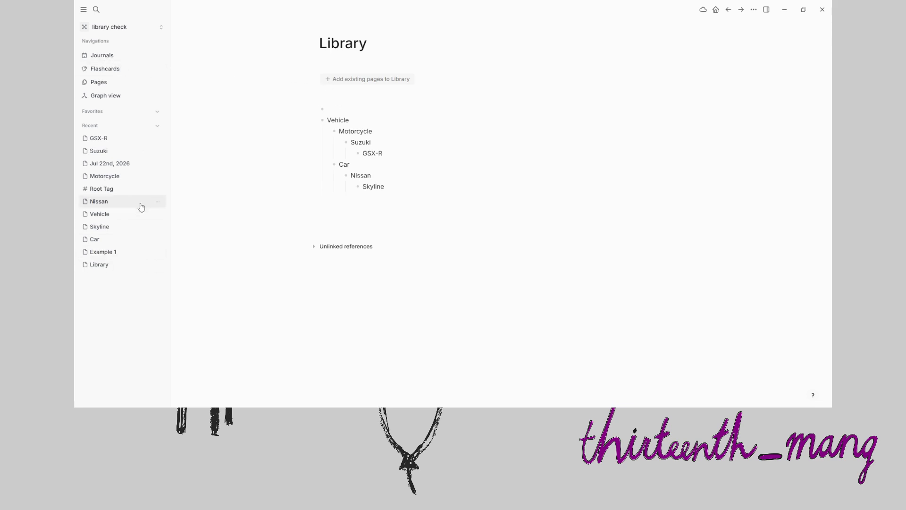
{"action": "left_click", "coordinate": [107, 214]}
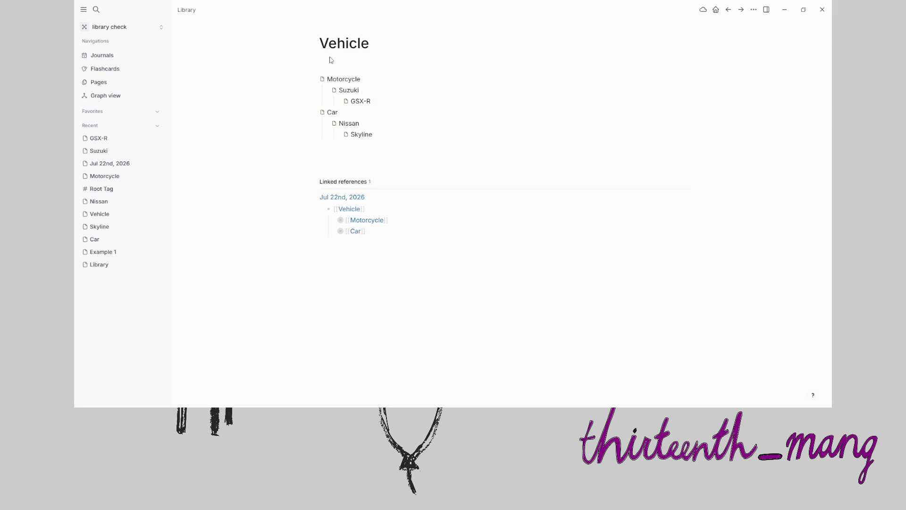
Open the graph view and set its view mode to All pages.
{"action": "left_click", "coordinate": [96, 56]}
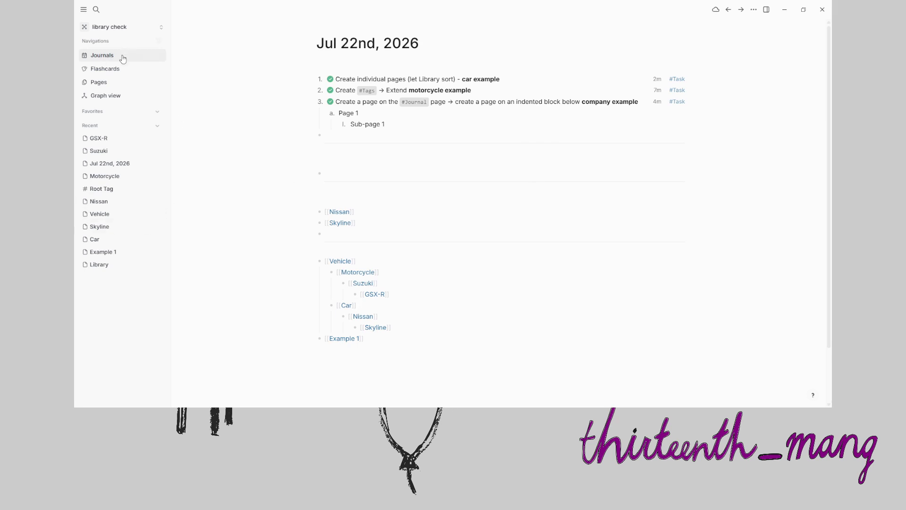
{"action": "left_click", "coordinate": [107, 96]}
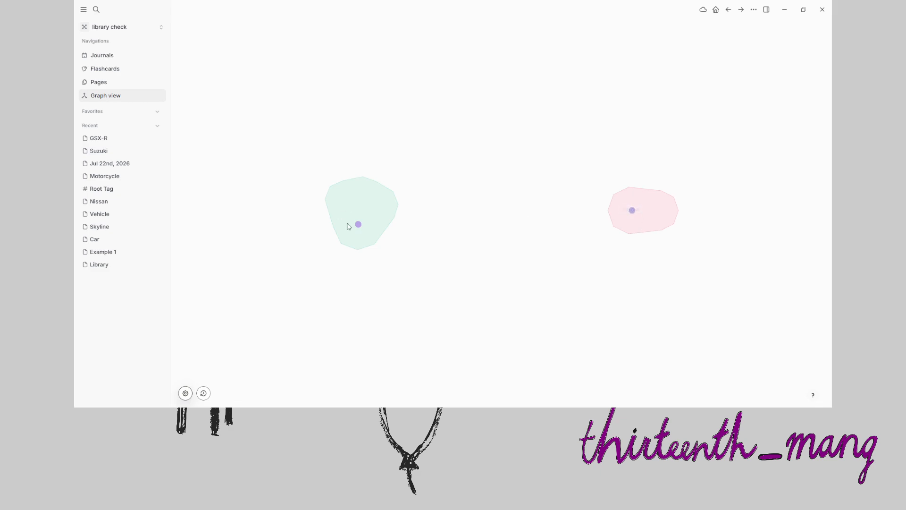
{"action": "left_click", "coordinate": [185, 393]}
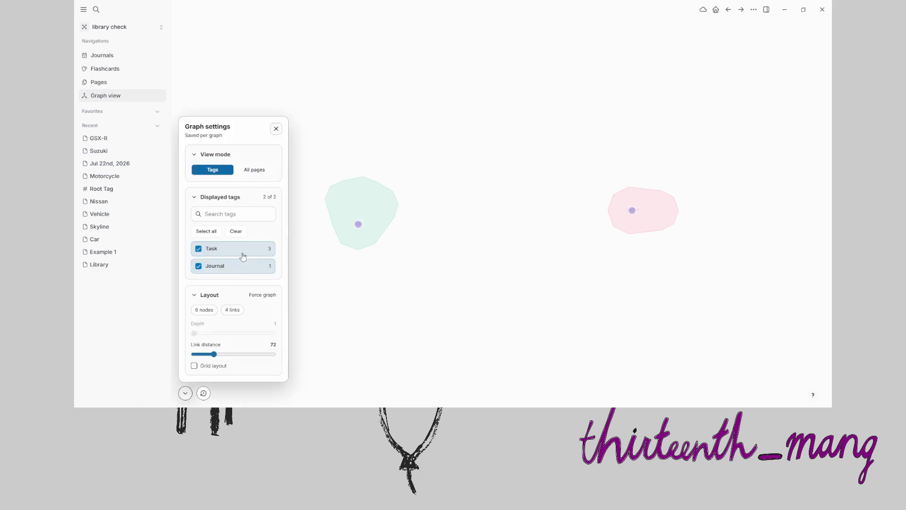
{"action": "left_click", "coordinate": [255, 170]}
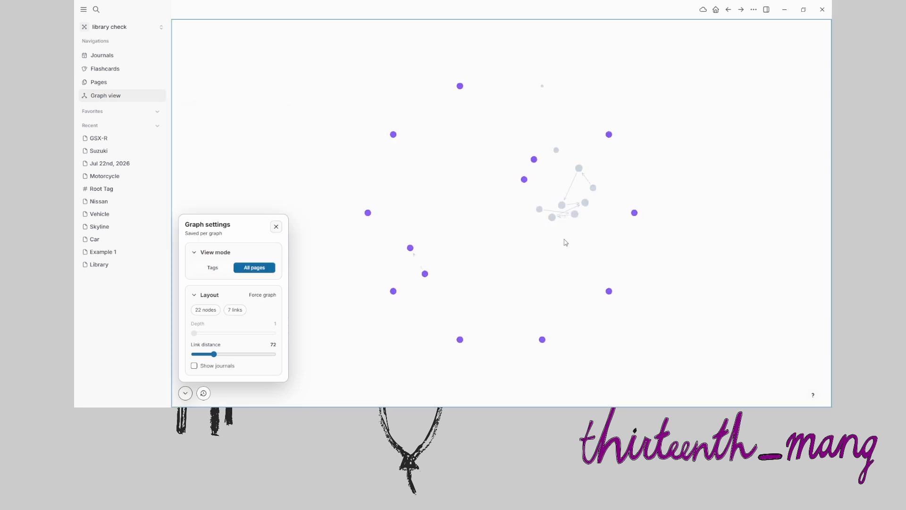
{"action": "left_click", "coordinate": [185, 393]}
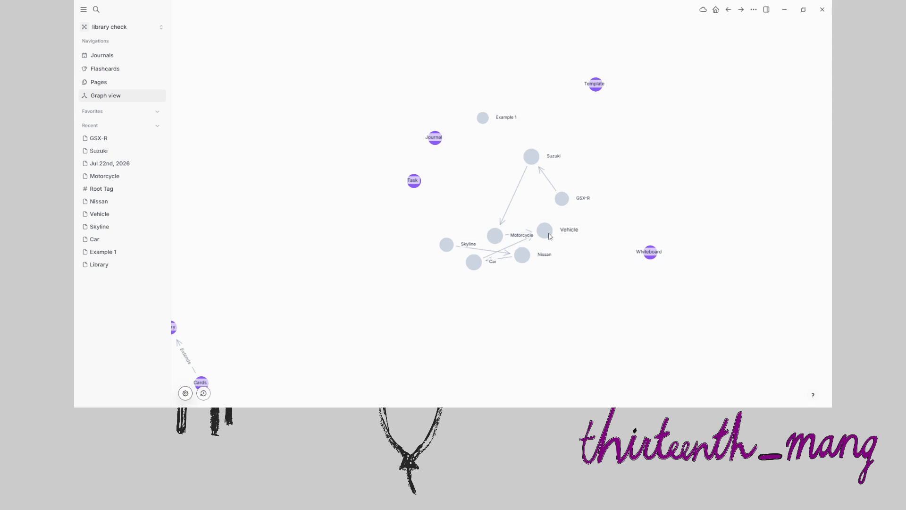
Rearrange the vehicle page nodes in the graph, spreading out the motorcycle and car branches so their links to Vehicle are distinct.
{"action": "left_click_drag", "start_coordinate": [522, 256], "coordinate": [452, 267]}
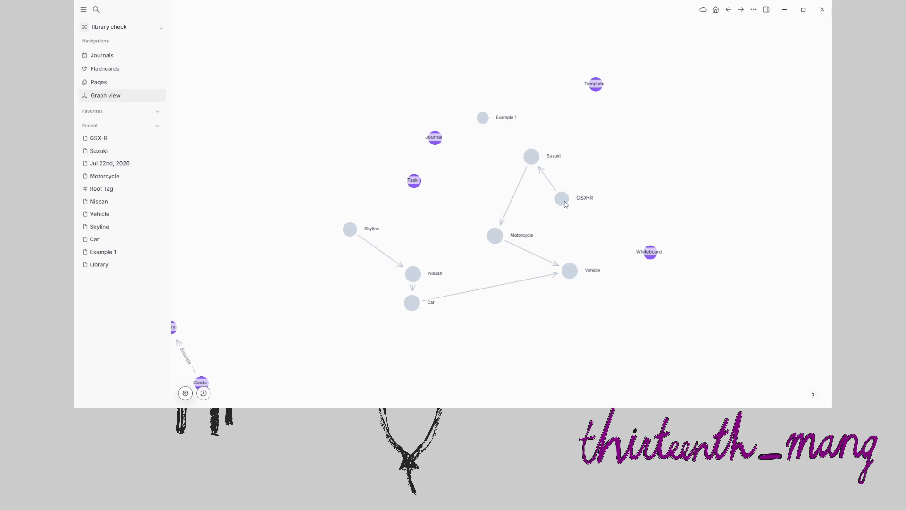
{"action": "mouse_move", "coordinate": [565, 202]}
{"action": "left_mouse_down"}
{"action": "mouse_move", "coordinate": [583, 191]}
{"action": "mouse_move", "coordinate": [577, 201]}
{"action": "left_mouse_up"}
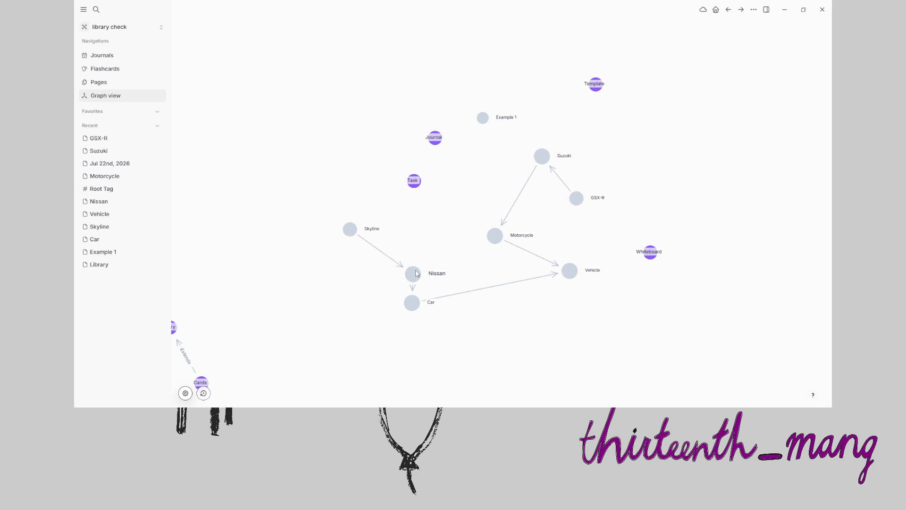
{"action": "left_click_drag", "start_coordinate": [415, 271], "coordinate": [417, 239]}
{"action": "left_click_drag", "start_coordinate": [415, 289], "coordinate": [407, 335]}
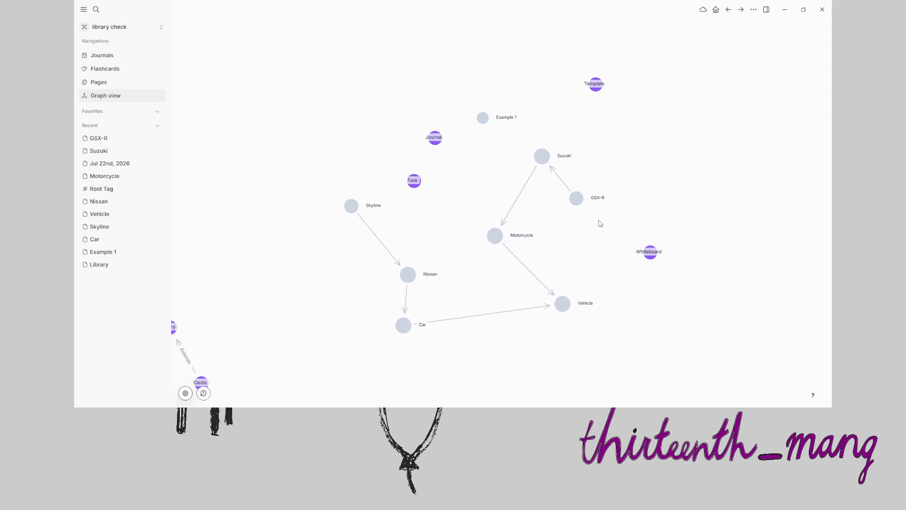